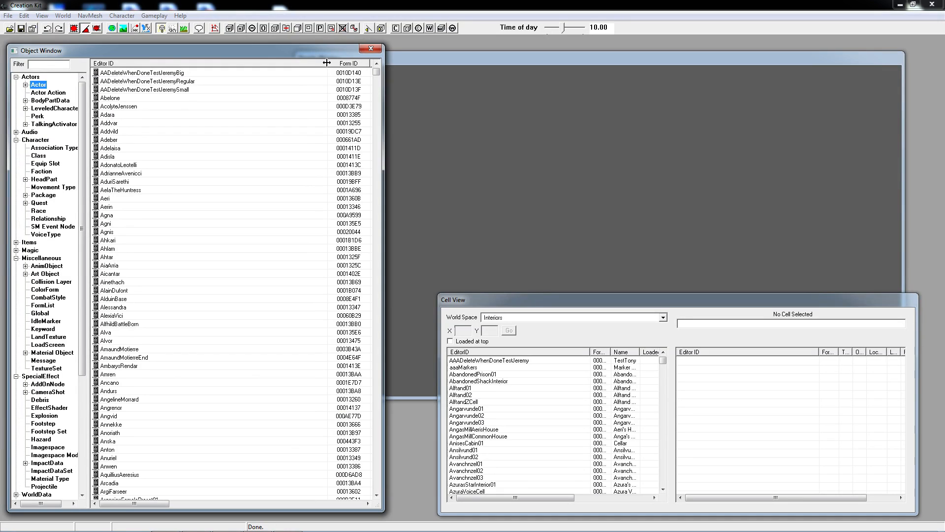
Step: Narrow the Object Window's columns and resize the window so the ID, count and users columns fit beside the Render Window
left_click_drag(327, 63, 240, 63)
left_click_drag(385, 87, 412, 88)
left_click_drag(363, 63, 321, 63)
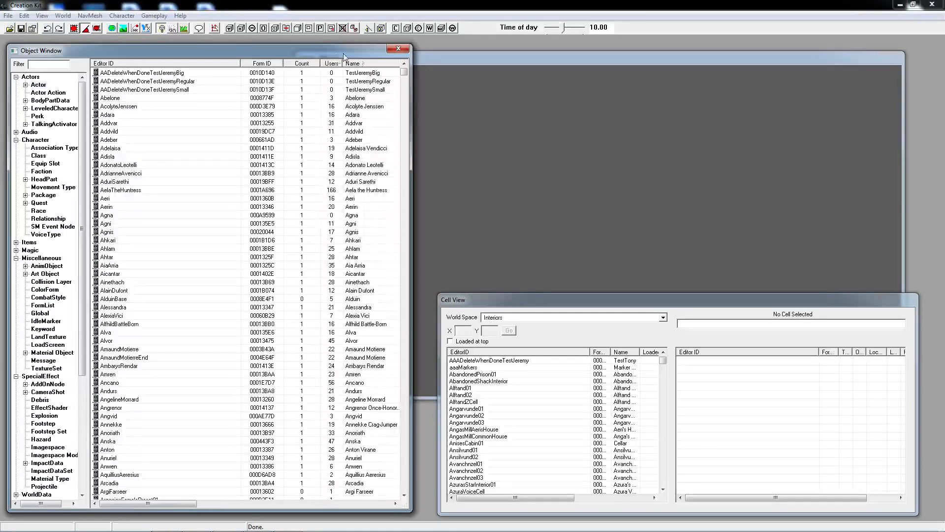
left_click_drag(412, 81, 367, 81)
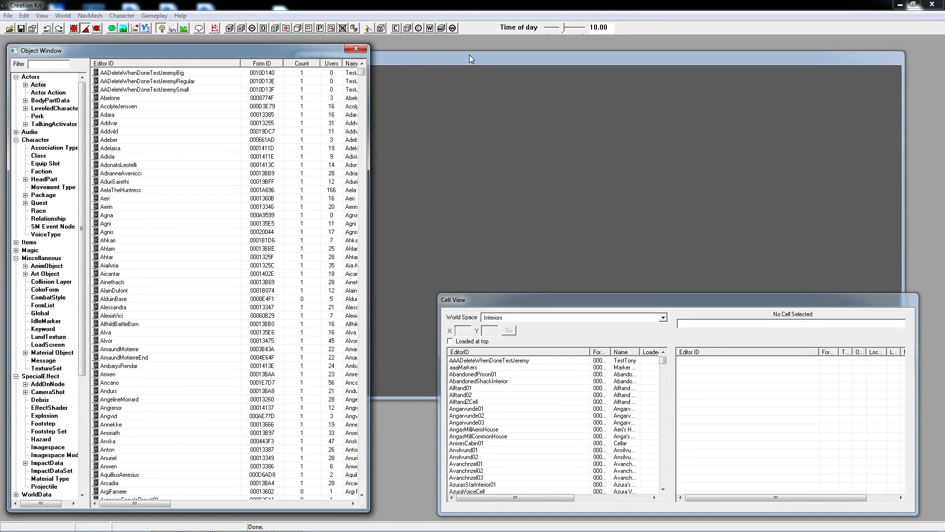
Step: Move and shrink the Render Window so it sits beside the Object Window and above the Cell View
mouse_move(470, 55)
left_mouse_down()
mouse_move(438, 58)
mouse_move(474, 49)
left_mouse_up()
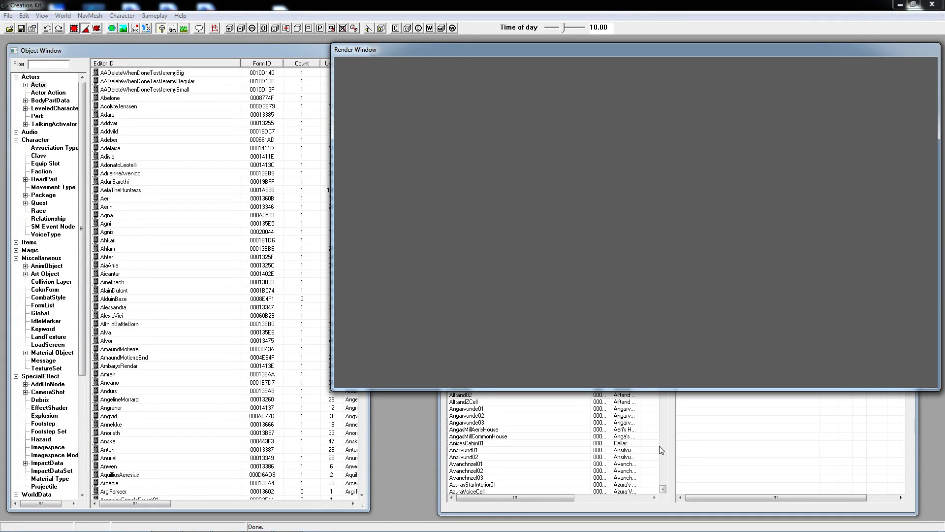
left_click(673, 446)
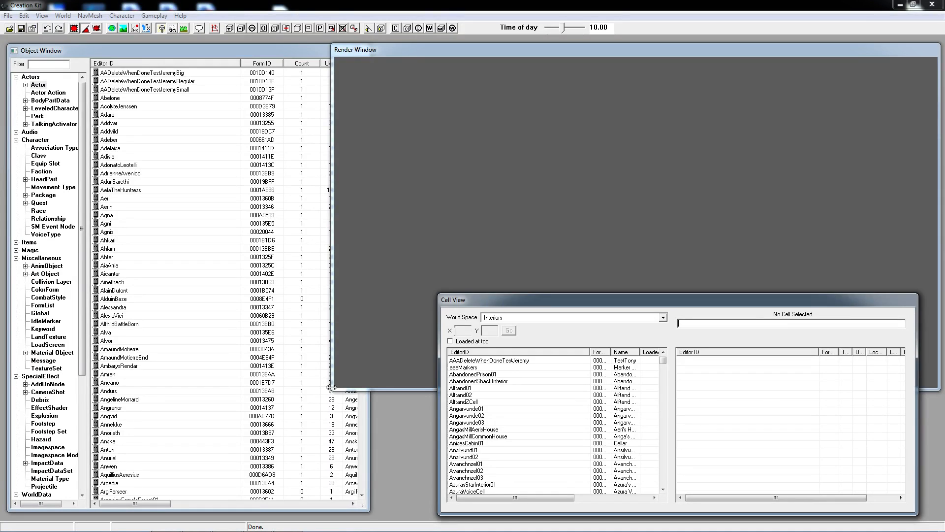
left_click_drag(332, 389, 373, 303)
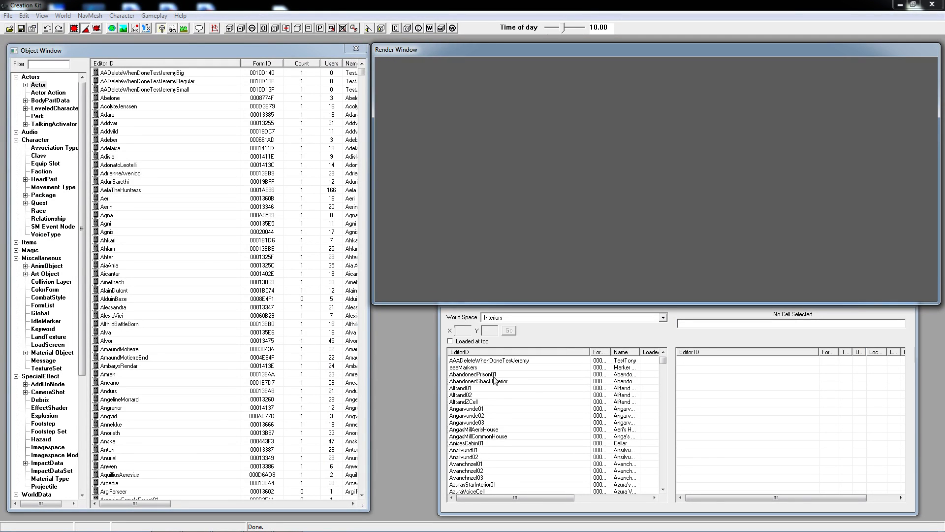
left_click(569, 337)
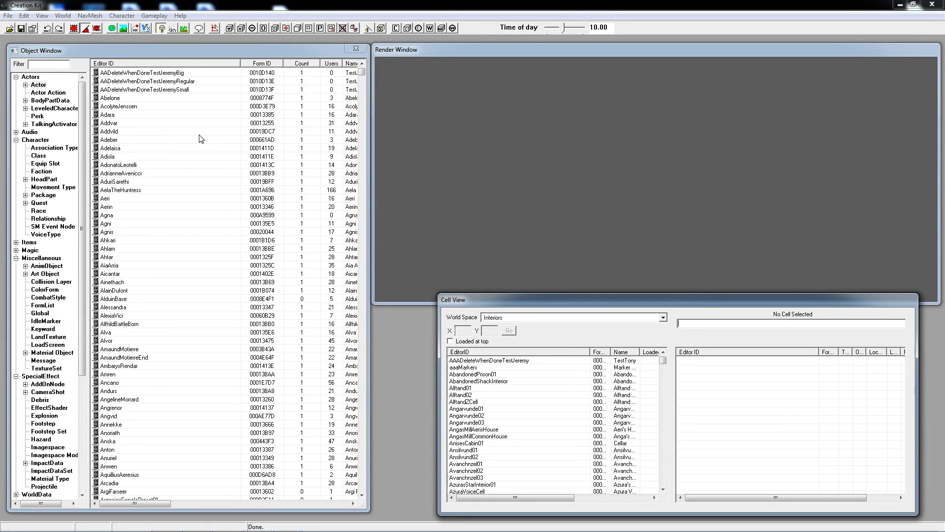
Step: Create a new actor with ID 0_Discblahblah and name Bob
right_click(185, 132)
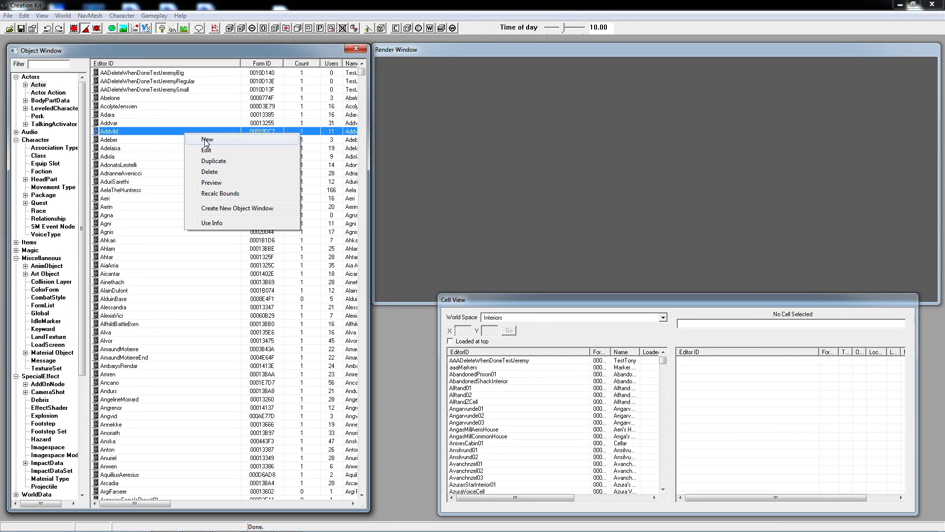
left_click(206, 142)
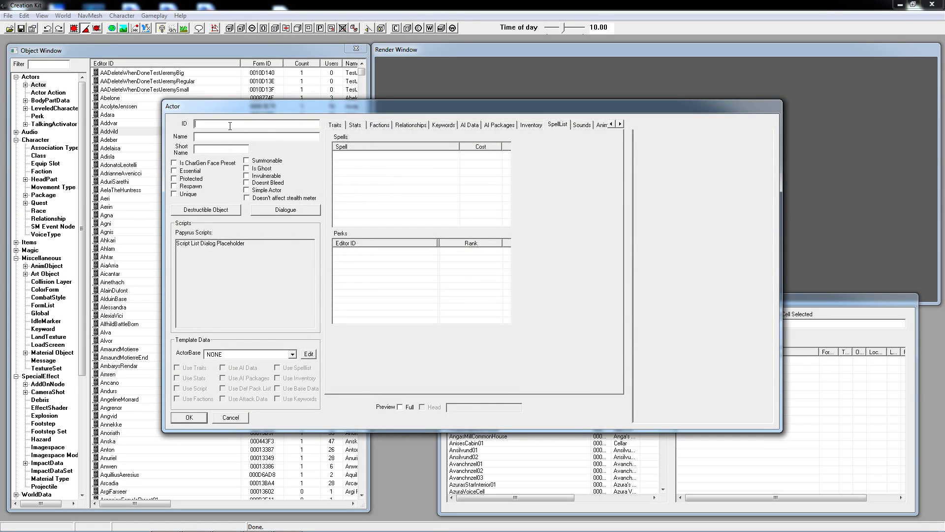
left_click(230, 126)
type("0_Discblahblah")
left_click(187, 419)
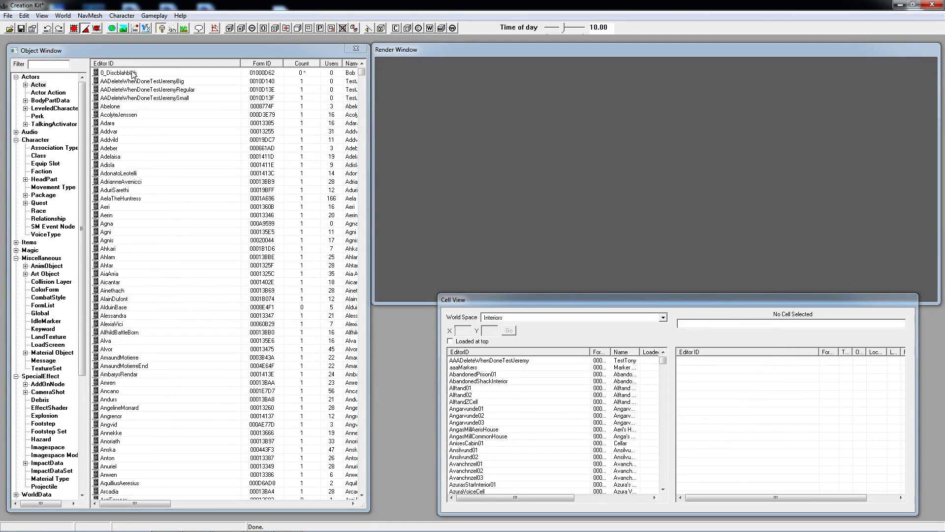
Step: Set the race of actor 0_Discblahblah to HighElfRace, preview the full body and save the actor
double_click(133, 74)
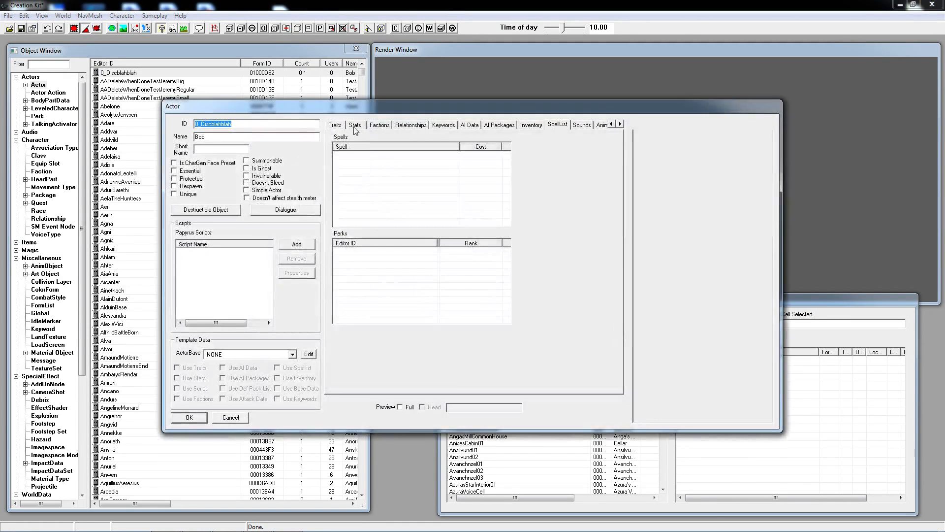
left_click(335, 126)
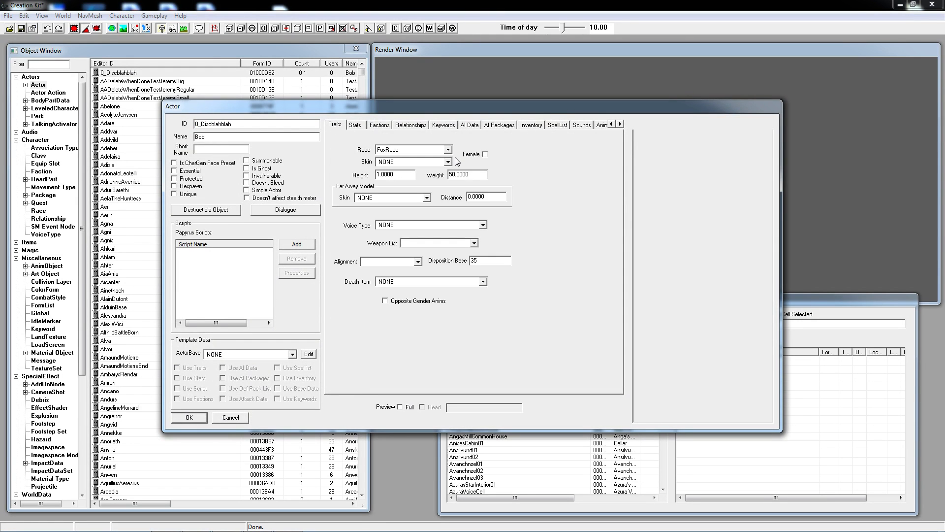
left_click(447, 149)
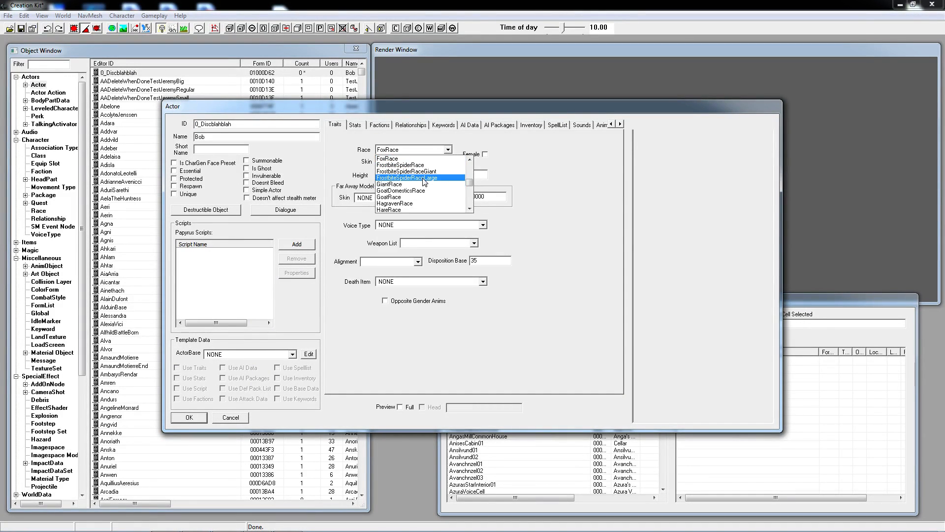
scroll(420, 186, "down", 2)
left_click(418, 179)
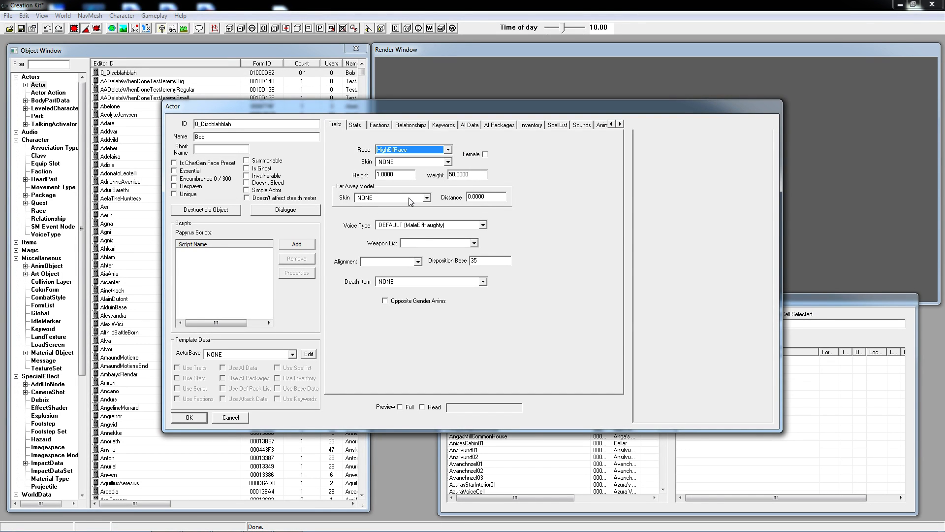
left_click(399, 407)
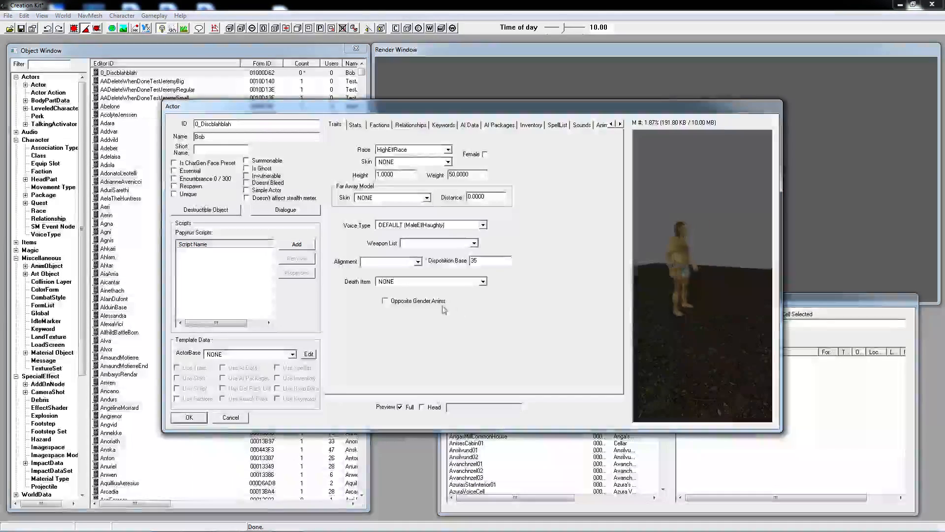
left_click(189, 417)
Step: Create a male voice type with ID 0_bob_voice and allow default dialogue
left_click(46, 235)
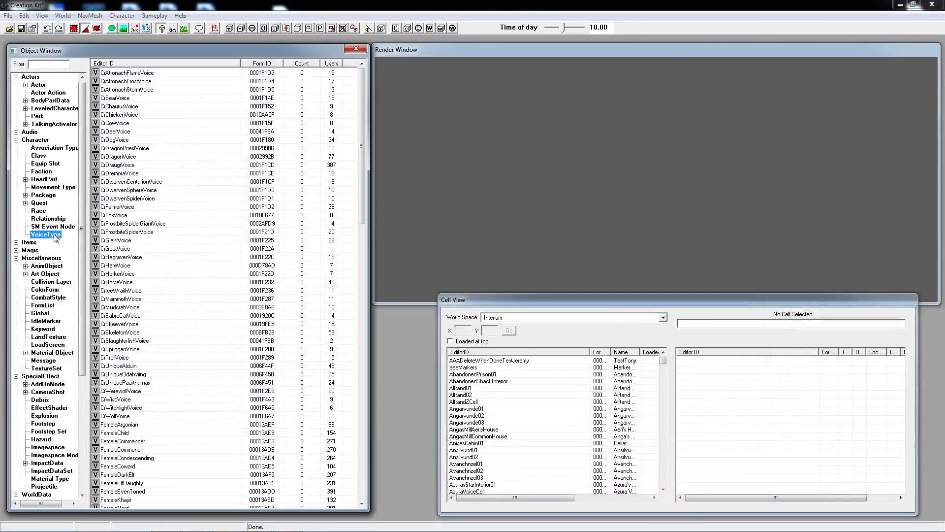
right_click(193, 166)
left_click(220, 169)
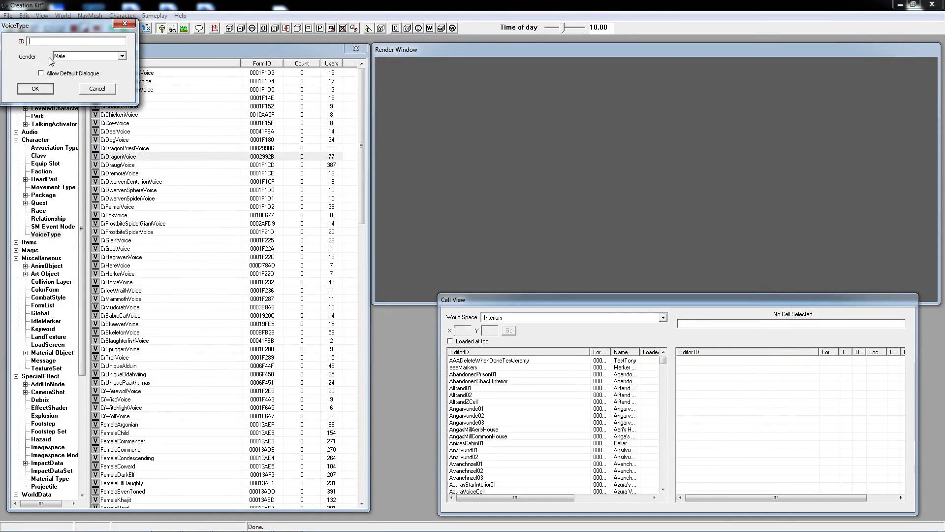
type("0_bob_voice")
left_click(46, 74)
left_click(38, 89)
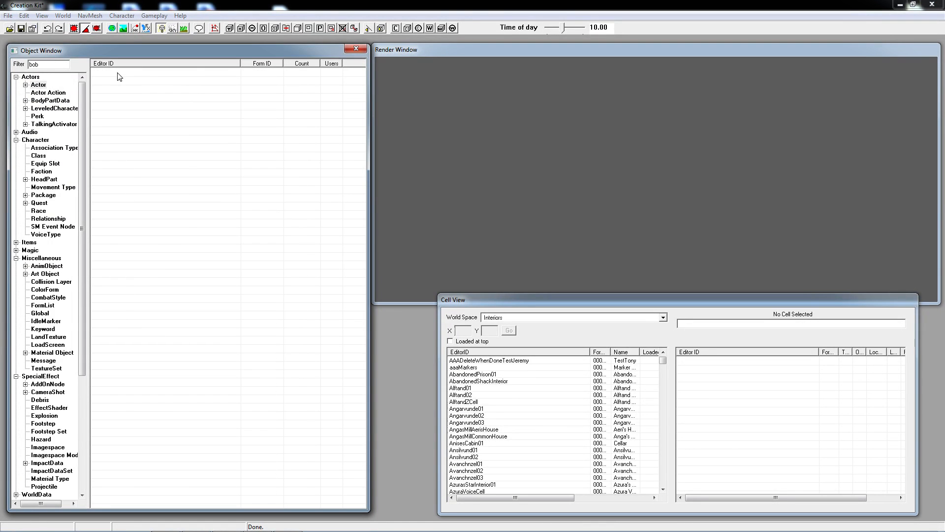
Step: Clear the object filter and rename actor 0_Discblahblah to 0_Discblahblahbob without creating a new form
double_click(34, 64)
key("BackSpace")
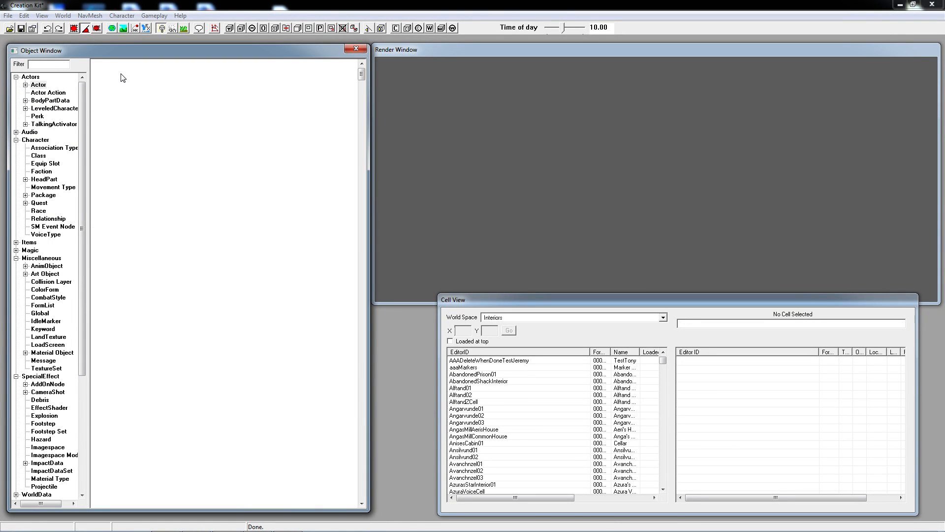
double_click(125, 74)
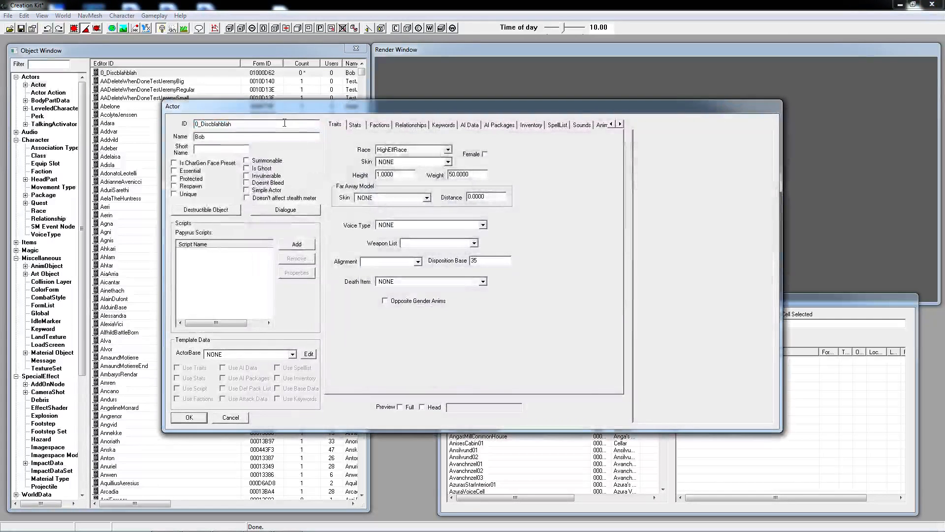
left_click(284, 123)
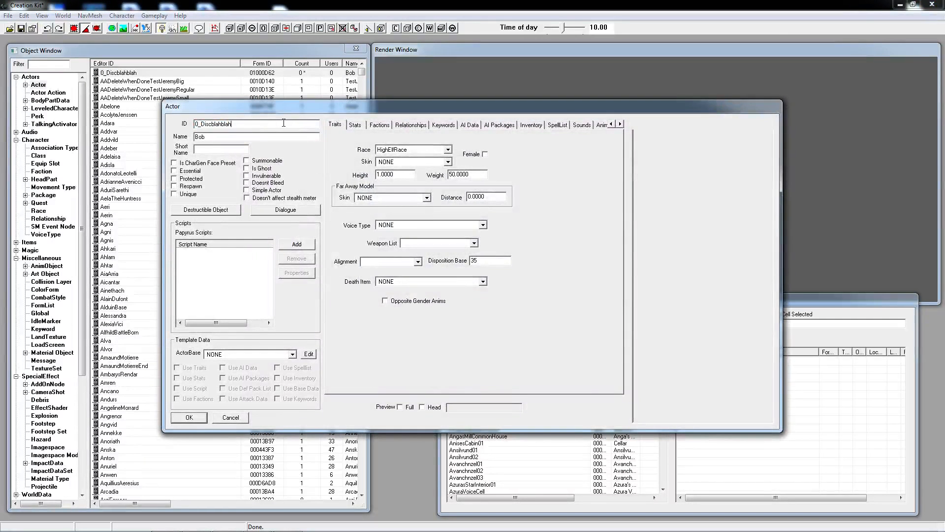
left_click(195, 418)
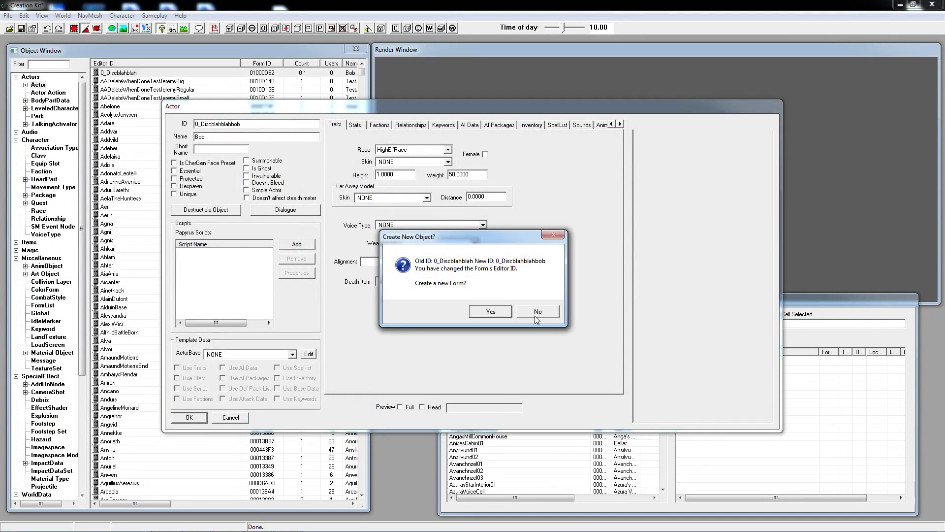
left_click(534, 312)
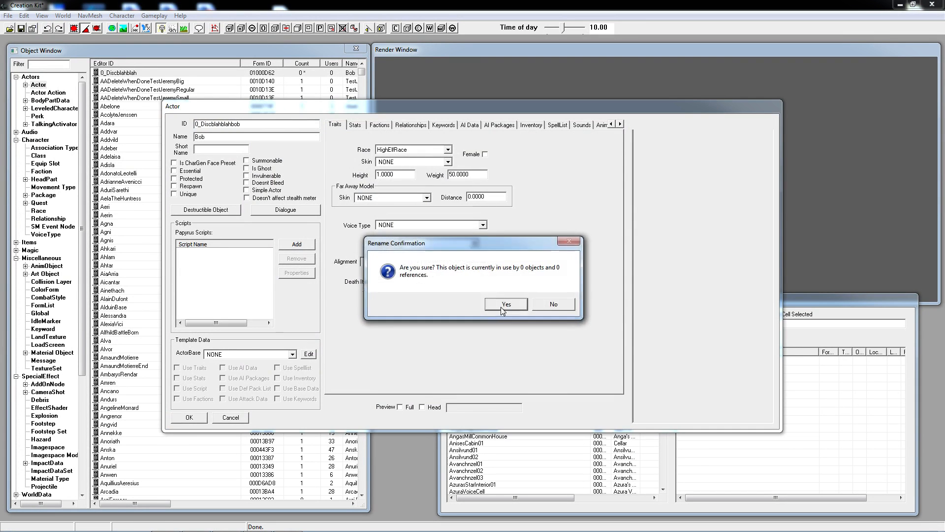
left_click(553, 302)
Step: Assign voice type 0_bob_voice to actor 0_Discblahblahbob, view its stats and save the actor
double_click(138, 71)
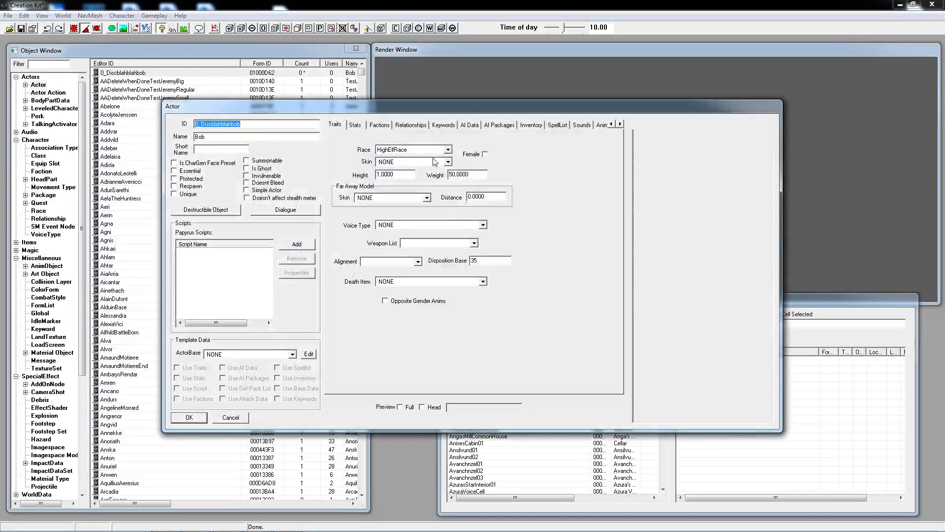
left_click(454, 226)
left_click(441, 237)
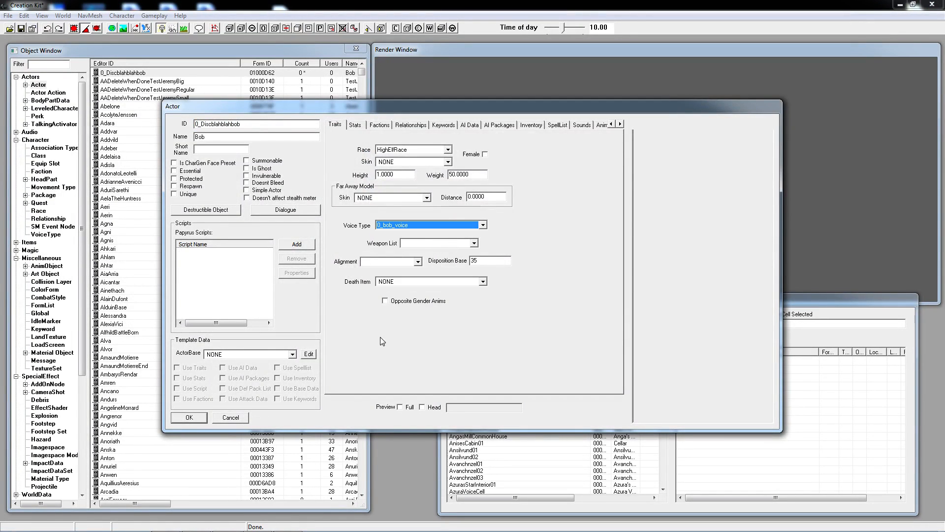
left_click(356, 125)
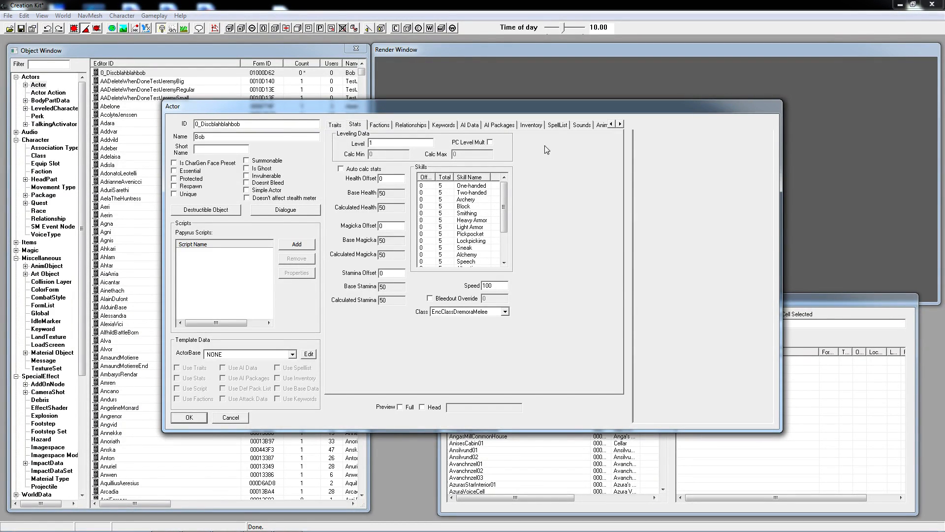
left_click(189, 418)
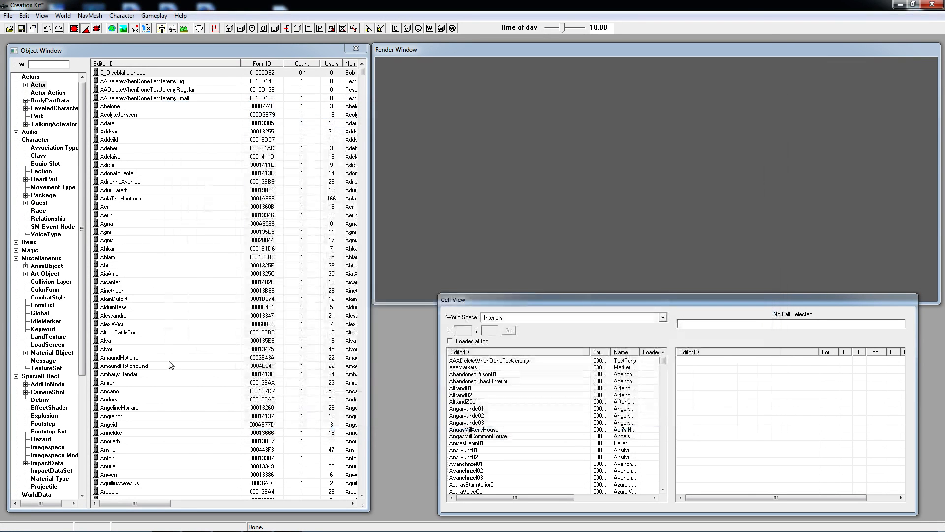
Step: Create a new quest with ID 0_bob_followquest, name Bobnullplaceholder and priority 50
left_click(39, 204)
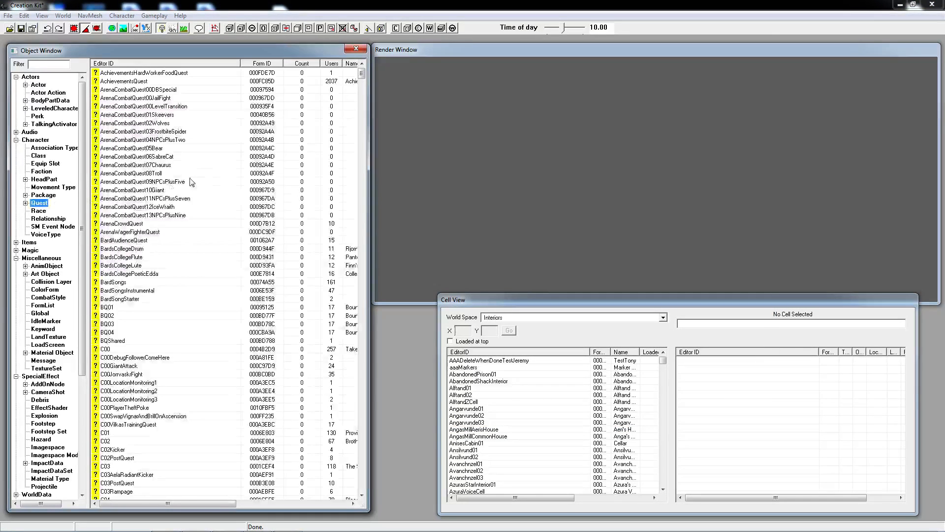
right_click(212, 142)
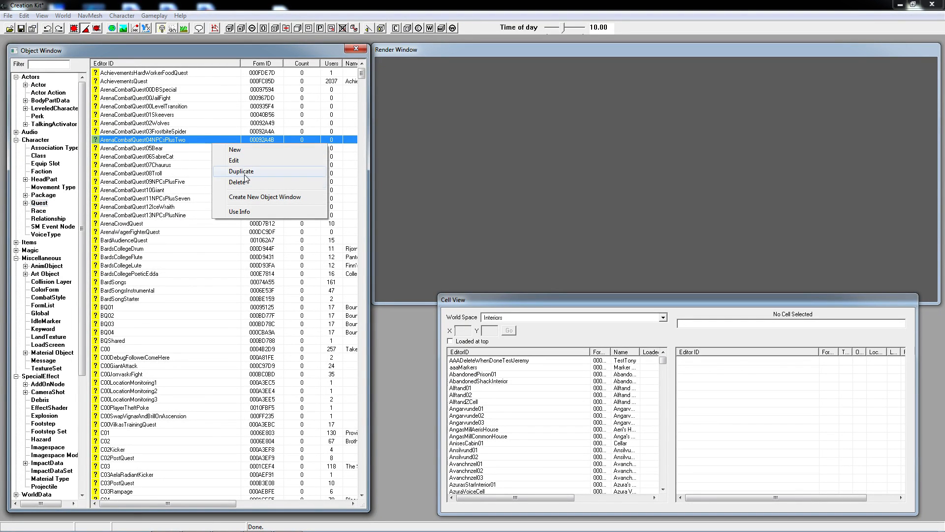
left_click(249, 151)
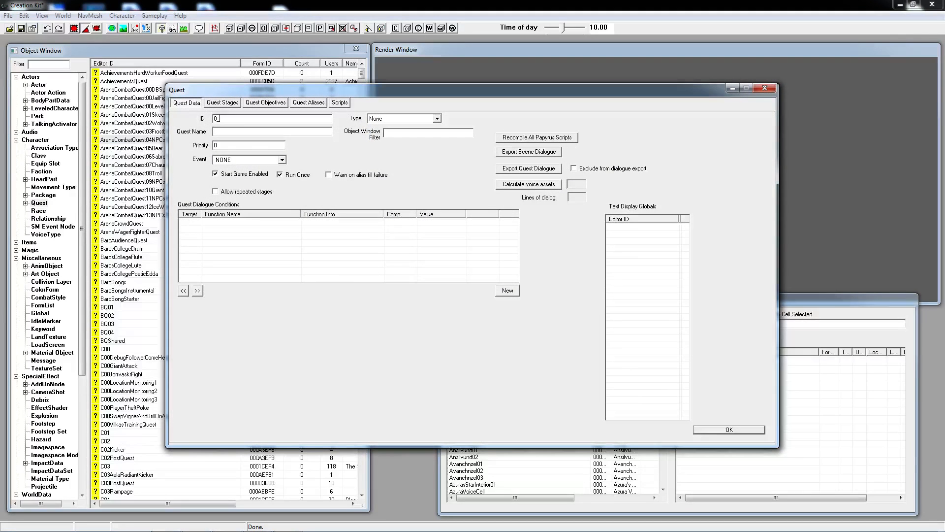
type("0_bob_followquest")
key("Tab")
type("50")
left_click(707, 431)
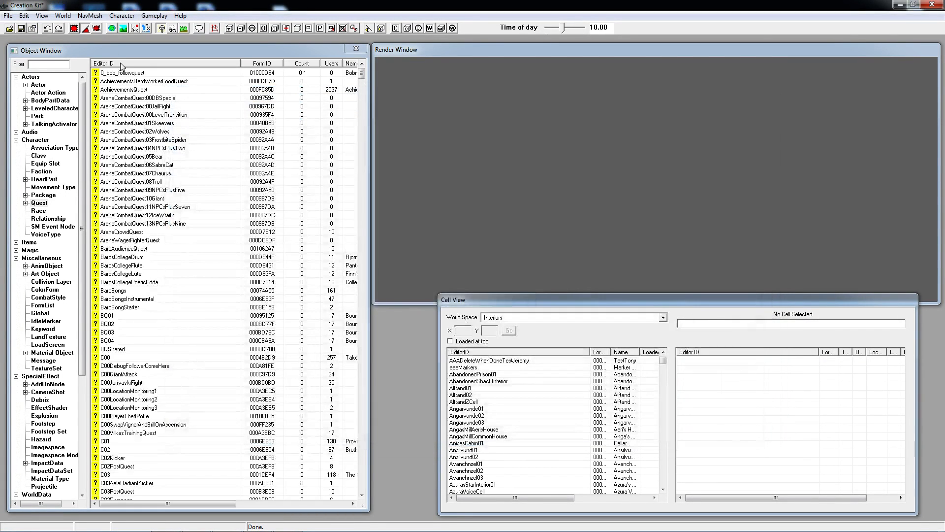
Step: Add quest stages 0, 10 and 20 to 0_bob_followquest
double_click(129, 71)
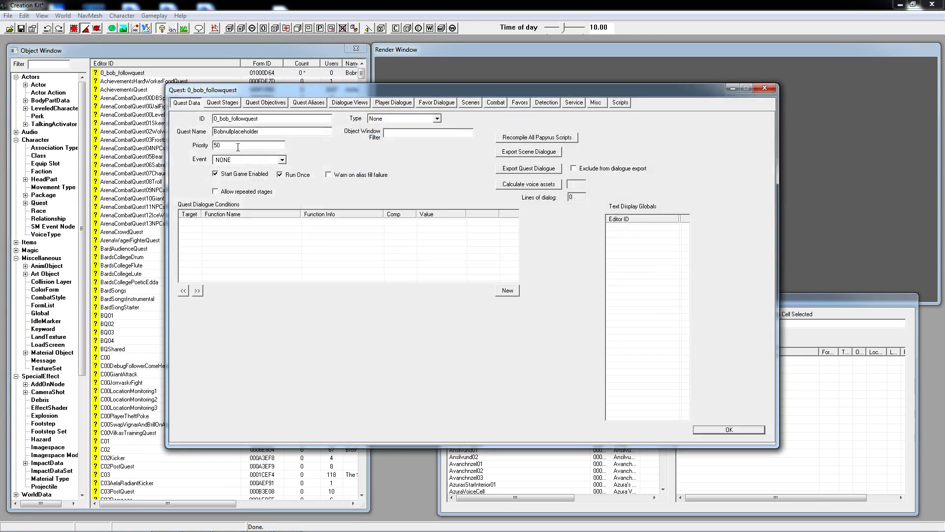
left_click(224, 103)
right_click(193, 139)
left_click(209, 143)
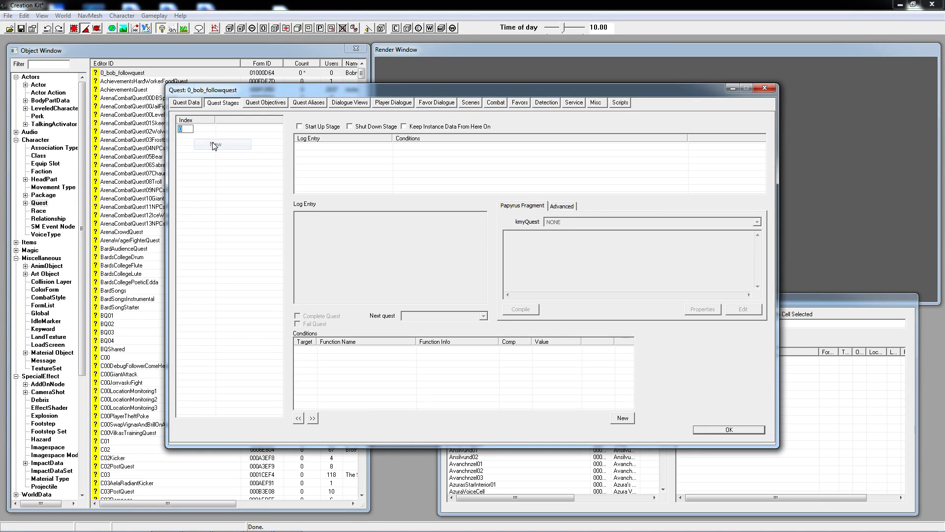
right_click(196, 149)
left_click(211, 153)
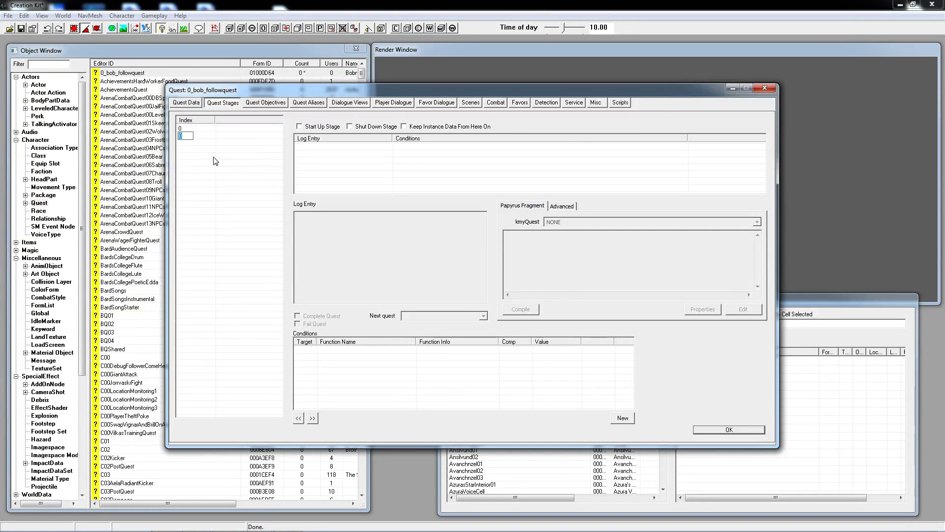
type("10")
right_click(195, 152)
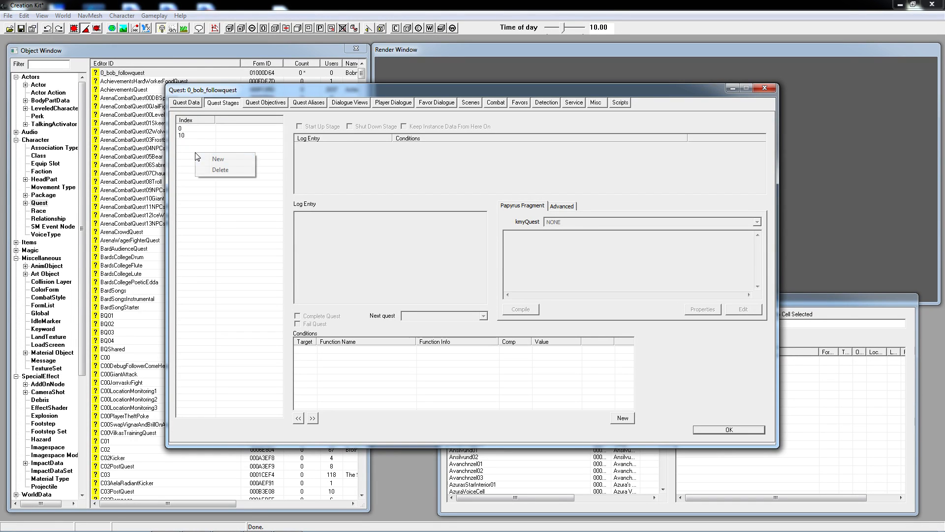
left_click(209, 157)
type("20")
left_click(203, 163)
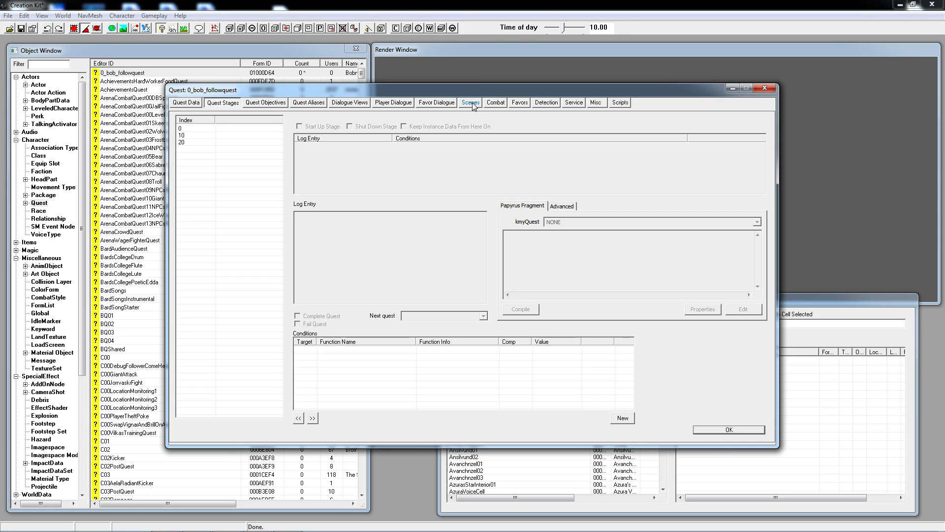
left_click(191, 129)
left_click(195, 142)
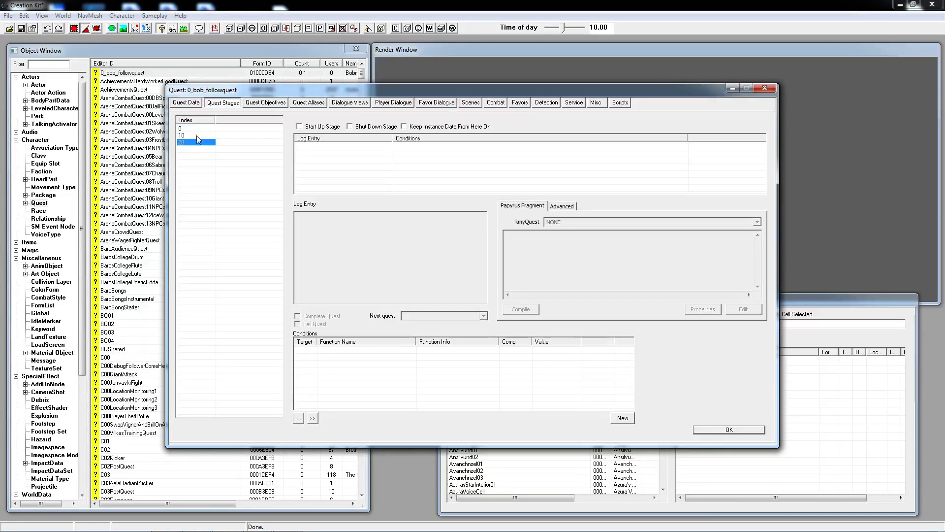
left_click(196, 135)
left_click(194, 144)
Step: Create a new dialogue view with ID 0_bob_followquesta in the follow quest
left_click(351, 103)
right_click(228, 143)
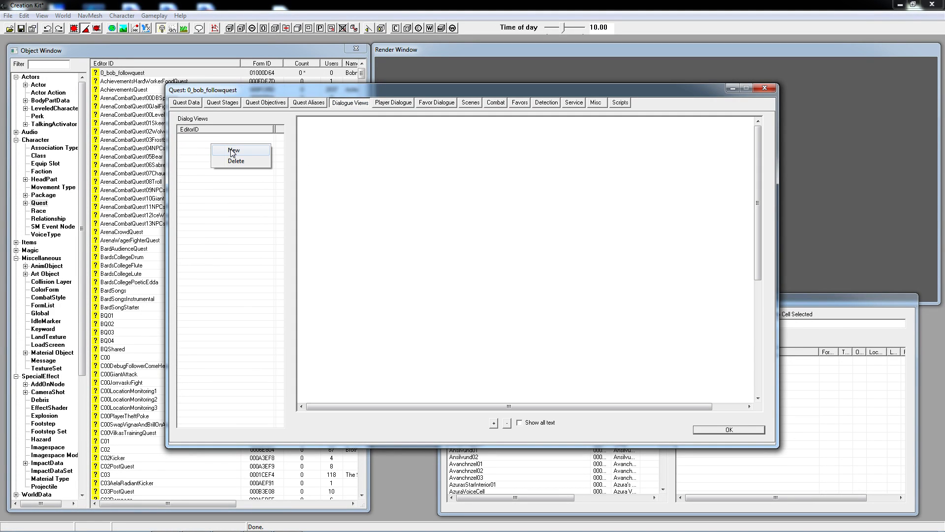
left_click(234, 151)
left_click(240, 121)
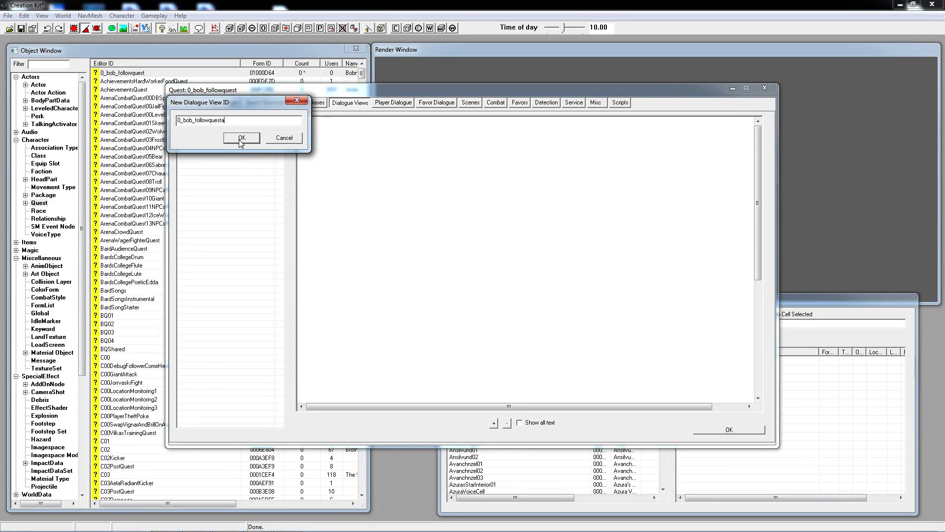
left_click(241, 138)
left_click(239, 143)
Step: Add branch 0_bob_followquestaaa with starting topic 0_bob_followquestaaaTopic to the dialogue view and reposition it on the canvas
right_click(339, 158)
left_click(362, 164)
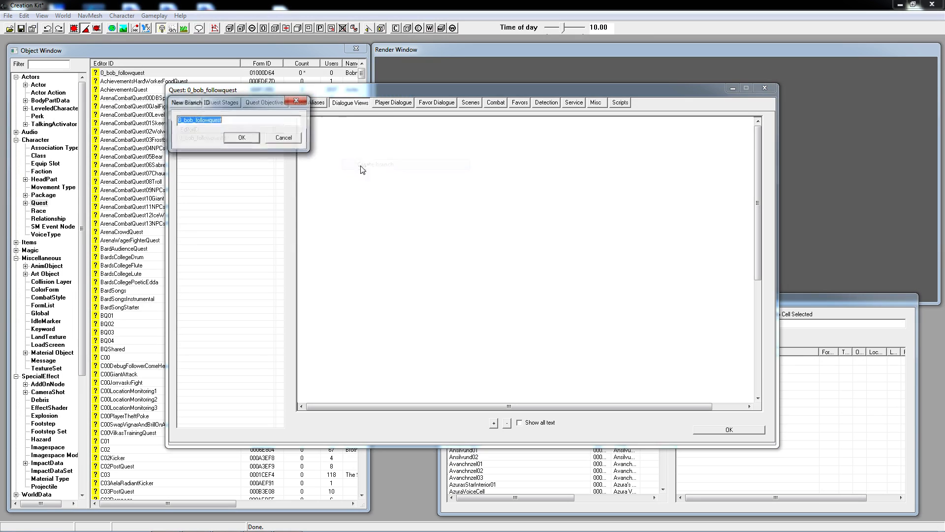
left_click(256, 120)
type("aaa")
left_click(245, 142)
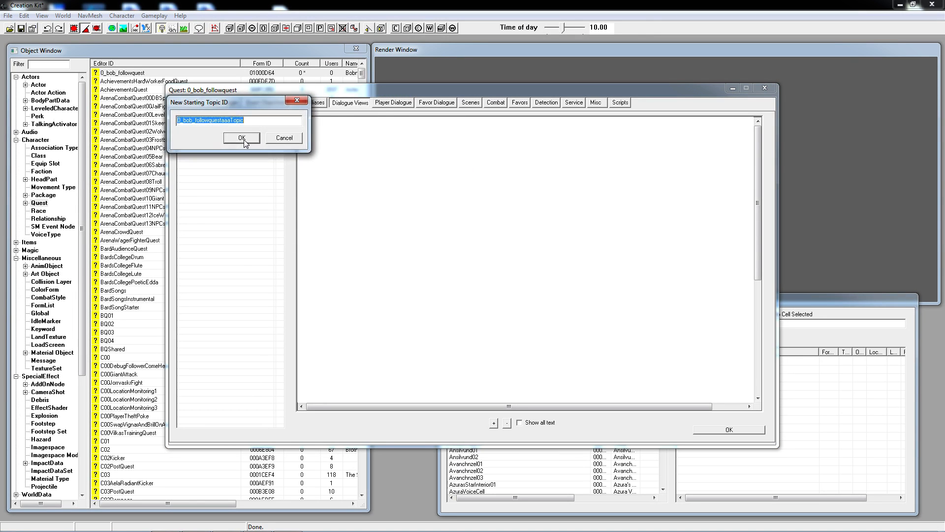
left_click(241, 138)
left_click_drag(413, 200, 355, 153)
Step: Add the response "Sure Ill follow you" to topic 0_bob_followquestaaaTopic and set its prompt to Follow
double_click(361, 181)
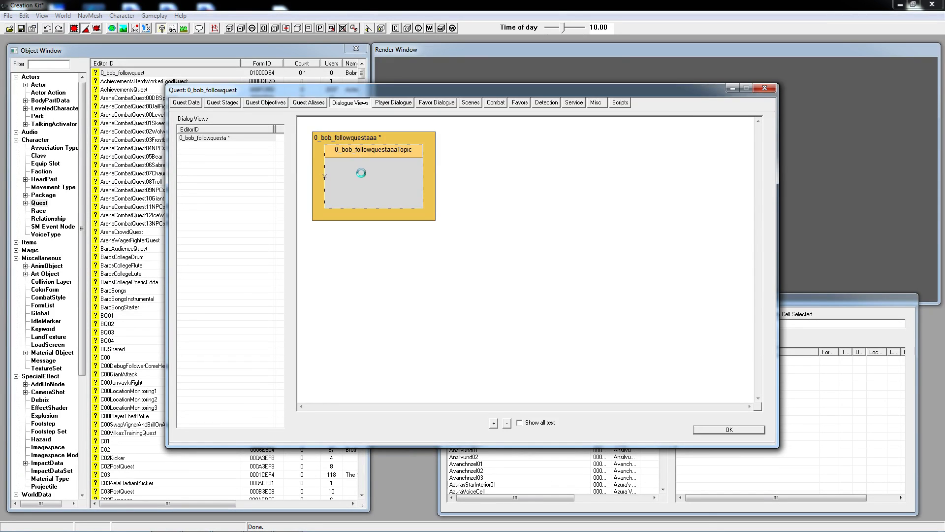
double_click(347, 165)
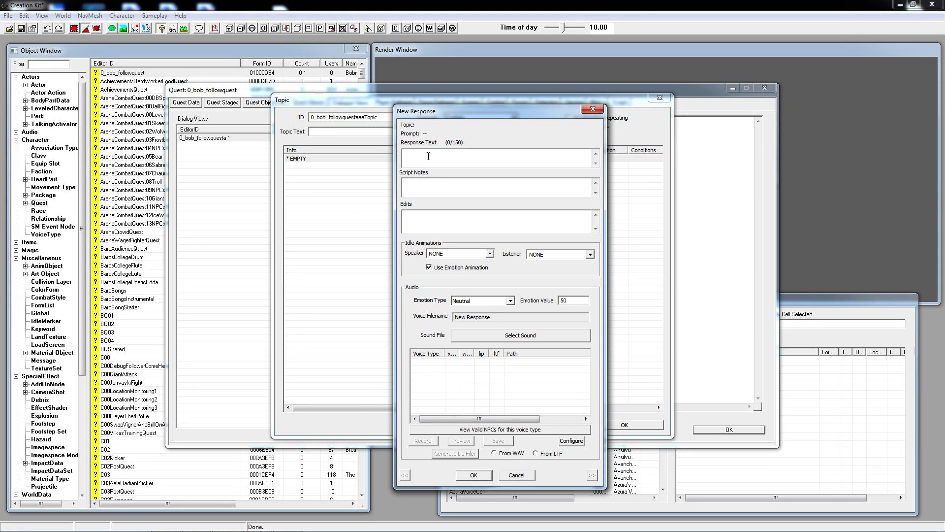
type("Sure Ill follow you")
left_click(473, 474)
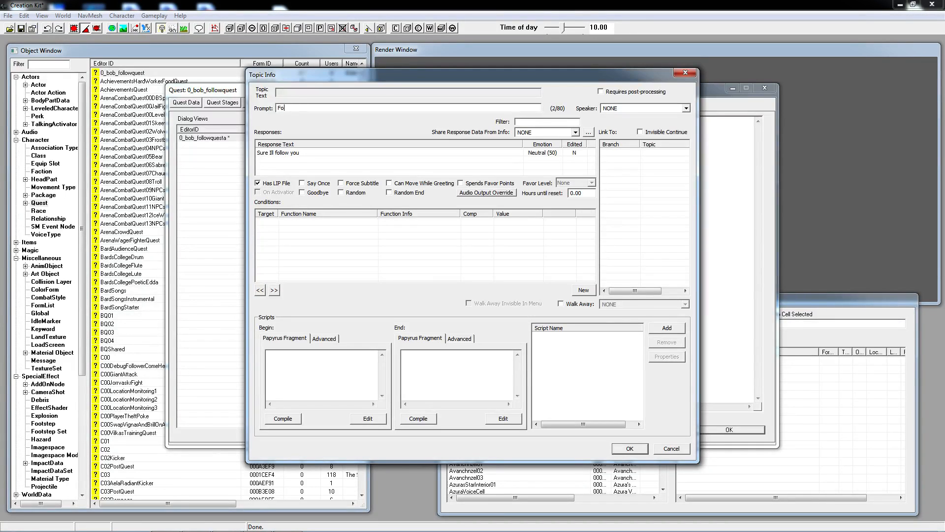
Step: Add a GetIsID condition to the topic info requiring actor 0_Discblahblahbob to equal 1
right_click(293, 232)
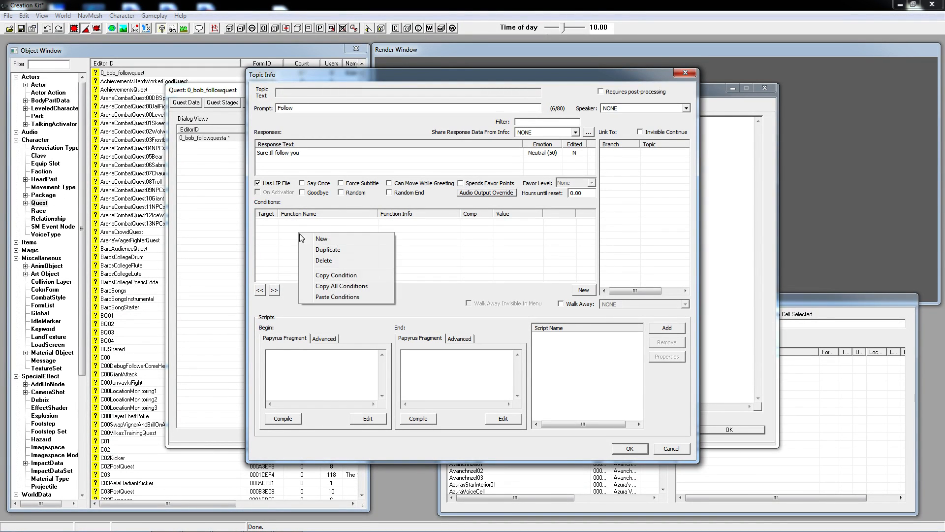
left_click(313, 238)
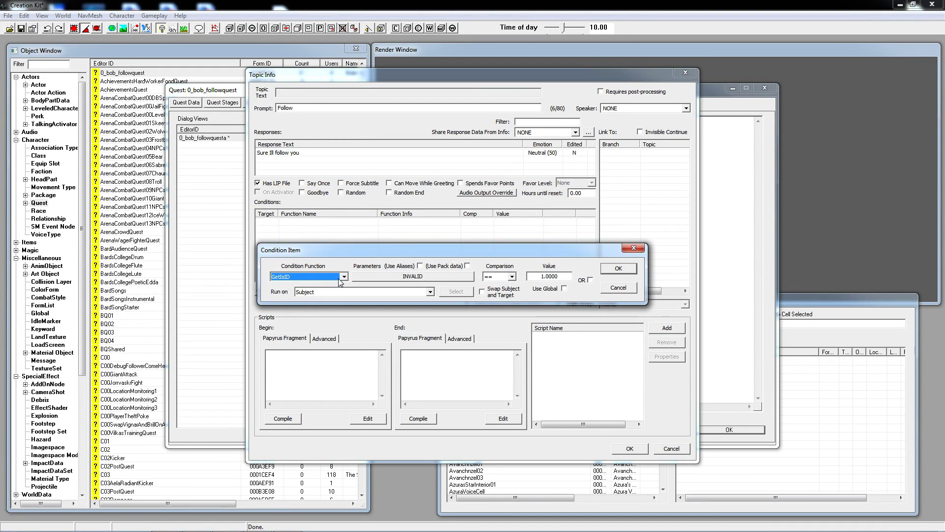
left_click(371, 276)
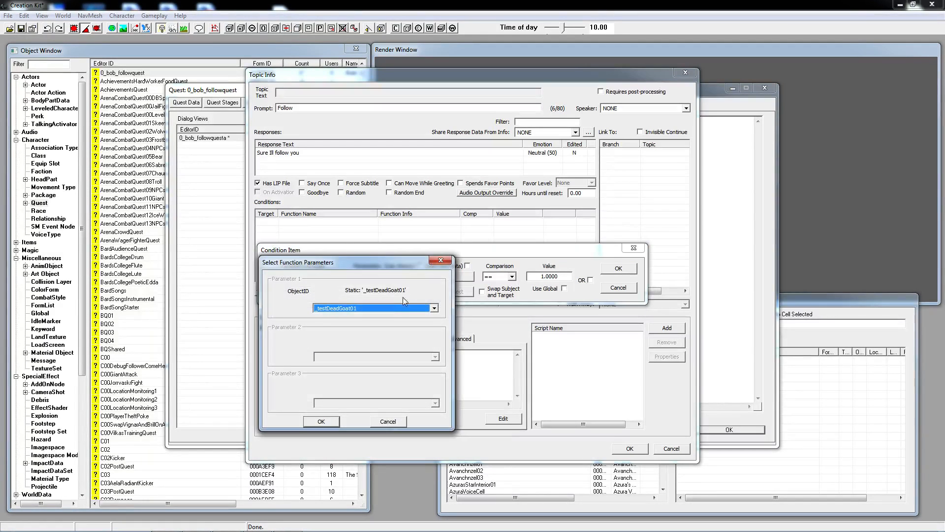
left_click(393, 309)
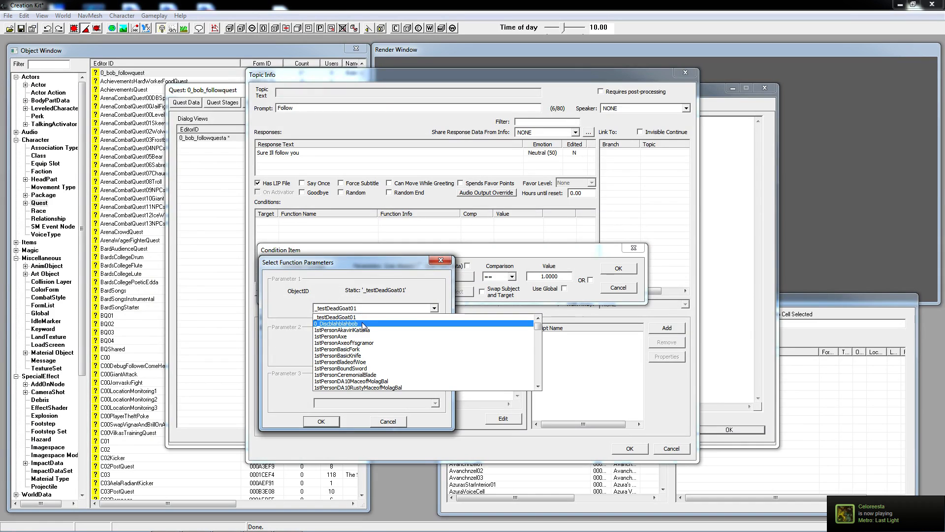
left_click(362, 322)
left_click(322, 422)
left_click(621, 271)
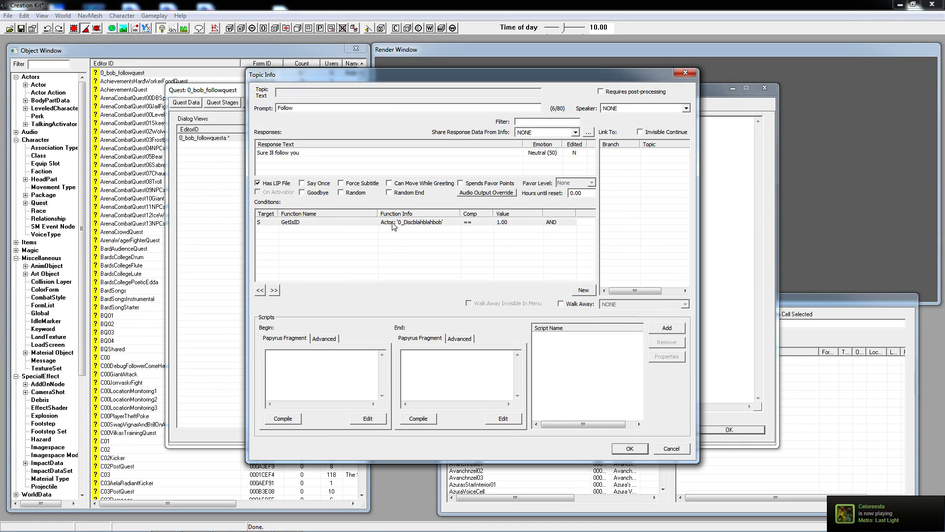
left_click(378, 257)
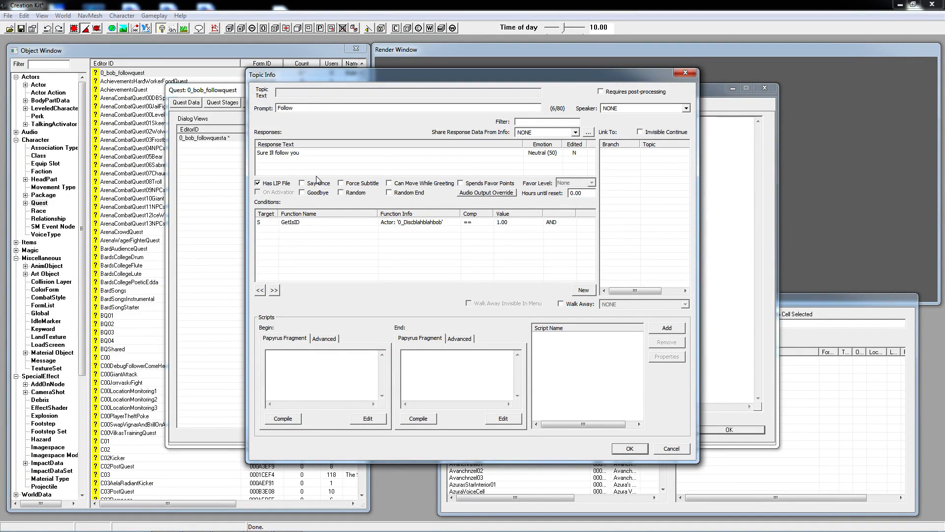
Step: Add a GetStage condition to the topic info requiring quest 0_bob_followquest to equal 0
right_click(314, 247)
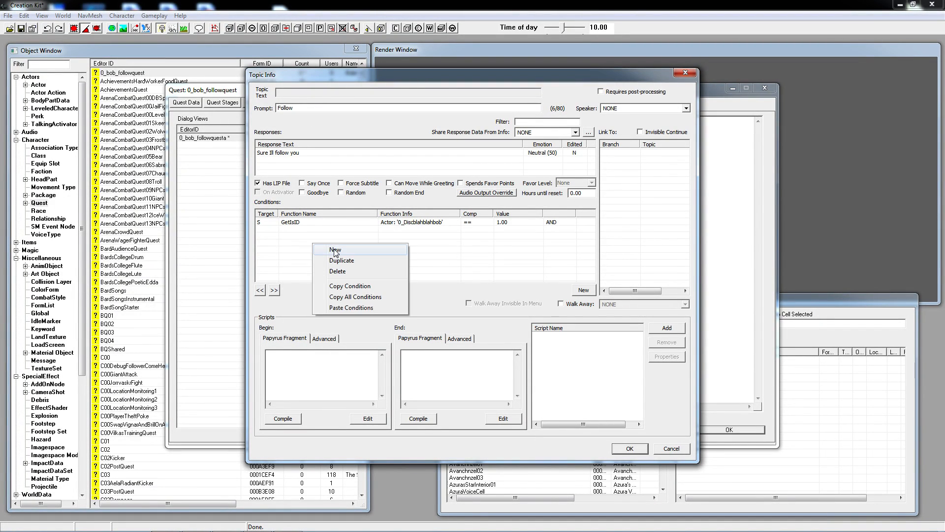
left_click(334, 249)
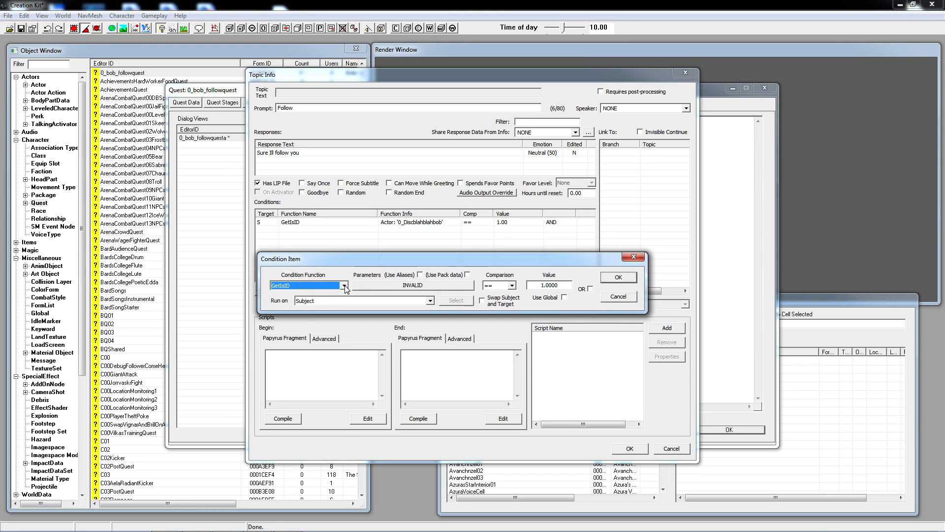
type("getstage")
left_click(376, 287)
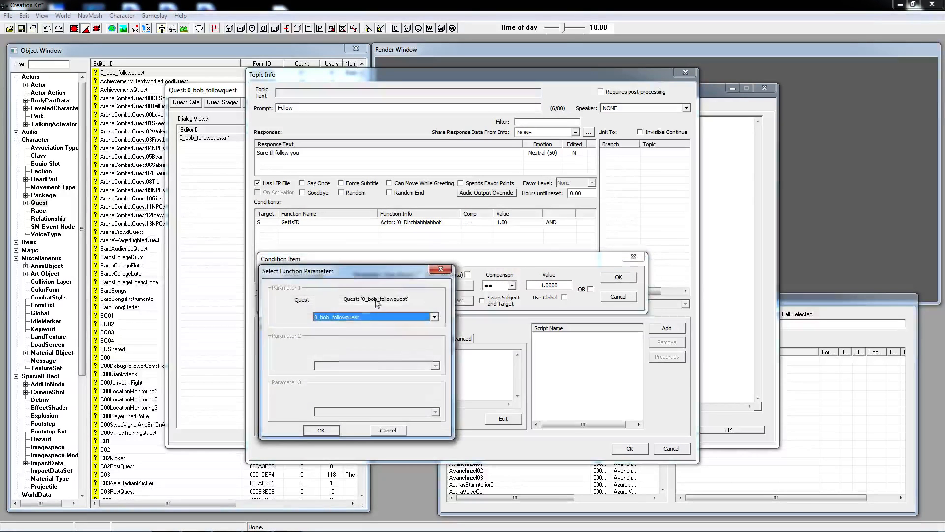
left_click(375, 316)
left_click(358, 324)
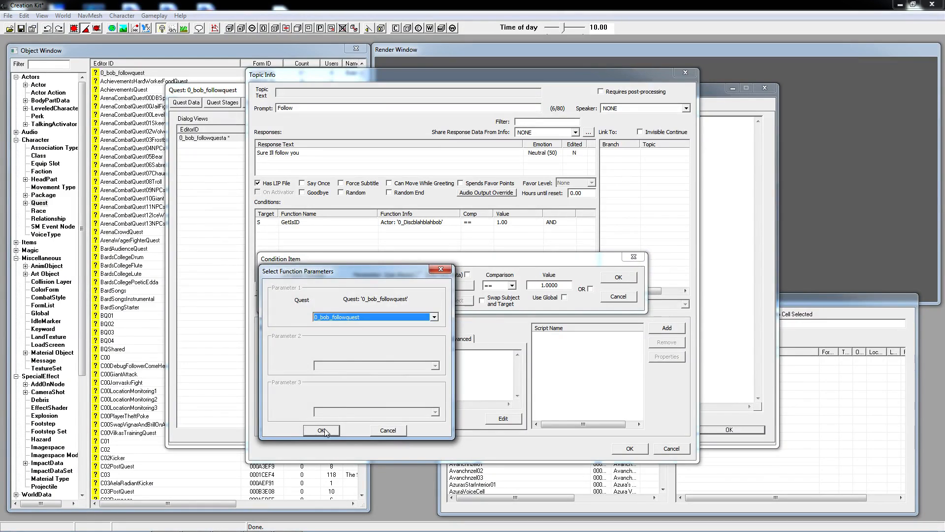
left_click(321, 431)
left_click(544, 285)
key("BackSpace")
type("0")
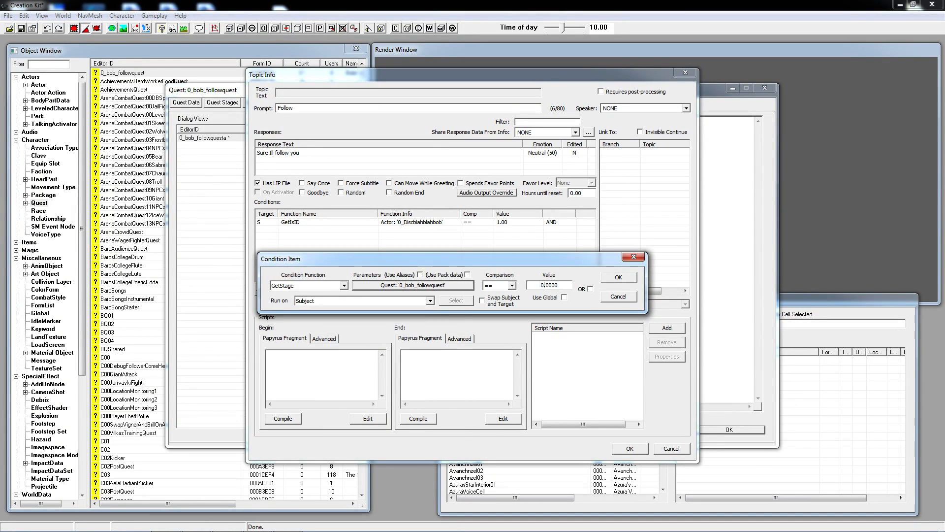
left_click(618, 279)
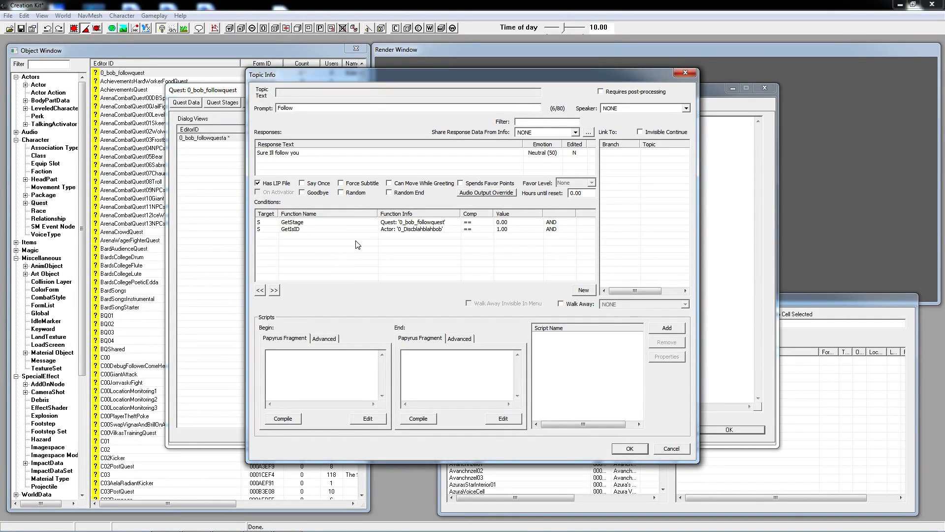
right_click(318, 250)
left_click(329, 255)
left_click(343, 286)
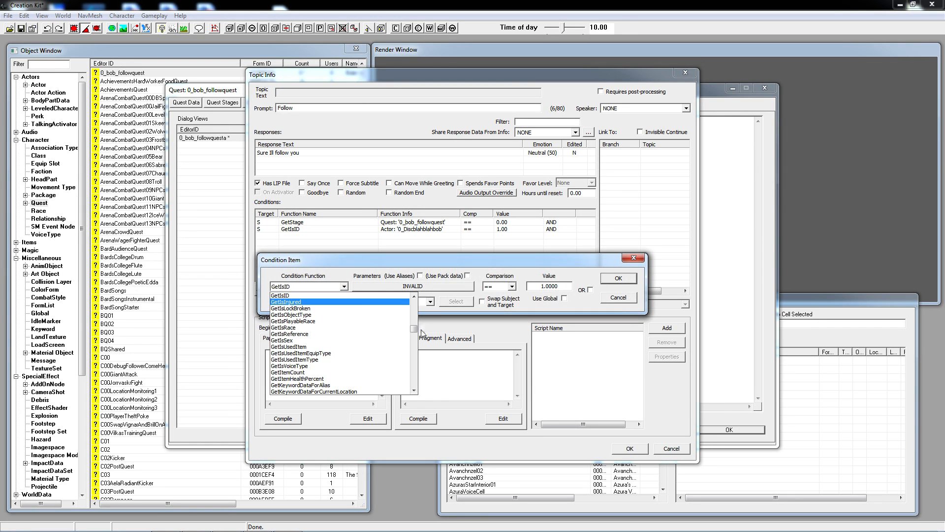
left_click_drag(417, 329, 417, 355)
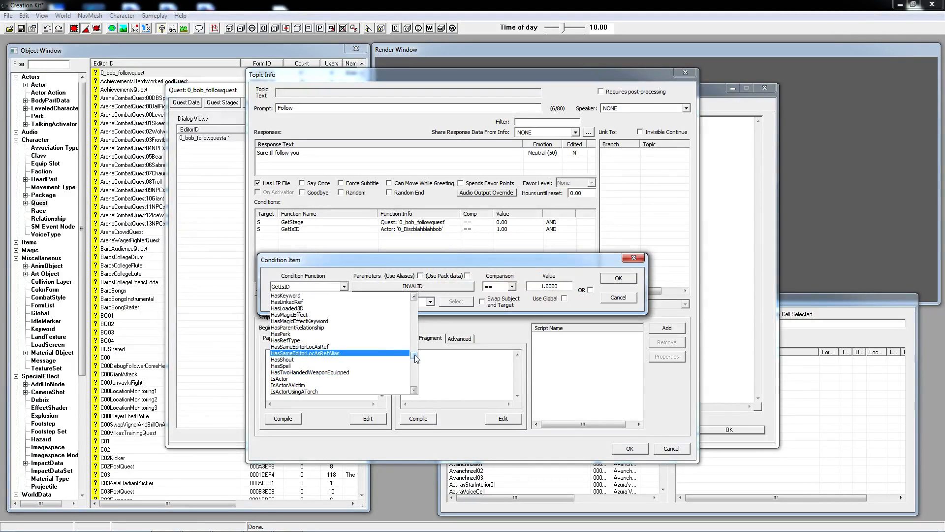
left_click_drag(415, 358, 414, 324)
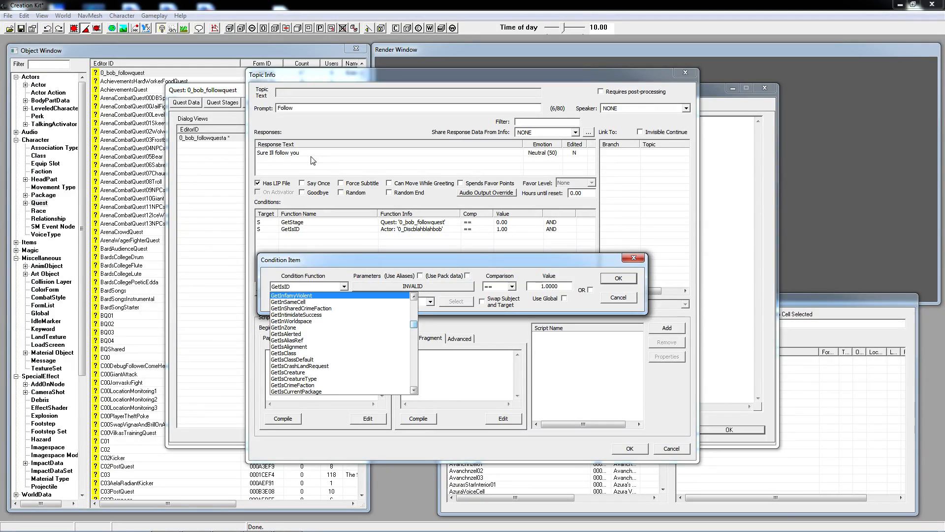
left_click(628, 299)
left_click(625, 298)
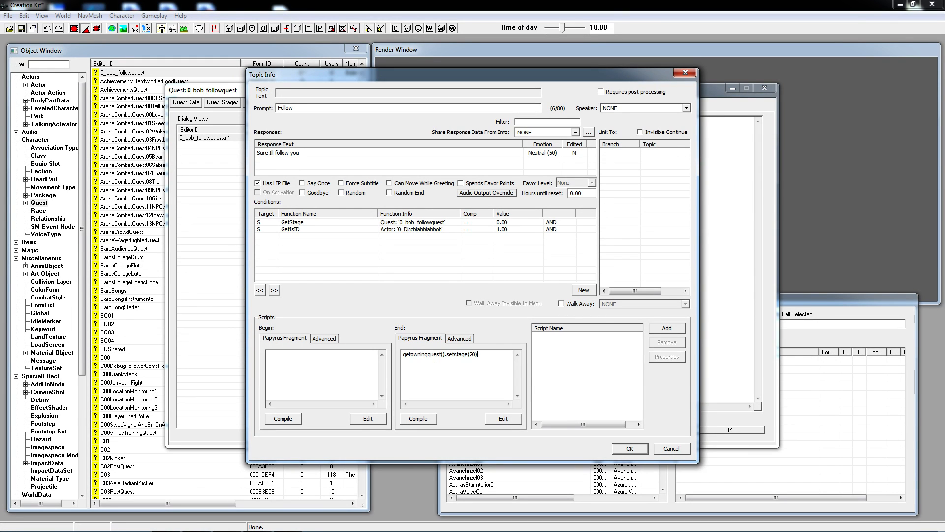
Step: Compile the end script fragment getowningquest().setstage(20) and save the topic info
left_click(419, 418)
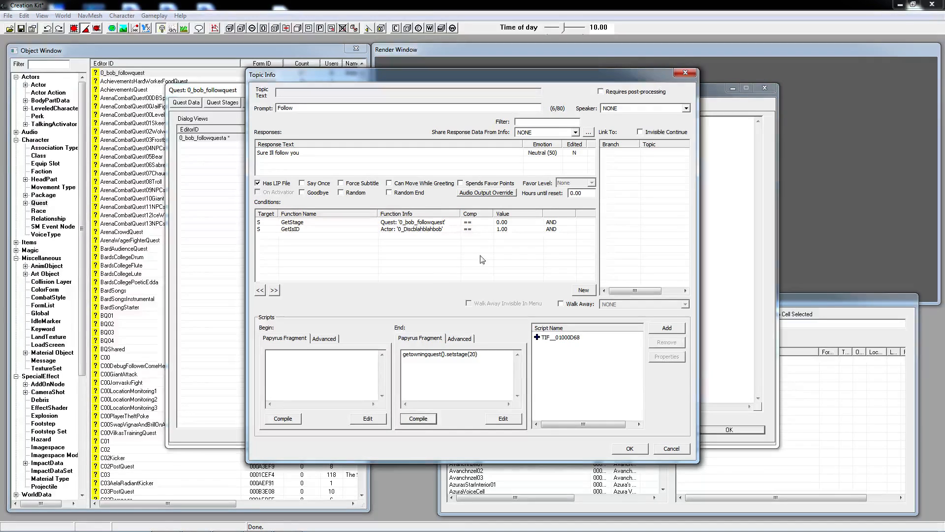
left_click(629, 450)
Step: Open actor 0_Discblahblahbob and start a new AI package in its package list
left_click(40, 85)
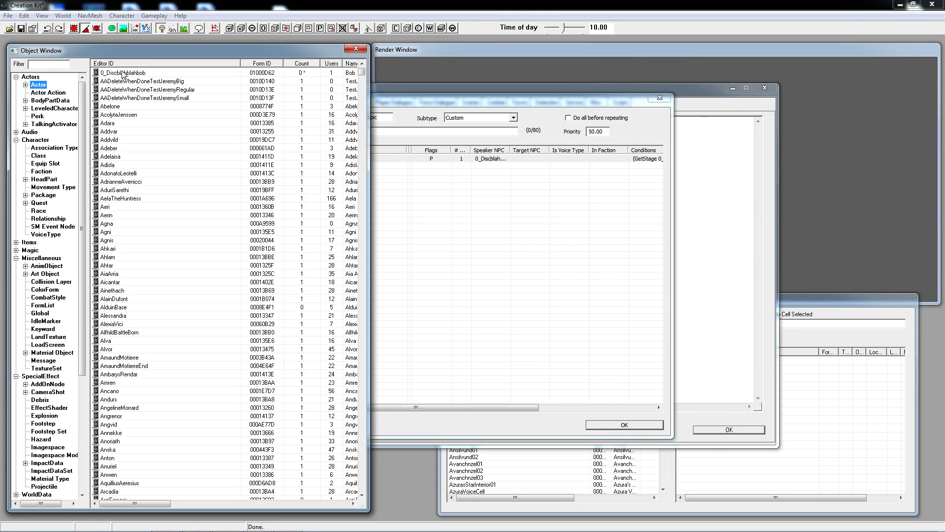
double_click(124, 73)
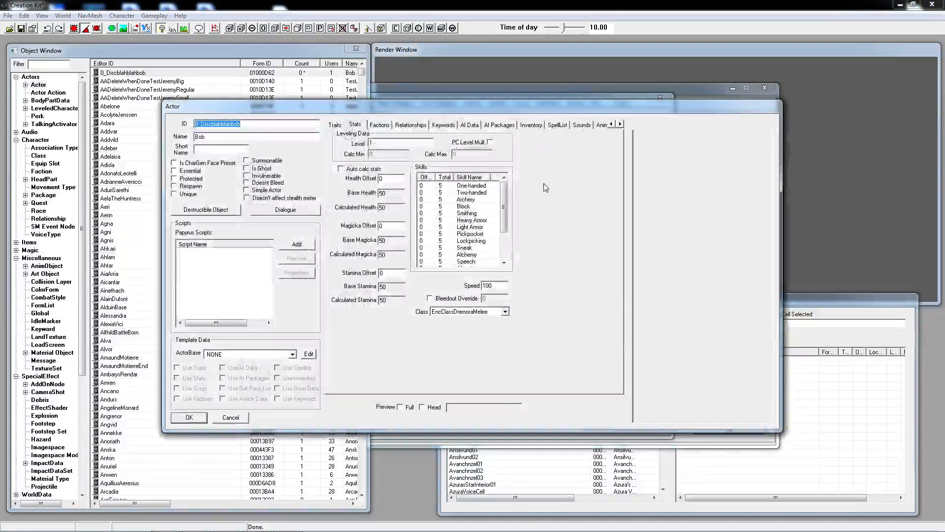
left_click(500, 124)
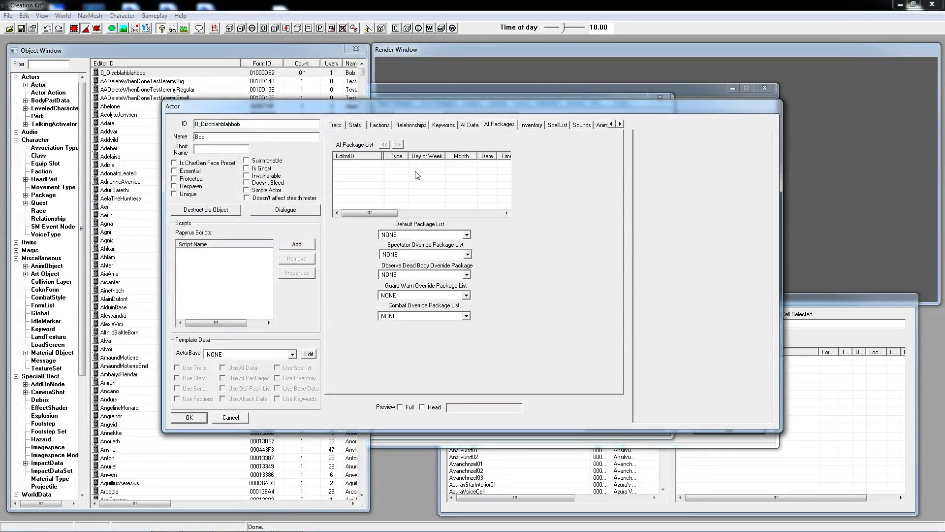
right_click(359, 166)
left_click(344, 177)
right_click(359, 175)
left_click(373, 183)
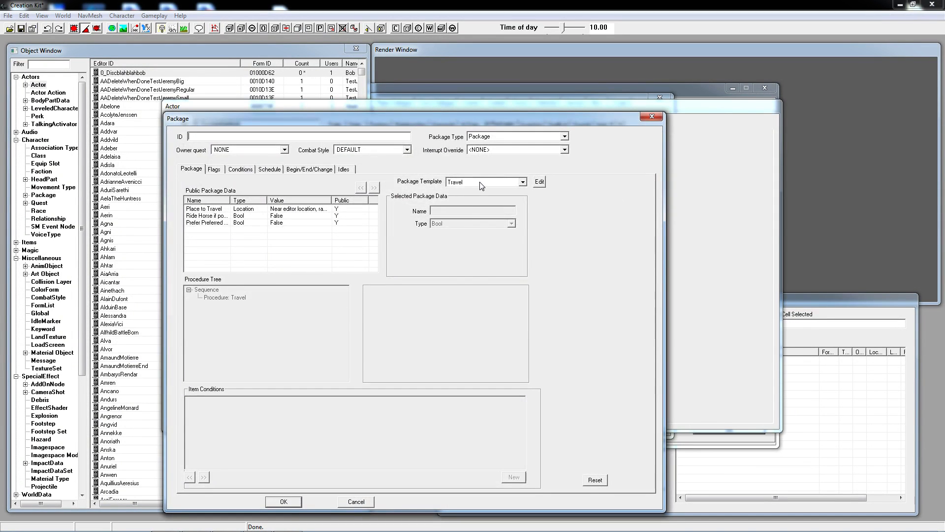
Step: Set the new package's template to FollowPlayer
left_click(481, 182)
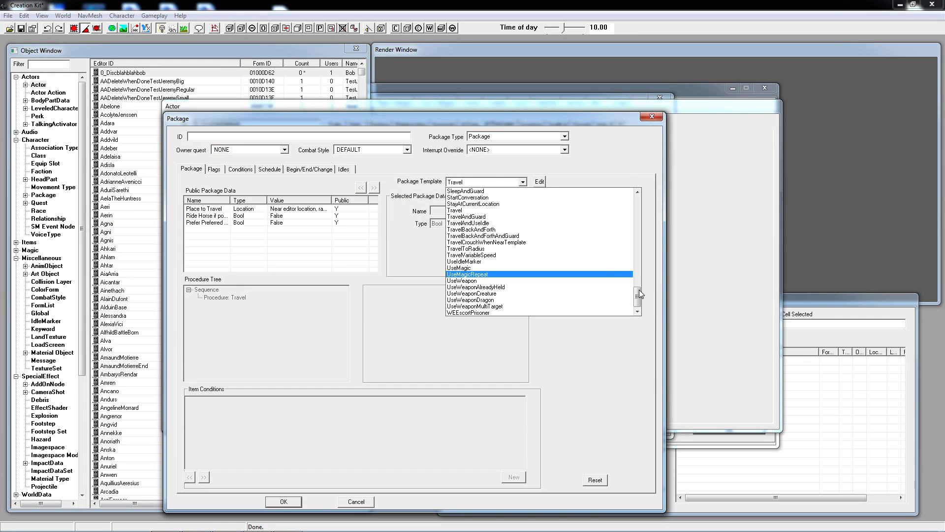
left_click_drag(637, 294, 637, 289)
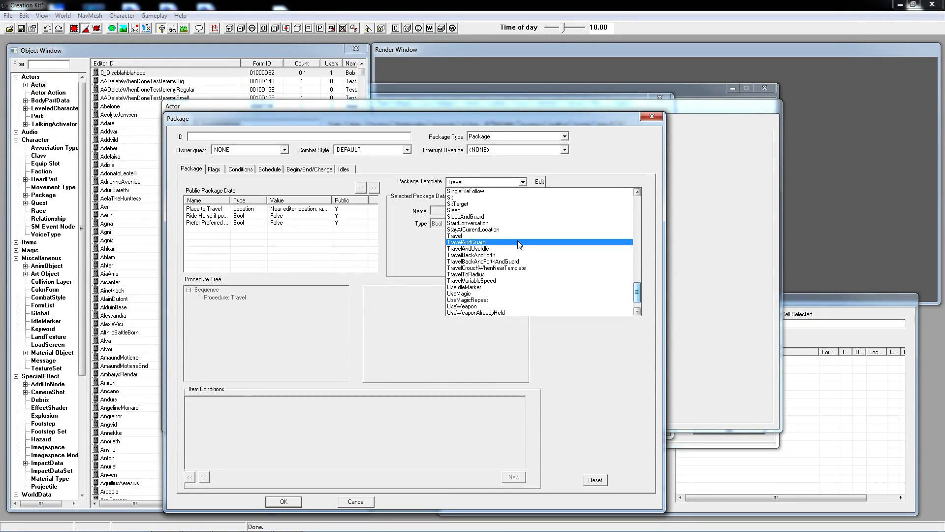
key("f")
key("o")
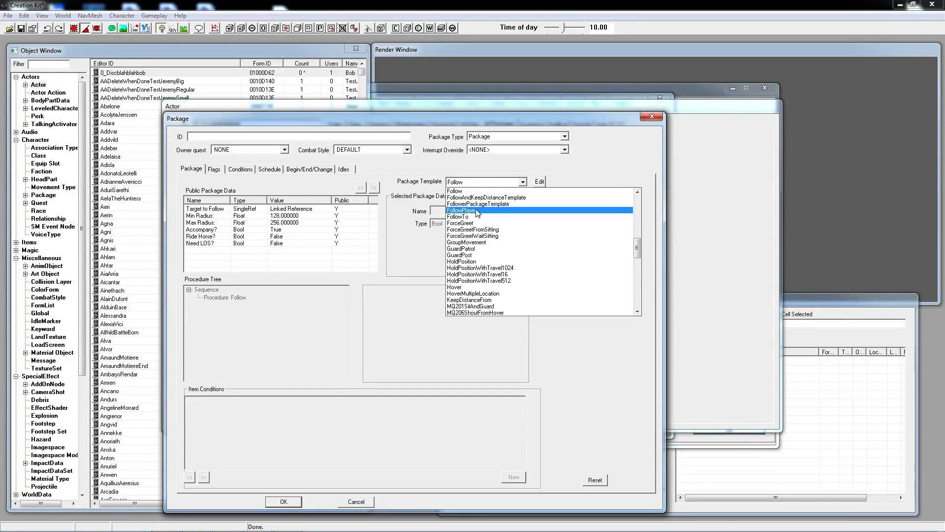
left_click(466, 210)
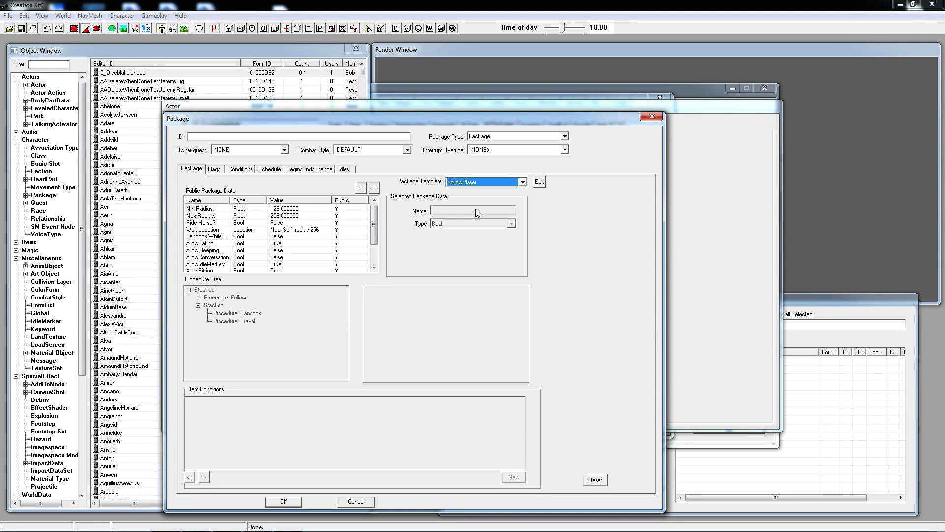
Step: Set the package's Min Radius to 328
left_click(279, 211)
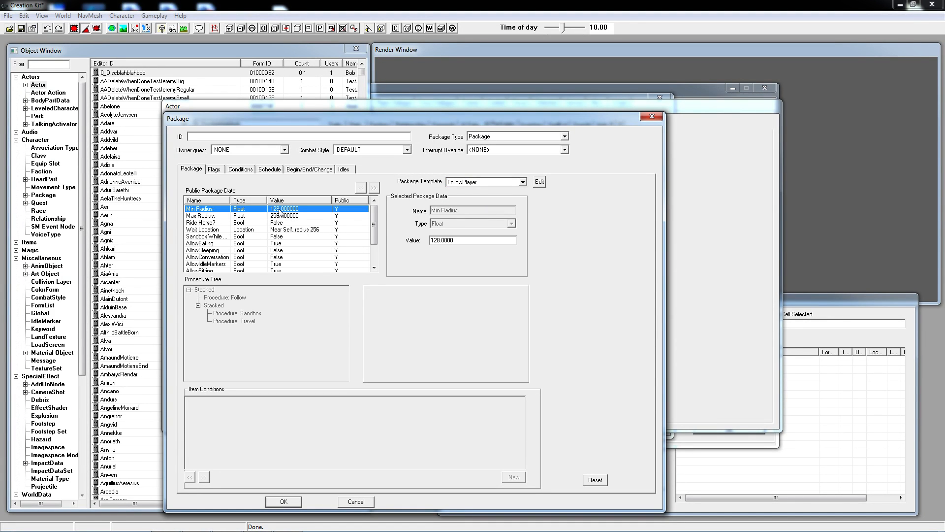
left_click(433, 240)
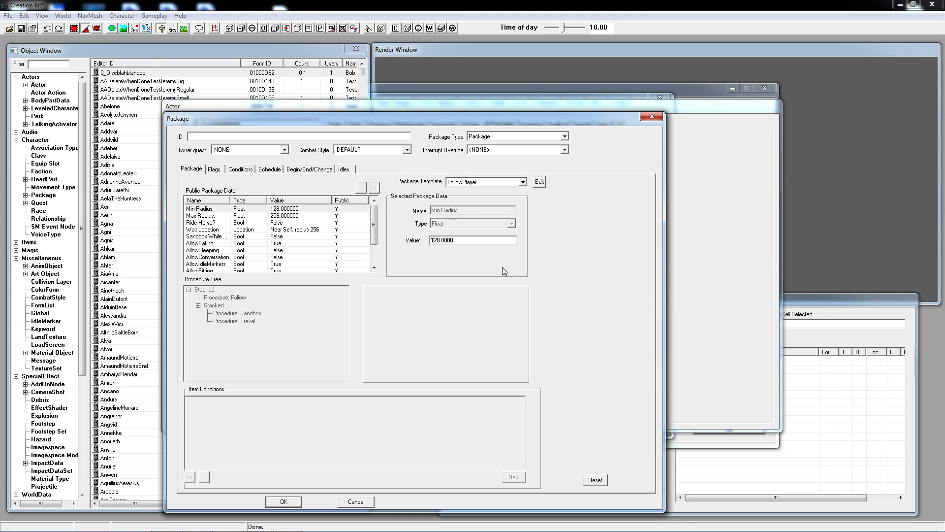
key("BackSpace")
type("3")
Step: Set the package's Max Radius to 656 and its Min Radius to 228
left_click(285, 216)
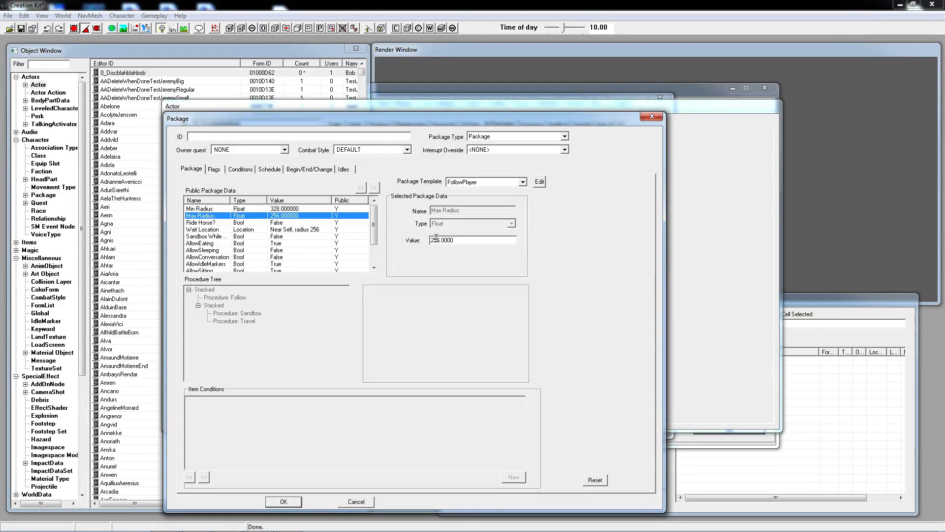
left_click(434, 240)
key("BackSpace")
type("6")
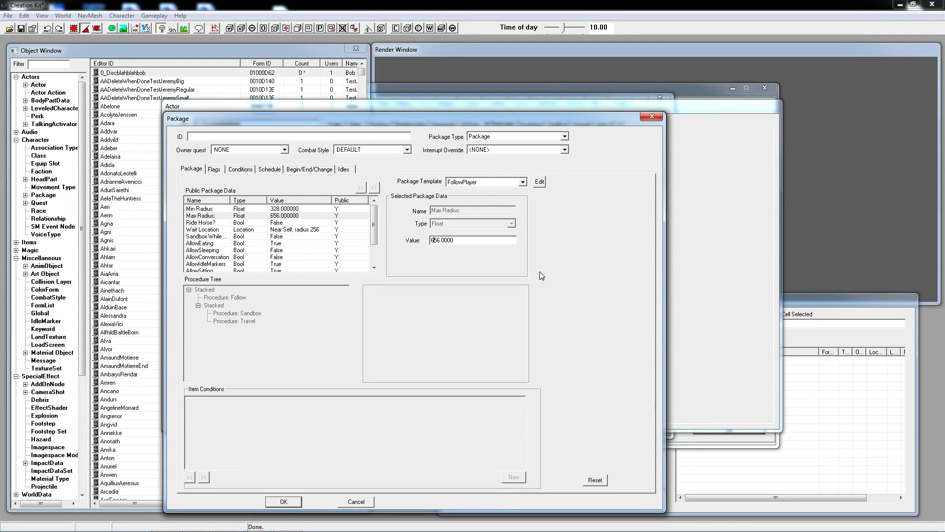
left_click(276, 209)
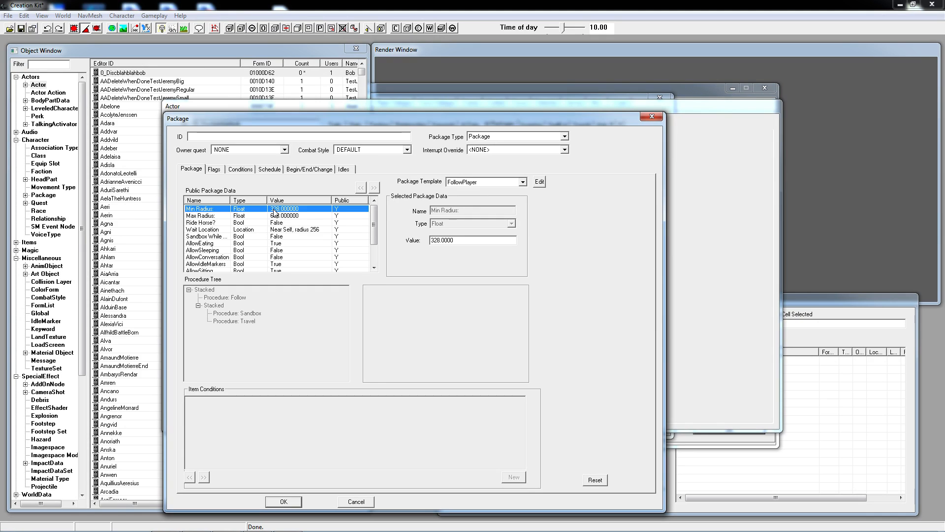
left_click(434, 240)
key("BackSpace")
type("2")
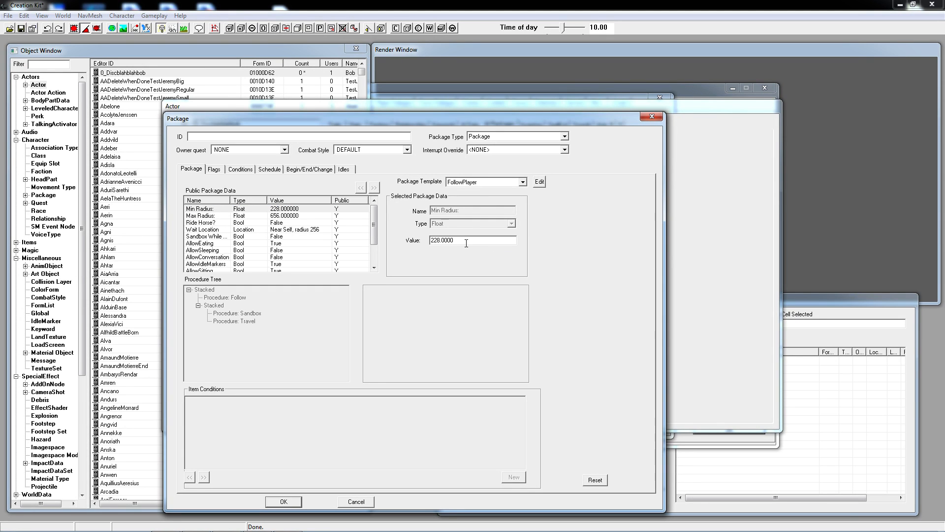
Step: Review the package's flags and its public package data, including Sandbox While Waiting, AllowEating and AllowSleeping
left_click(215, 170)
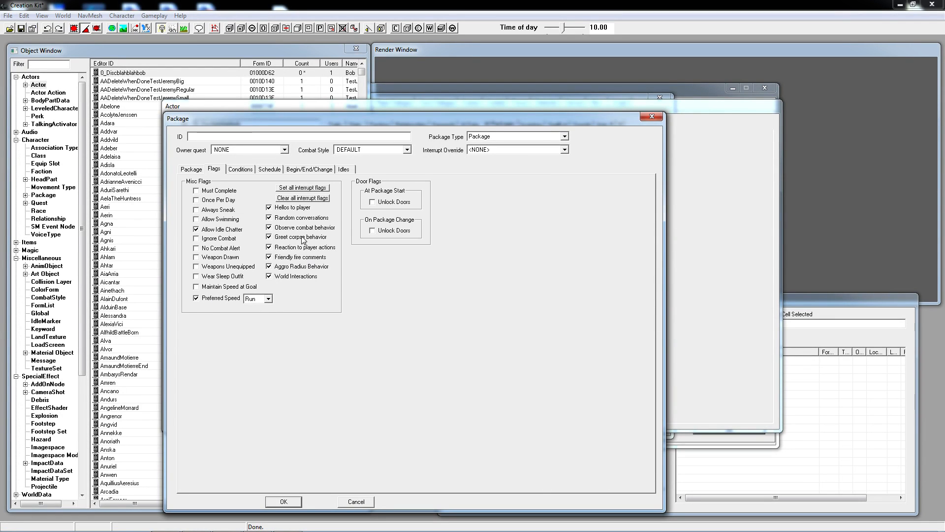
left_click(193, 170)
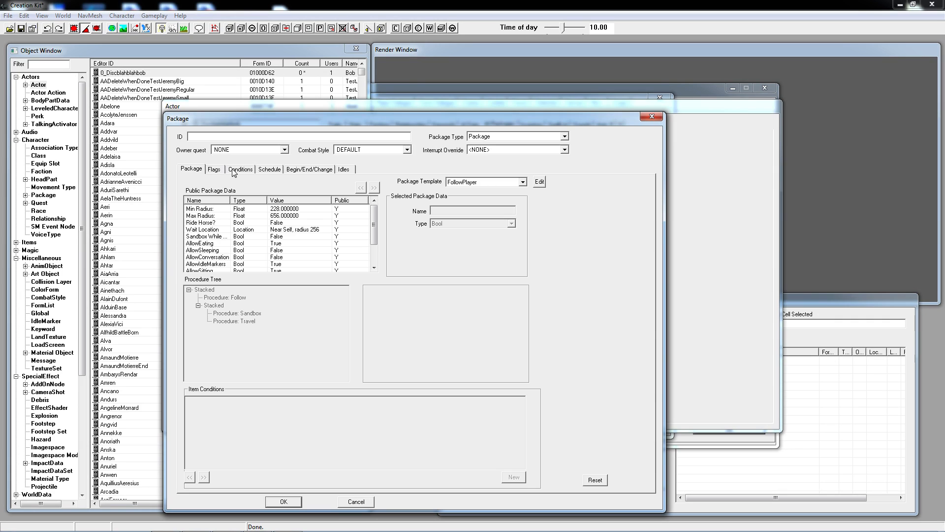
left_click(271, 237)
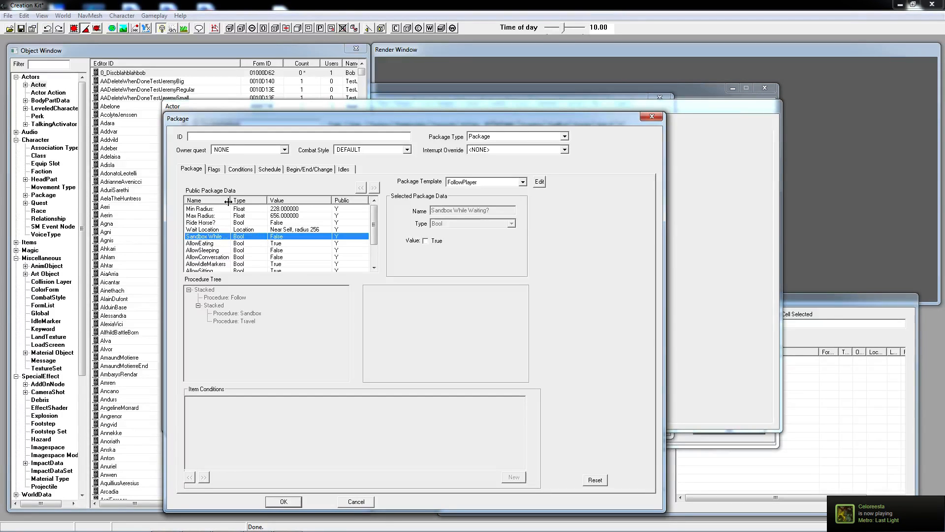
left_click_drag(230, 200, 263, 201)
left_click(241, 244)
left_click(244, 250)
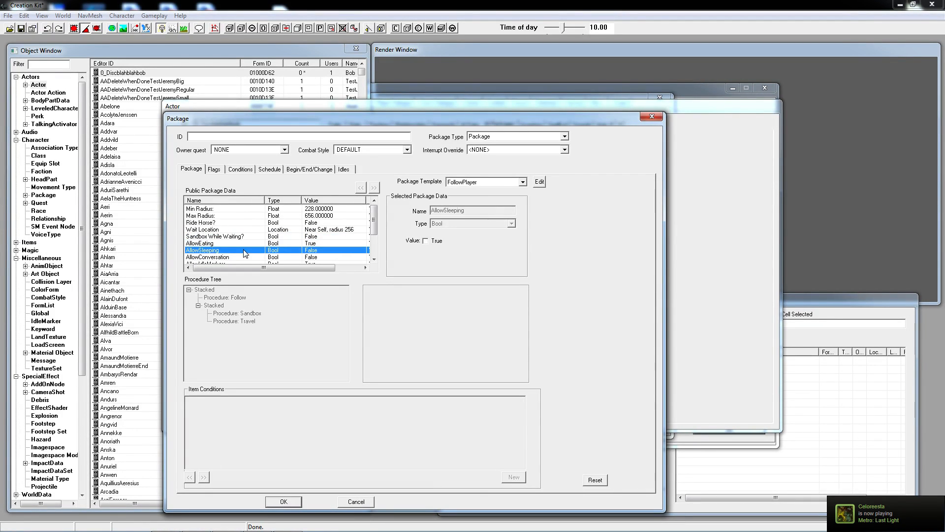
scroll(267, 255, "down", 2)
scroll(311, 232, "up", 2)
Step: Name the package Bob_follow_stage_20
left_click(221, 137)
type("Bo")
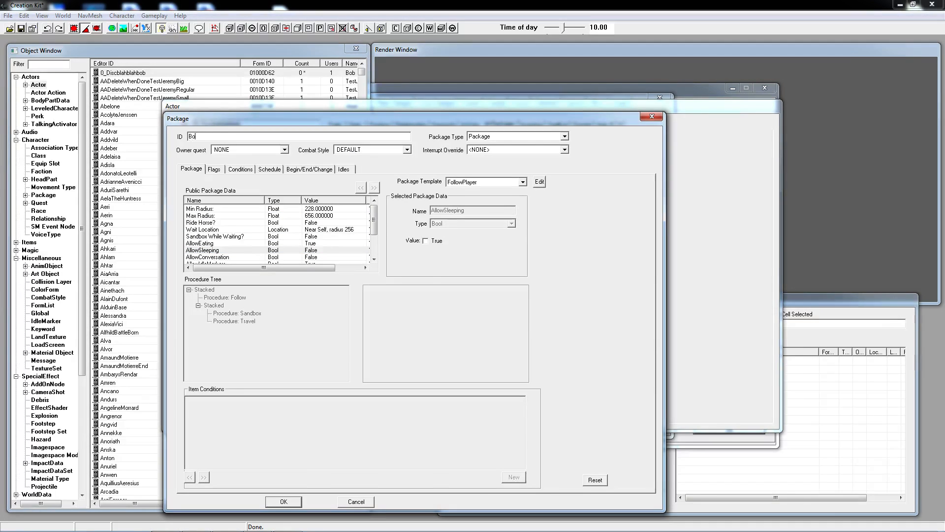
type("b_follow_stage_20")
Step: Add a package condition requiring GetStage of quest 0_bob_followquest to equal 20, and save the package
left_click(249, 169)
right_click(241, 202)
left_click(257, 212)
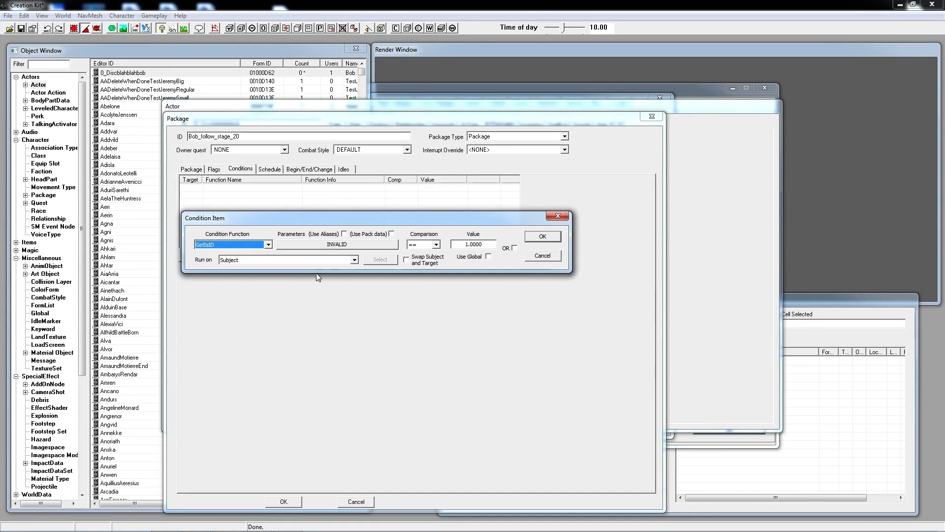
type("GetStage")
left_click(310, 245)
left_click(257, 389)
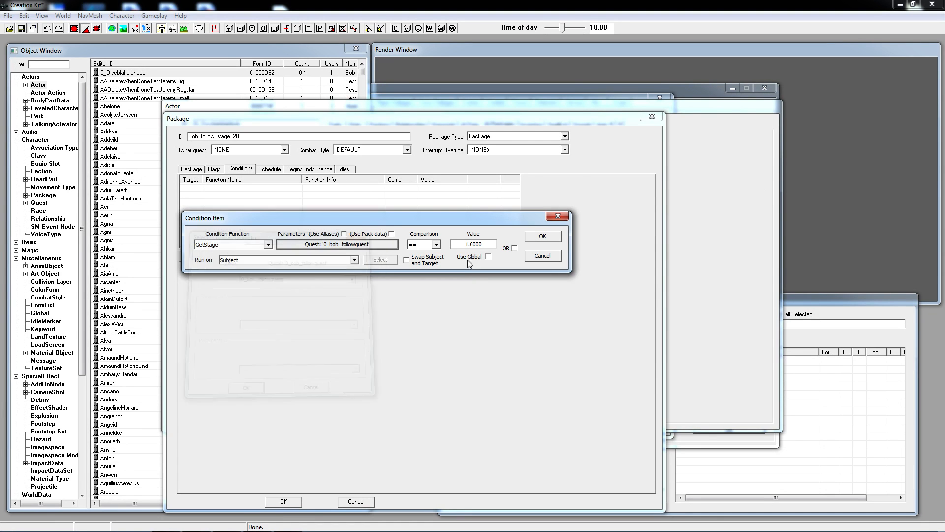
left_click(469, 244)
key("BackSpace")
type("20")
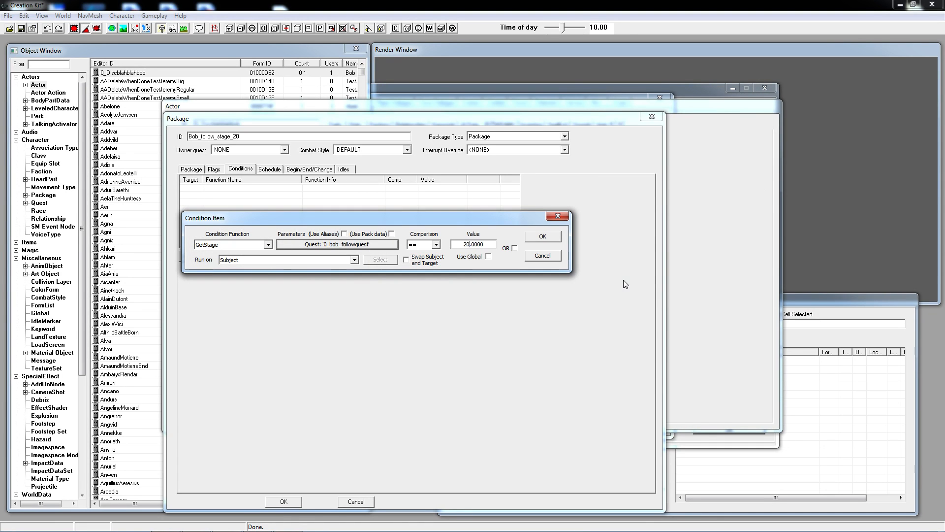
left_click(543, 236)
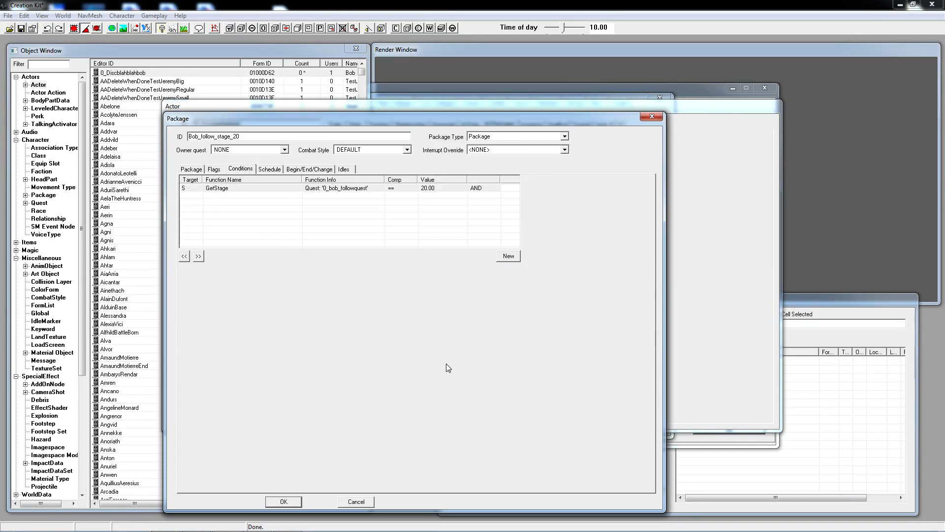
left_click(283, 501)
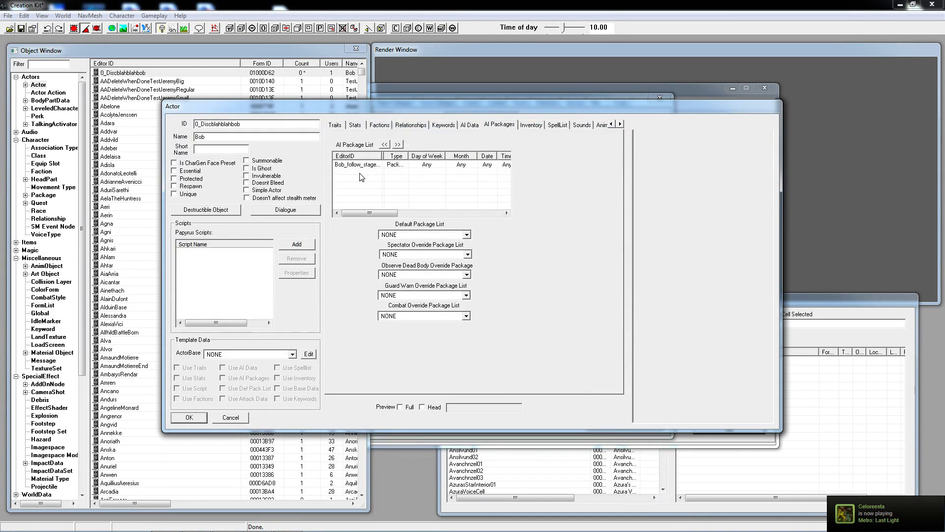
Step: Reopen Bob_follow_stage_20 from the actor's AI package list and check its conditions
double_click(381, 156)
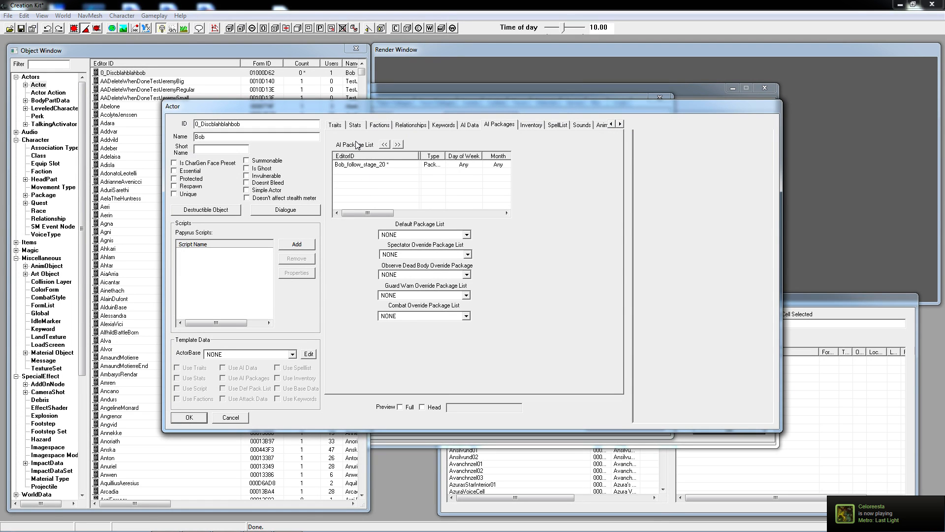
double_click(371, 165)
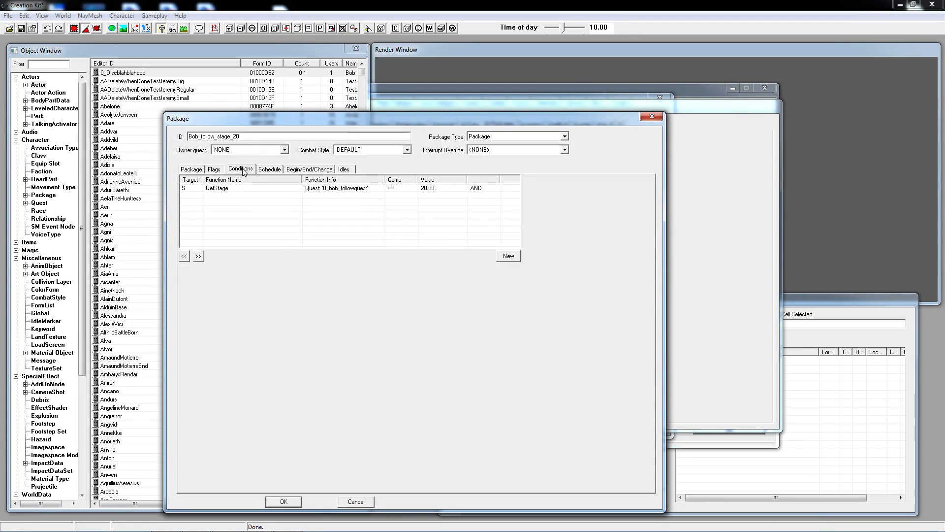
left_click(274, 505)
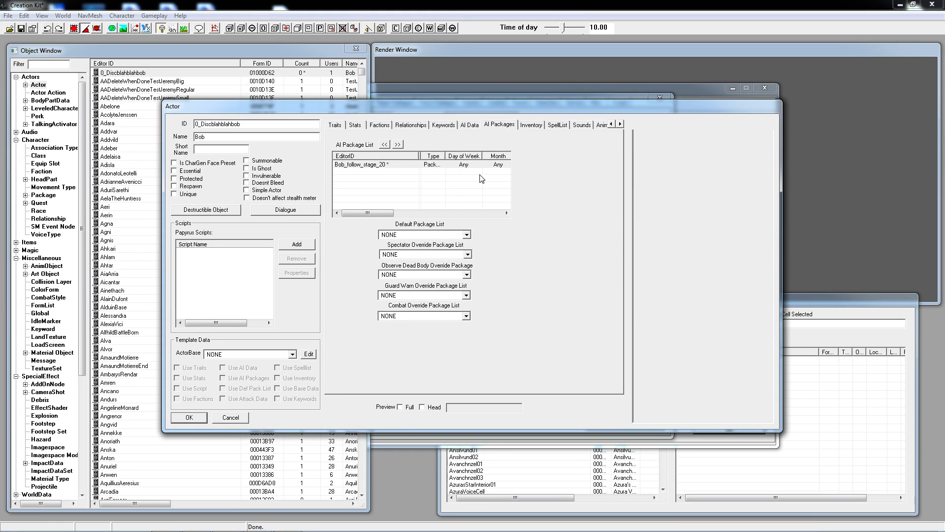
Step: Save the actor and close the open 0_bob_followquestaaaTopic topic
left_click(195, 419)
left_click(500, 262)
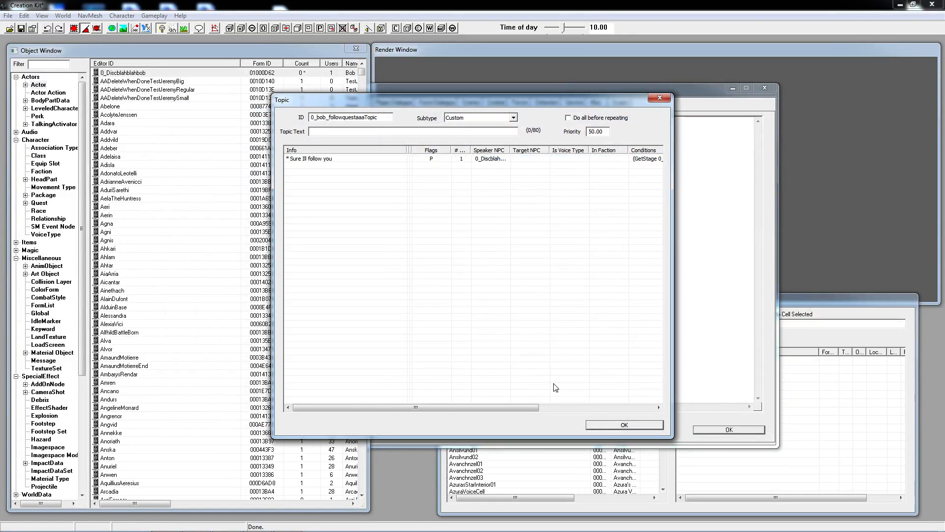
left_click(605, 424)
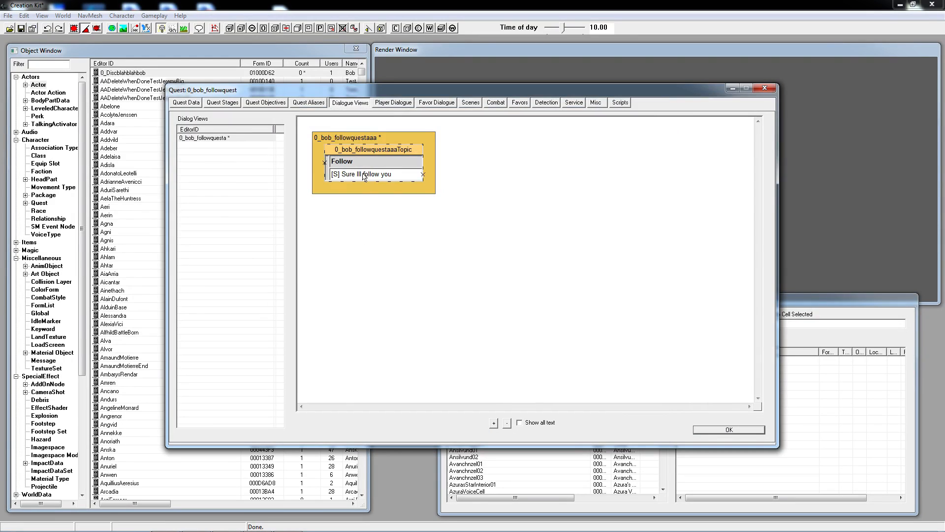
Step: Create a second dialogue branch 0_bob_followquestsdg with starting topic 0_bob_followquestsdgTopic in the quest's dialogue view
right_click(353, 250)
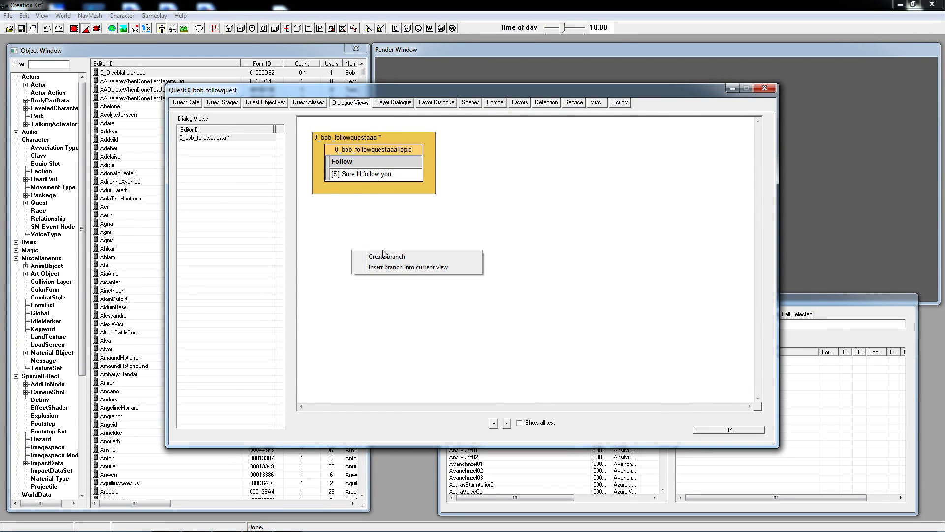
left_click(383, 256)
left_click(239, 121)
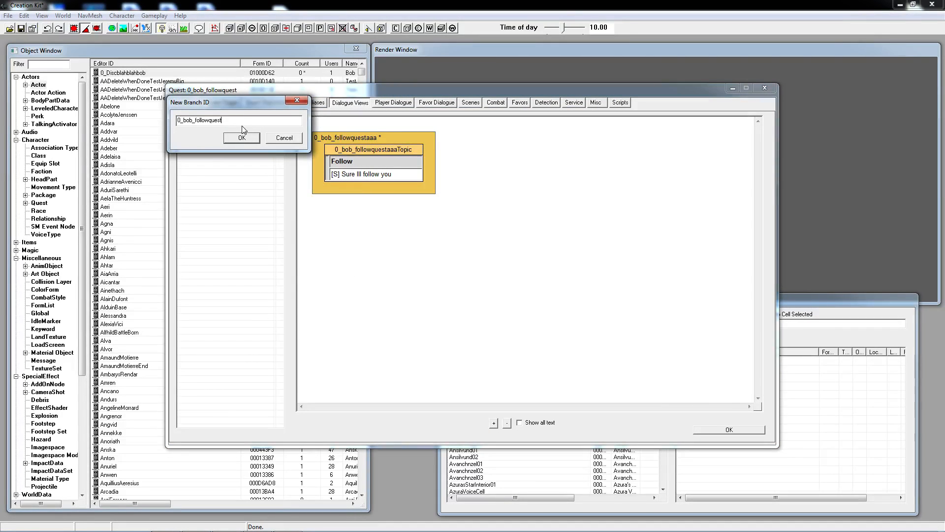
type("sdg")
left_click(245, 139)
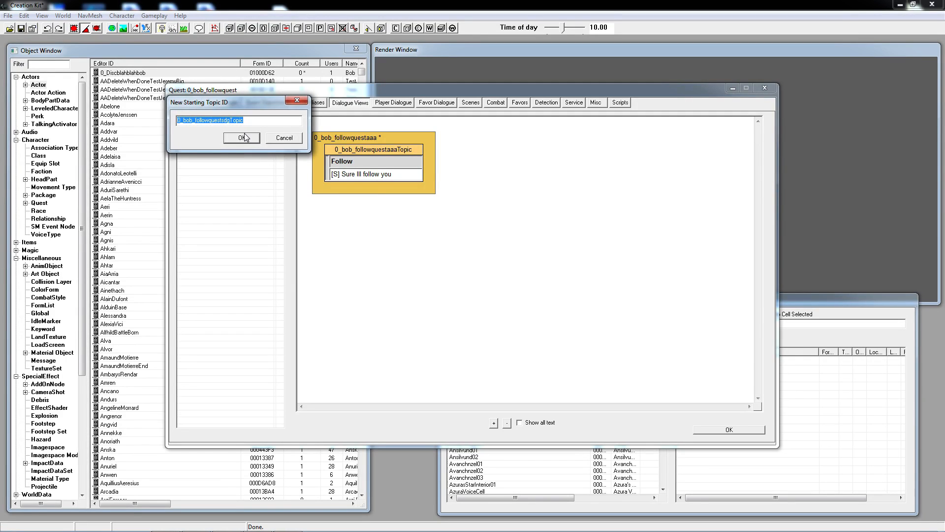
left_click(245, 138)
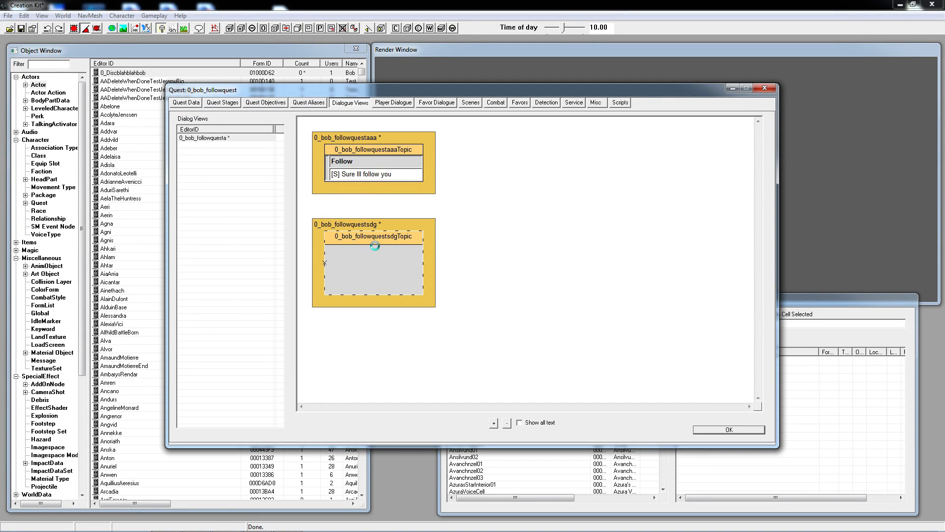
Step: Add a new info to the 0_bob_followquestsdgTopic topic with the response "Ya ill go home", ignoring the spelling suggestion
right_click(354, 178)
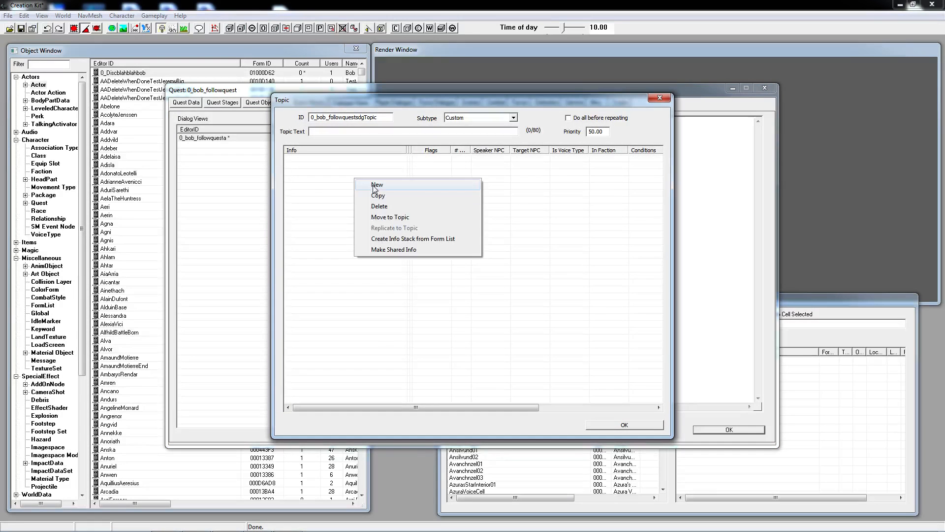
left_click(373, 185)
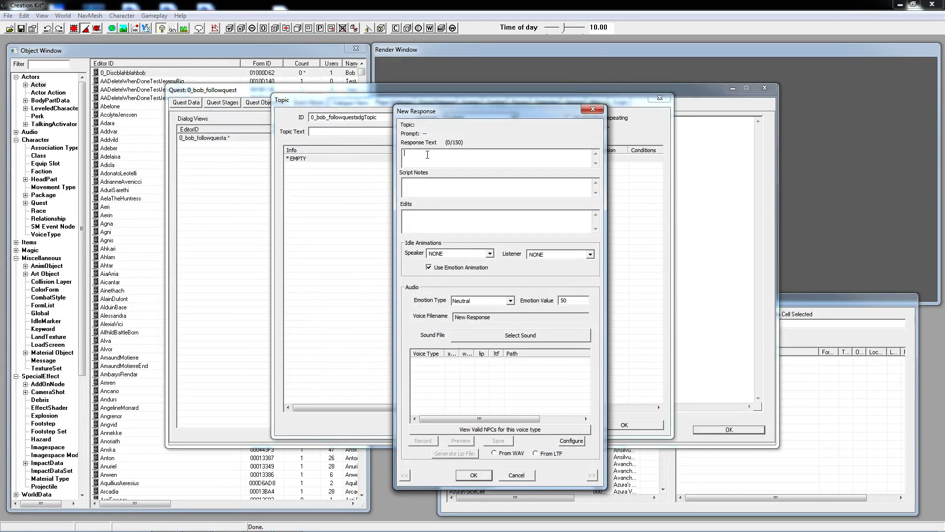
type("Ya")
type(" ill go so")
left_click(511, 299)
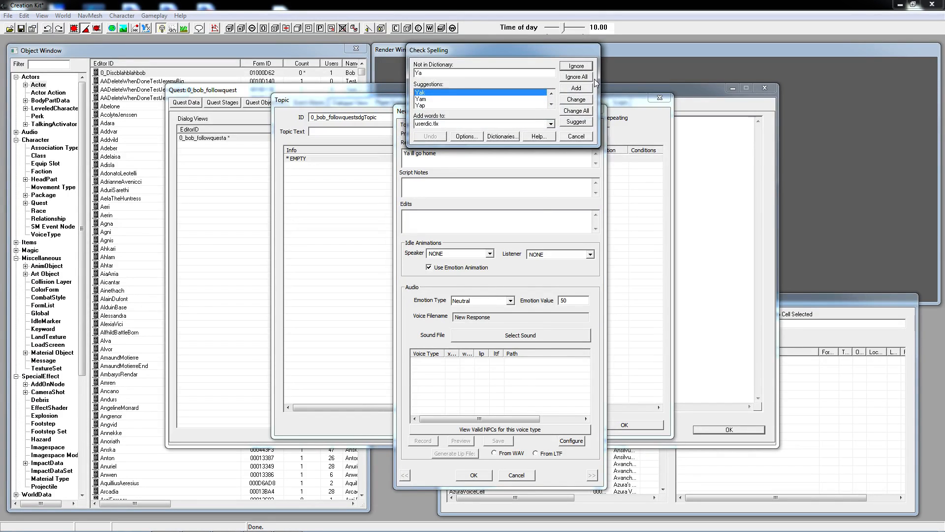
left_click(581, 68)
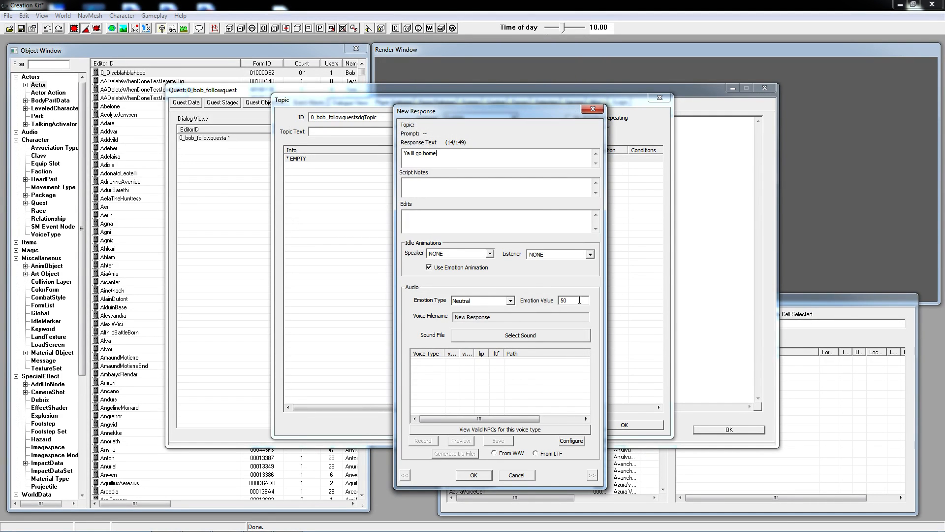
left_click(478, 476)
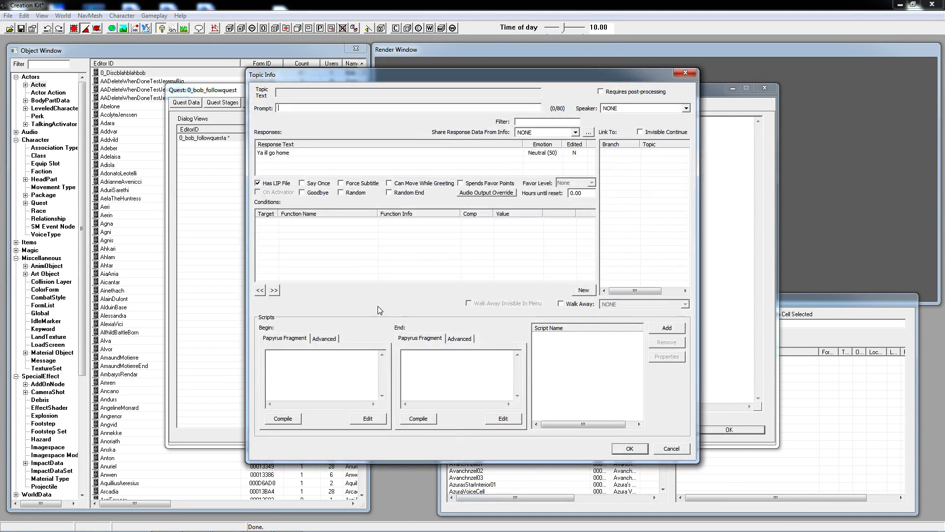
Step: Save the new topic and set the prompt of its "Ya ill go home" info to "Go home"
right_click(326, 240)
left_click(633, 450)
left_click(610, 417)
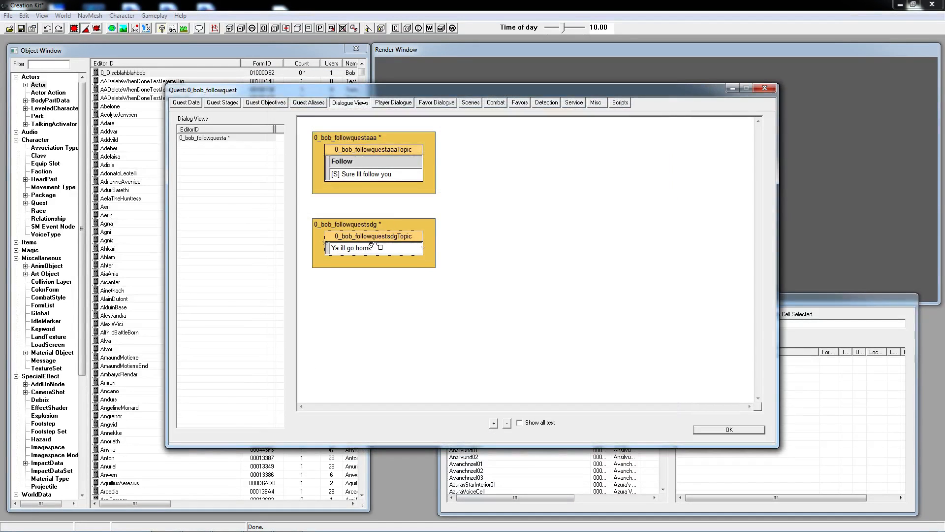
double_click(373, 247)
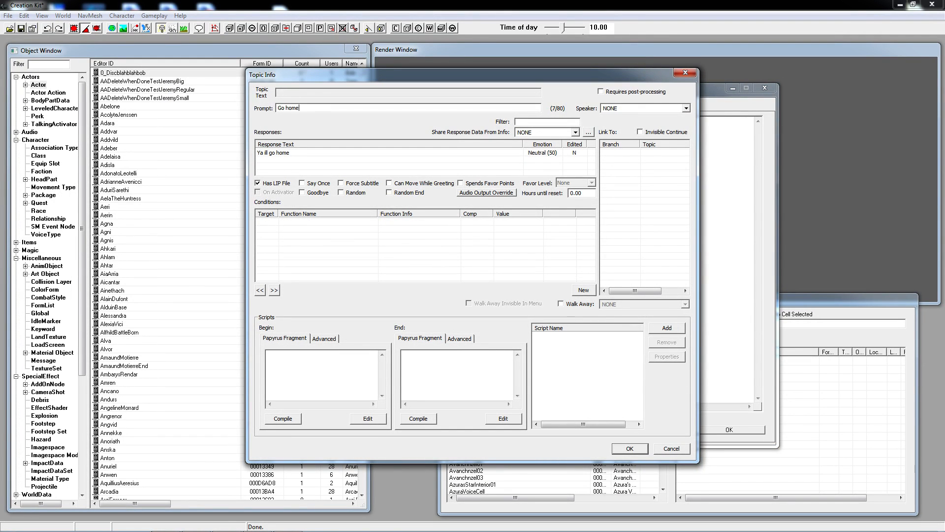
left_click(632, 450)
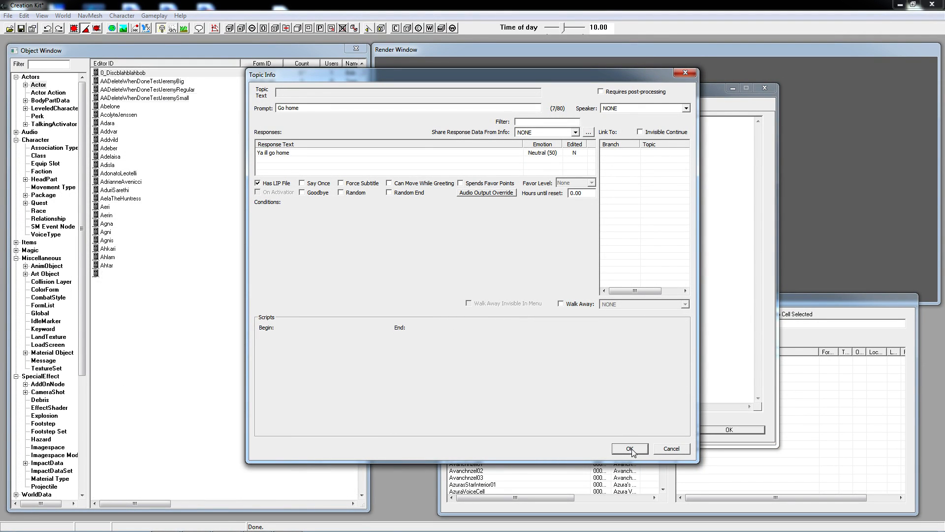
Step: Copy all conditions from the Follow topic info and paste them into the Go home topic info
double_click(368, 175)
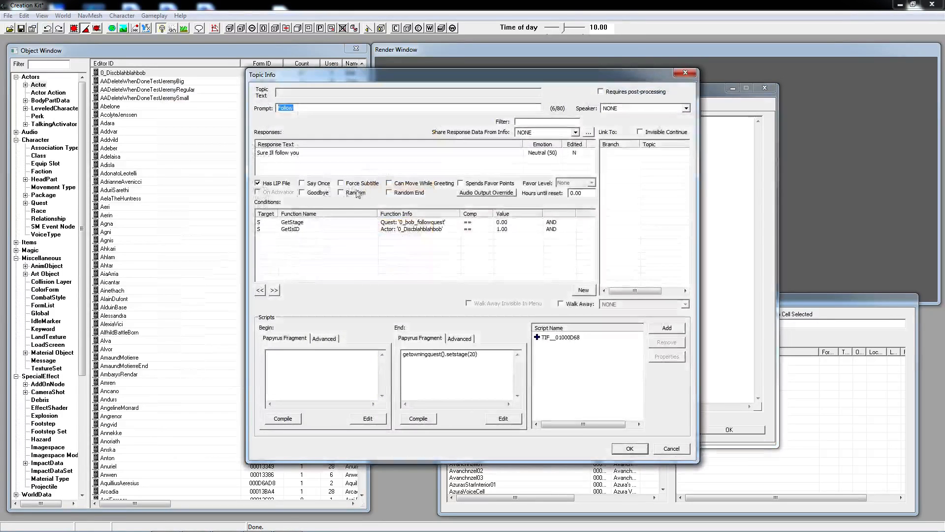
right_click(331, 247)
left_click(375, 304)
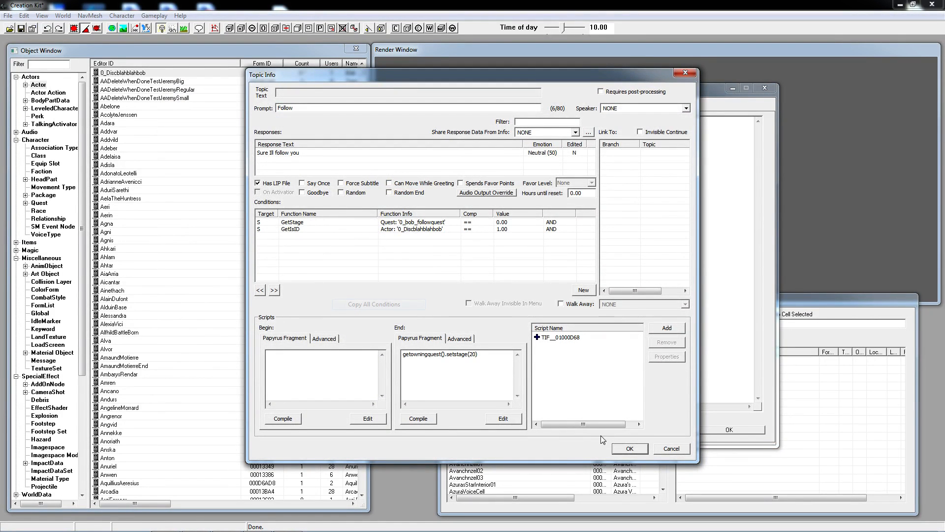
left_click(629, 448)
double_click(389, 268)
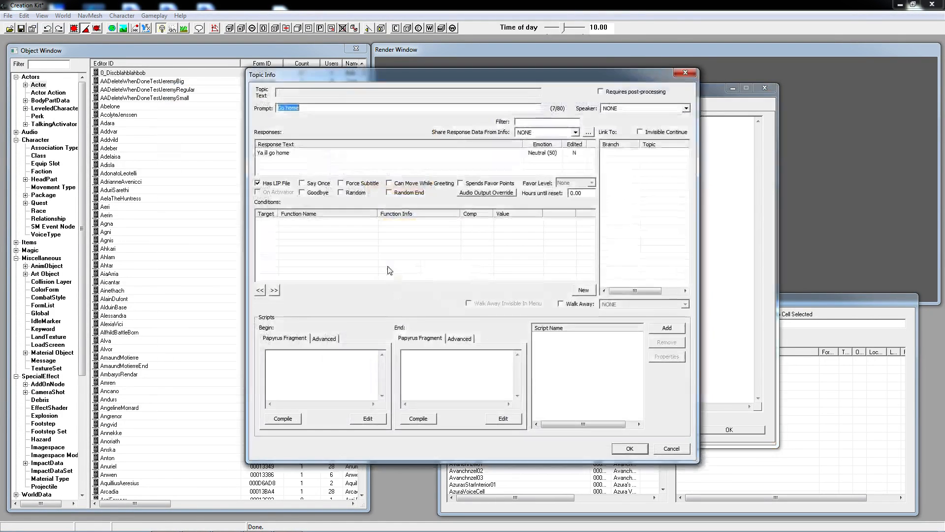
right_click(389, 270)
left_click(428, 333)
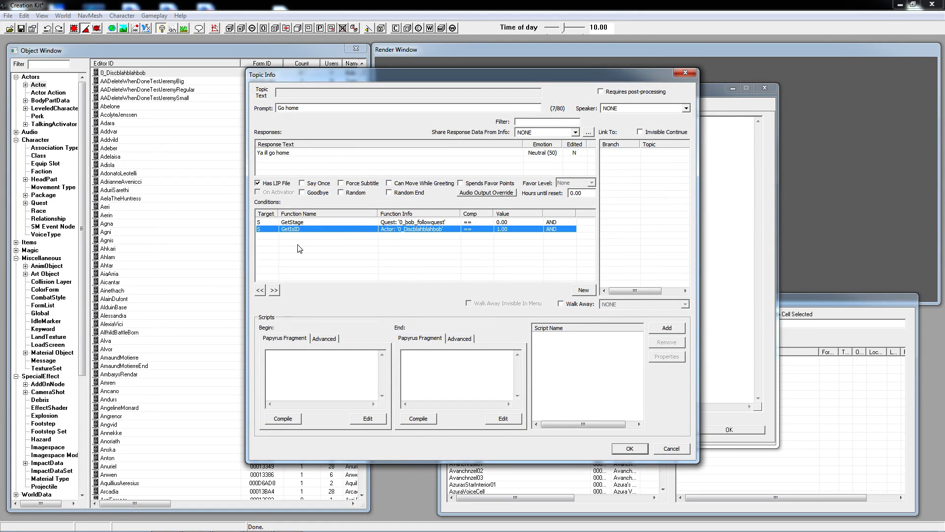
Step: Set the Go home info's GetStage condition value to 20, add the end fragment getowningquest().reset(), and save the info
left_click(310, 222)
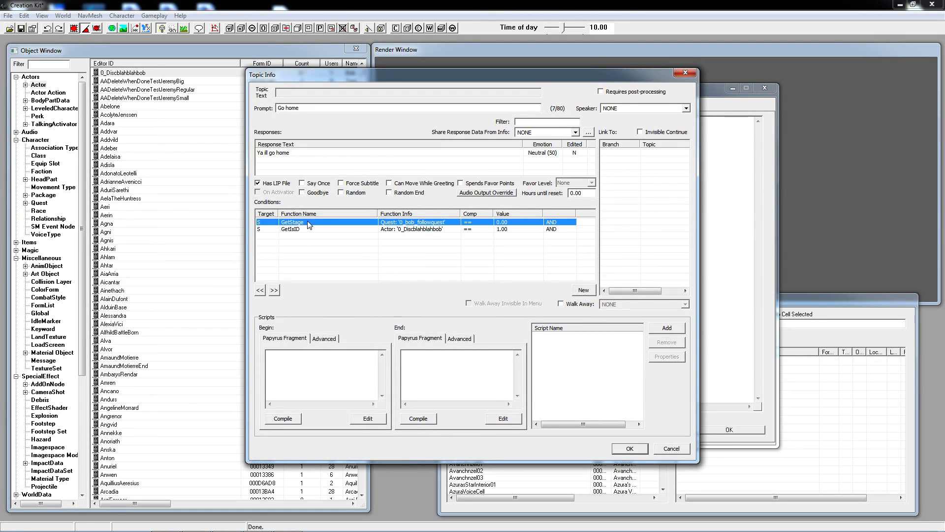
double_click(431, 223)
key("BackSpace")
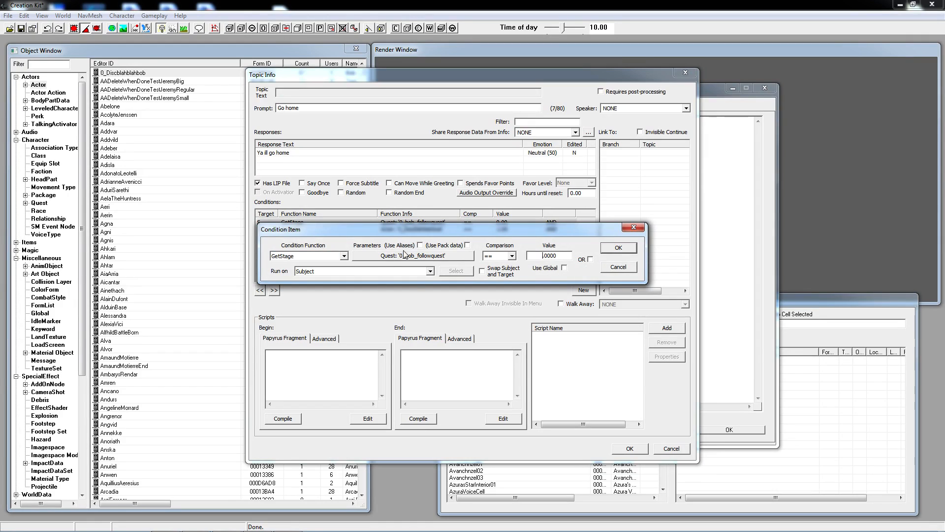
type("20")
left_click(616, 247)
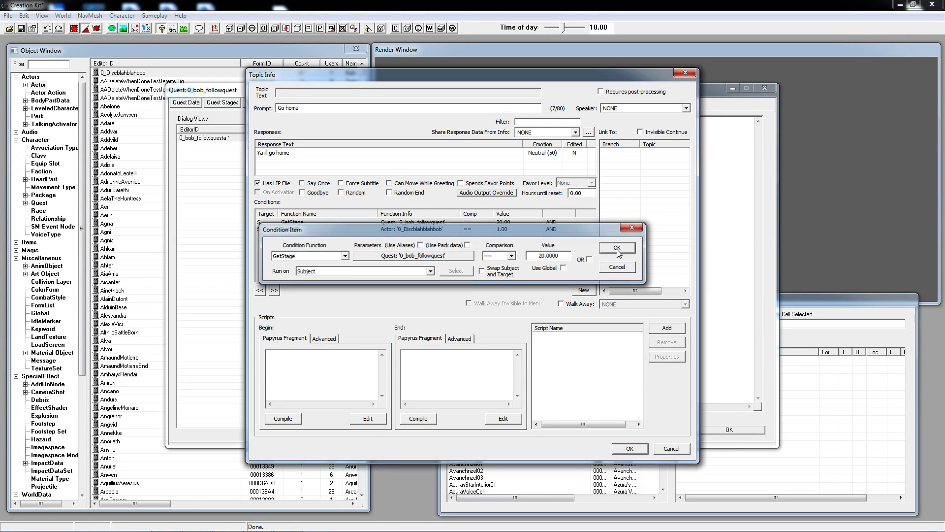
left_click(439, 367)
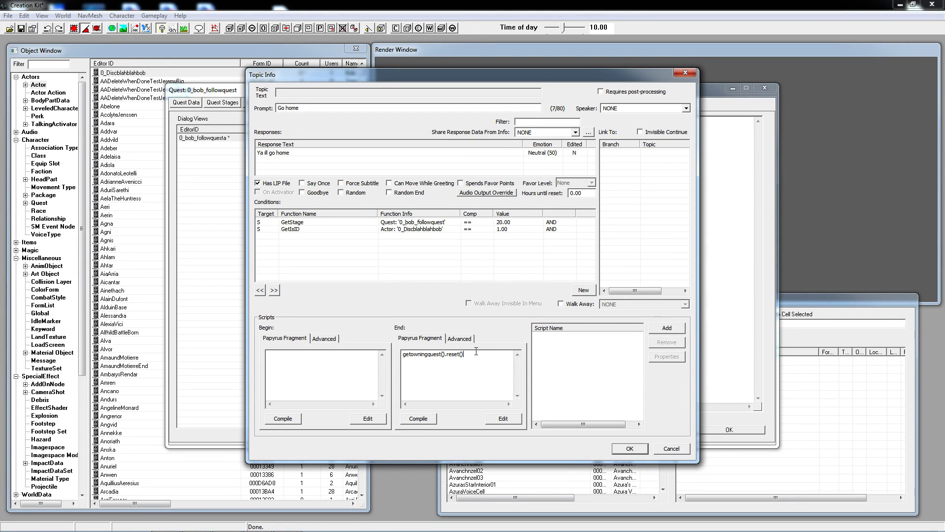
left_click(627, 449)
Step: Mark stage 0 of the quest as the start up stage and check the general quest data
left_click(230, 105)
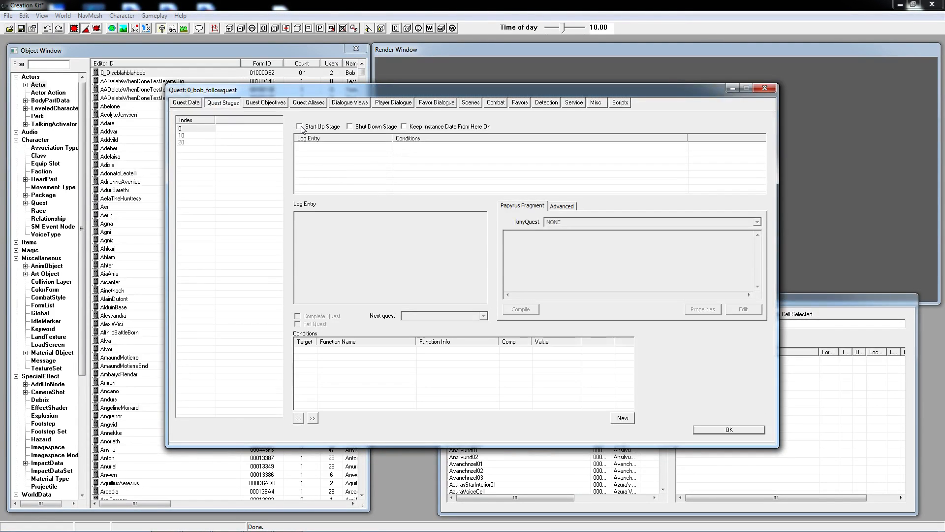
left_click(196, 129)
left_click(301, 126)
left_click(186, 102)
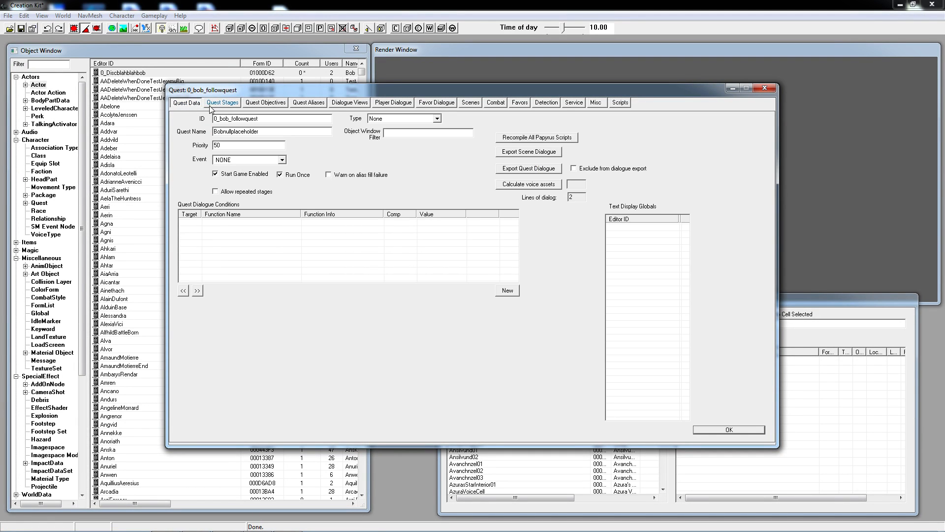
left_click(223, 104)
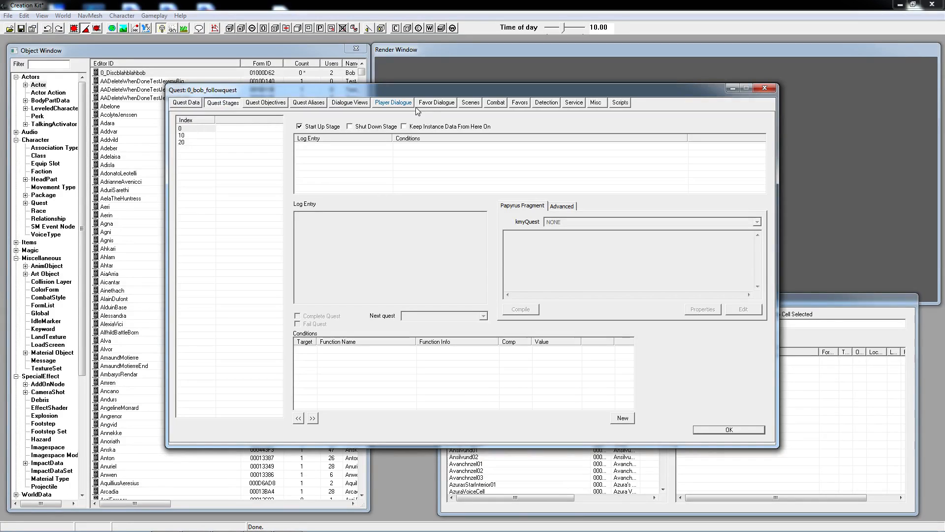
Step: Examine the audio settings and voice file path of the Follow info's "Sure Ill follow you" response
left_click(353, 106)
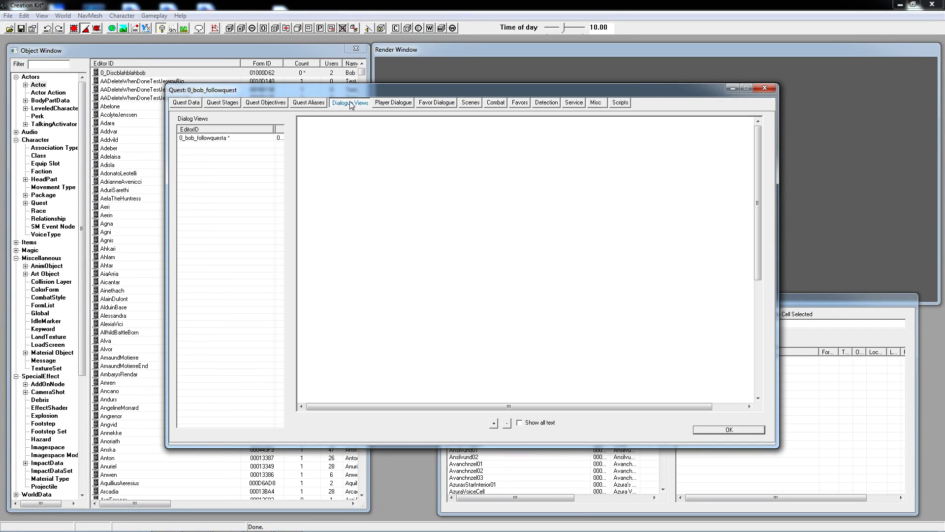
left_click(233, 138)
double_click(371, 174)
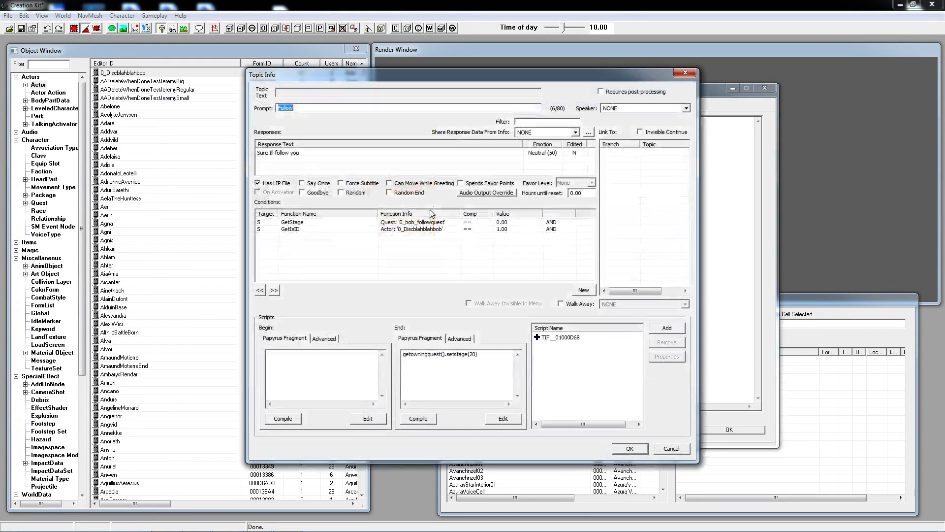
left_click(296, 154)
double_click(295, 154)
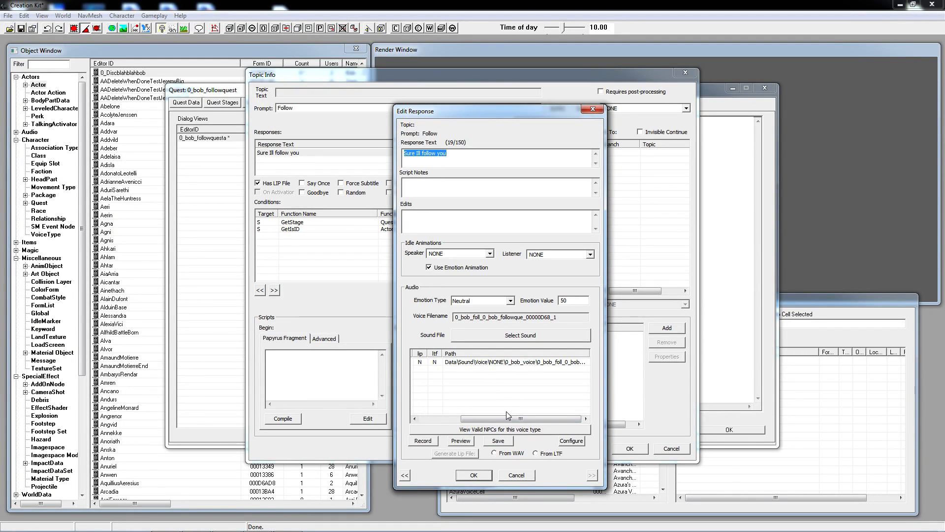
left_click(473, 473)
left_click(626, 446)
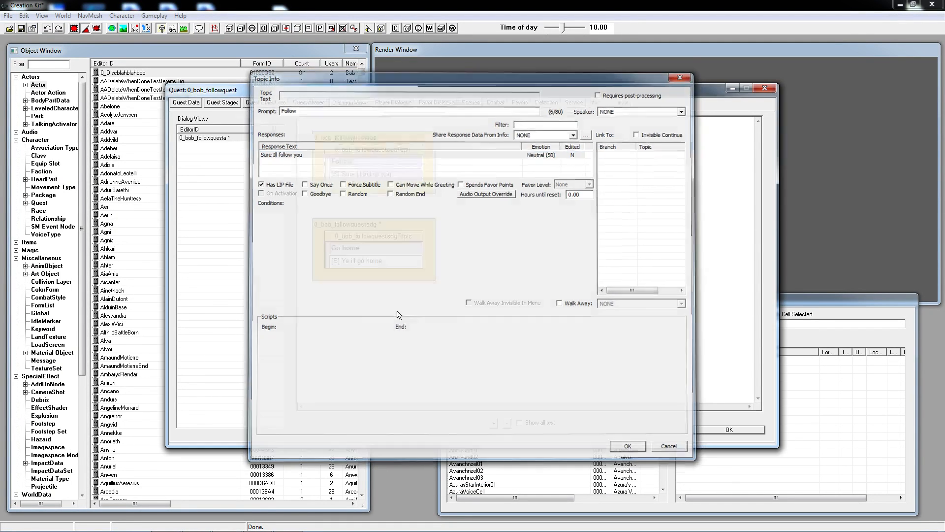
Step: Close the quest and save the plugin as Bobfollower in the Skyrim Data folder
left_click(729, 429)
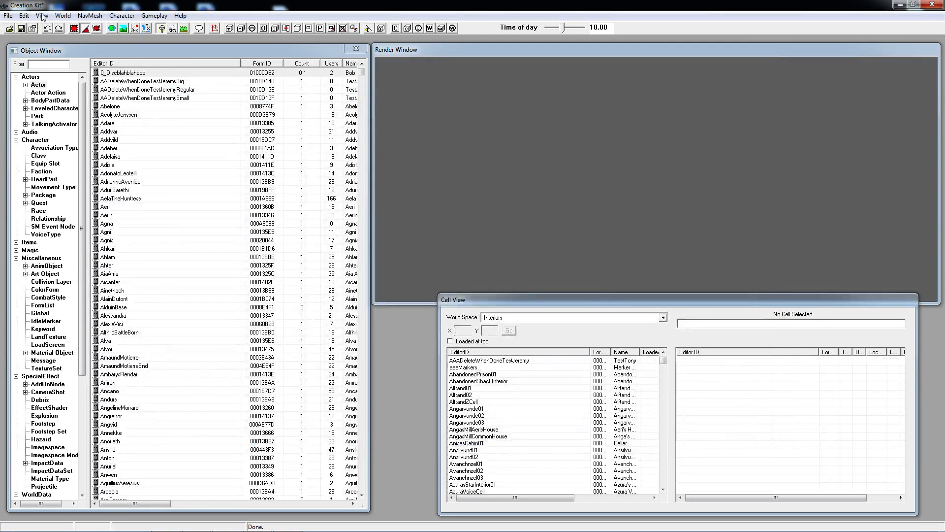
left_click(7, 16)
left_click(23, 39)
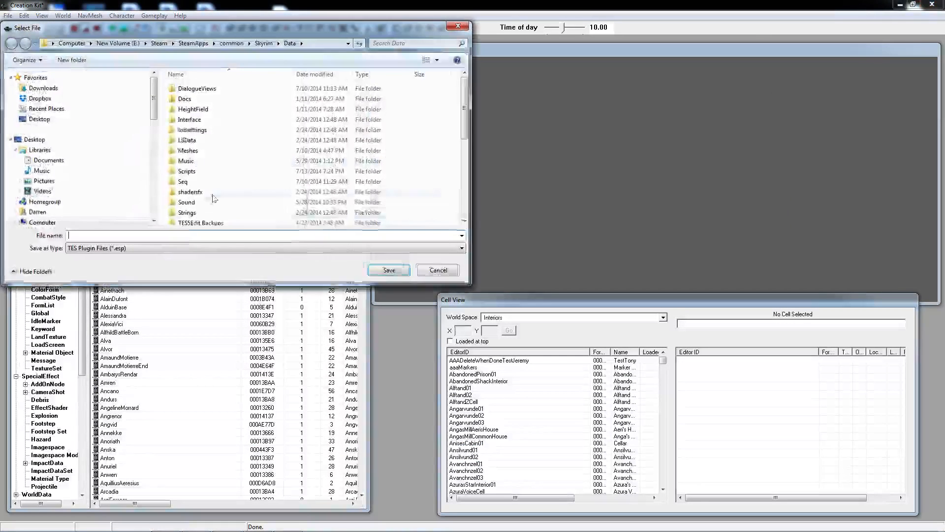
type("Bobfoo")
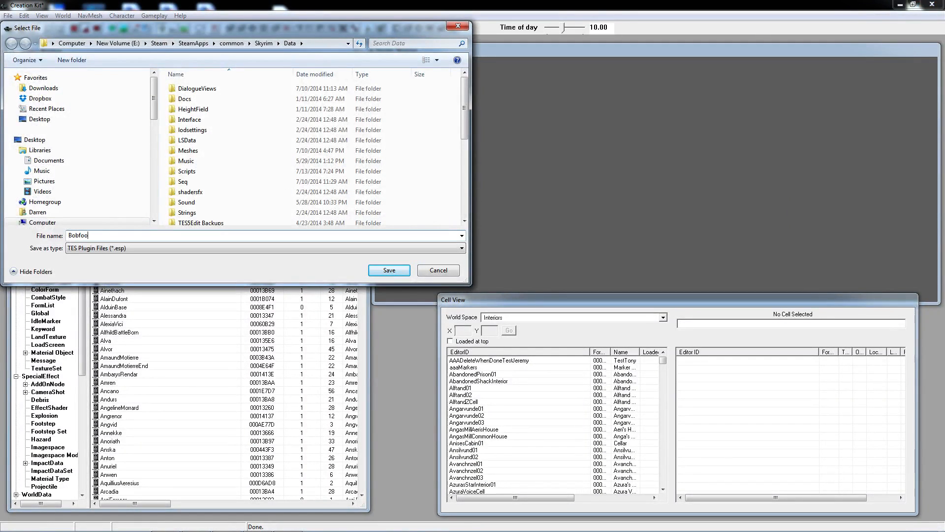
type("follo")
key("BackSpace")
type("llow")
left_click(390, 269)
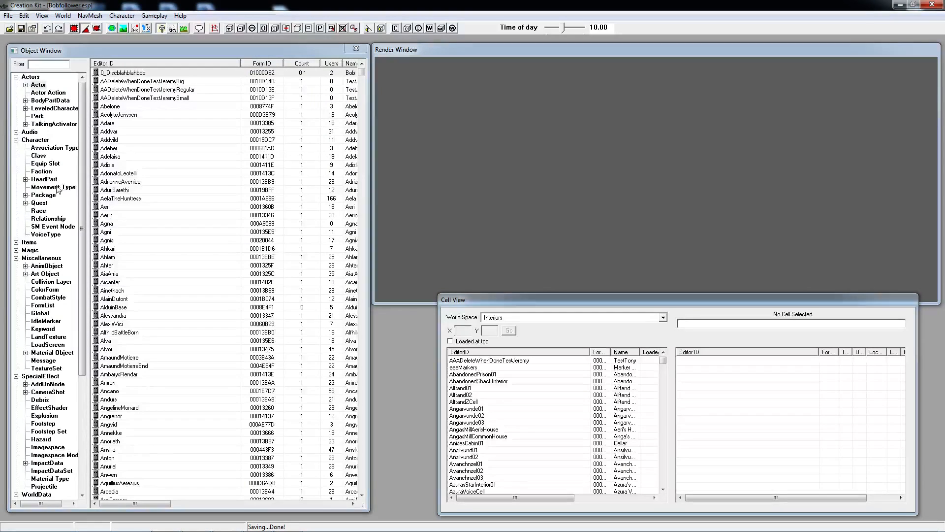
Step: Reopen the 0_bob_followquest quest and record and save a voice clip for the Follow info's "Sure Ill follow you" response
left_click(43, 203)
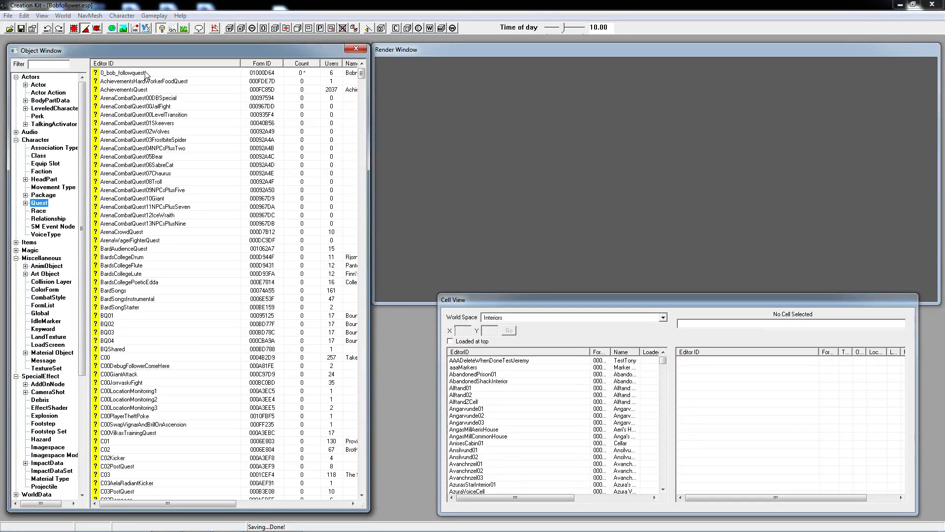
double_click(128, 73)
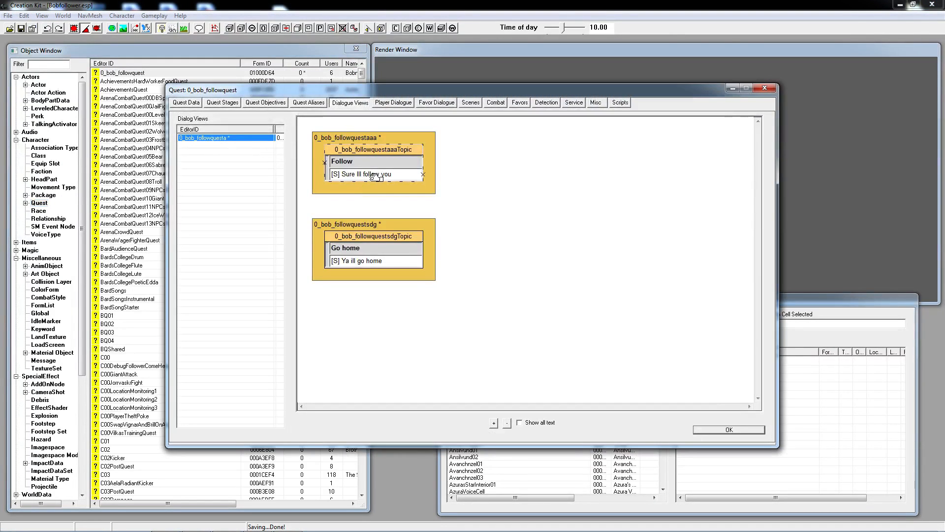
double_click(375, 175)
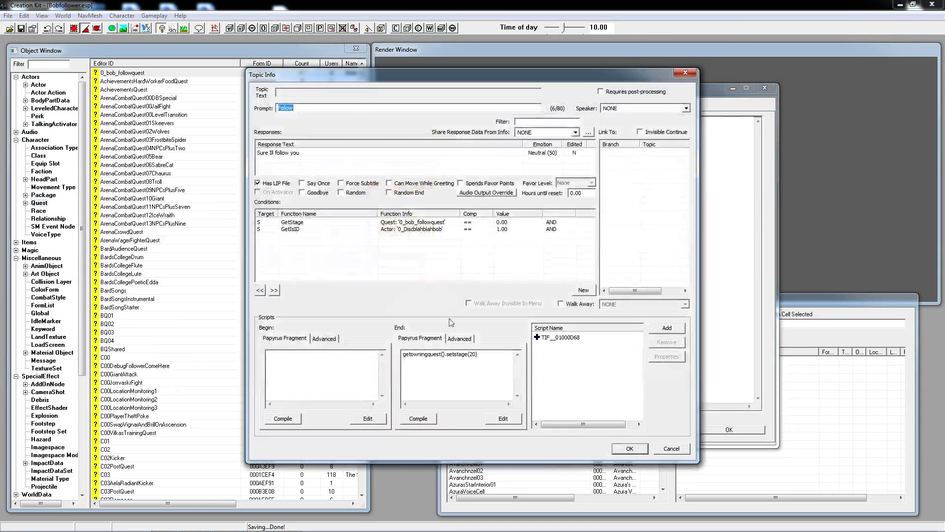
double_click(384, 154)
left_click(423, 440)
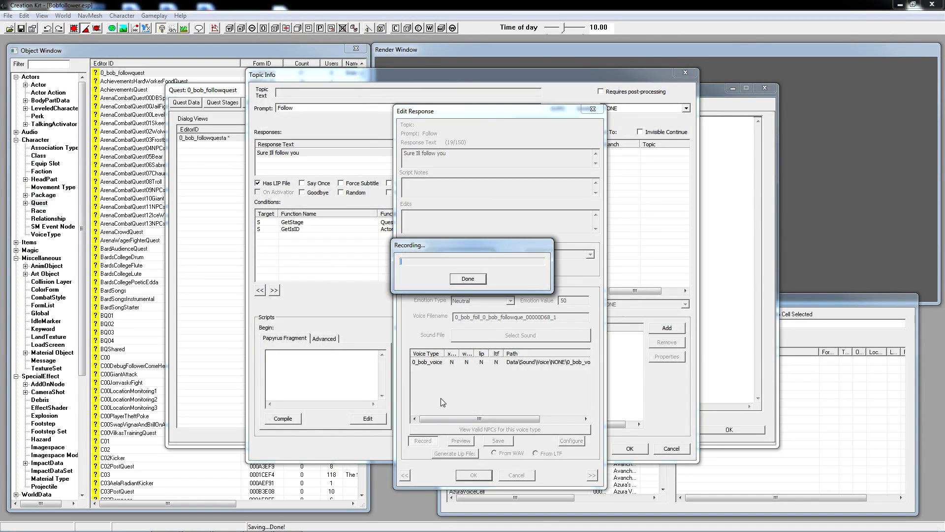
left_click(468, 279)
left_click(498, 440)
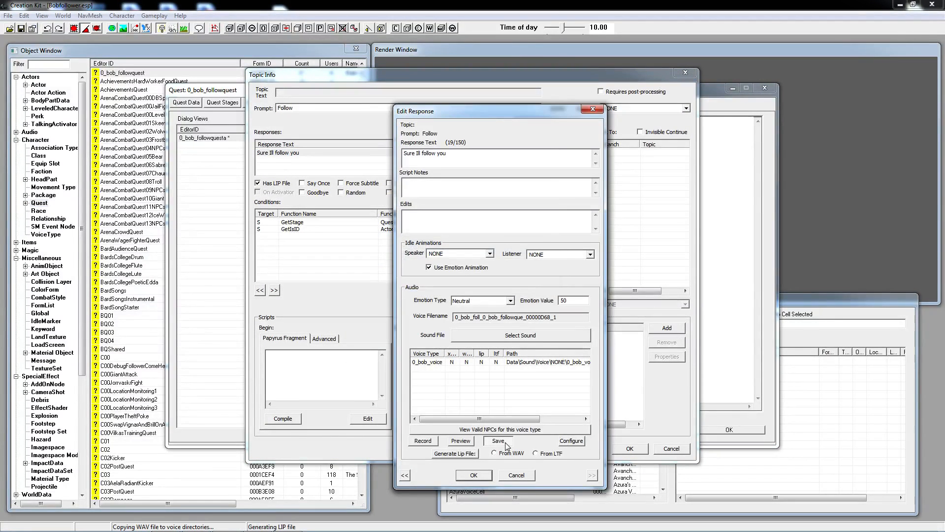
left_click(473, 475)
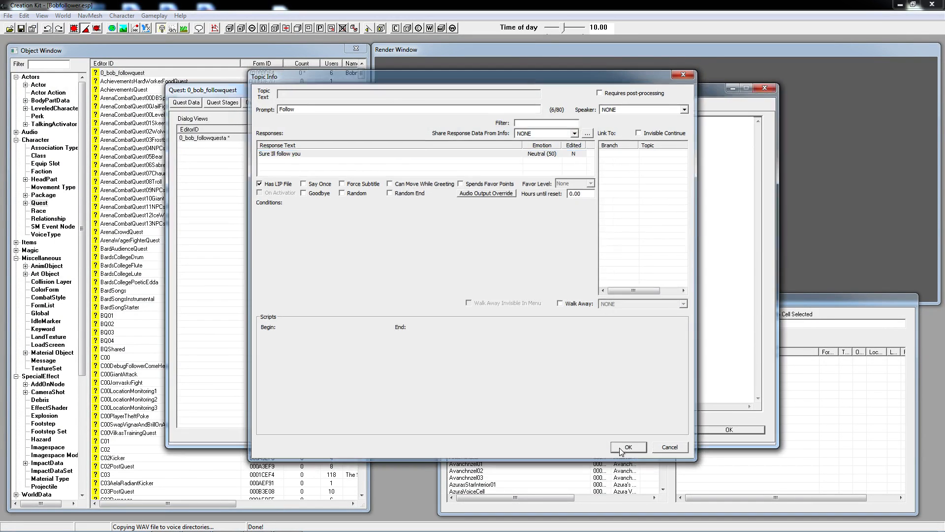
left_click(629, 448)
Step: Record and save a voice clip for the Go home info's "Ya ill go home" response
double_click(368, 259)
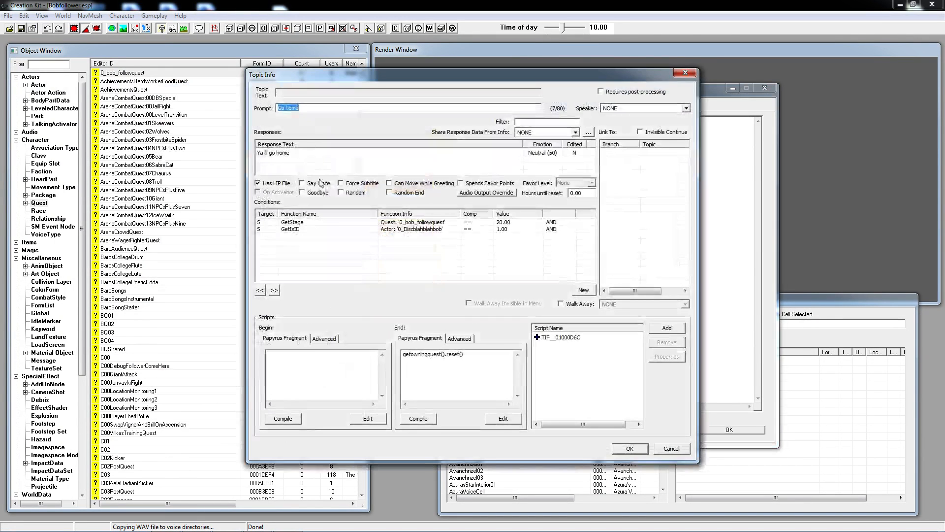
double_click(315, 155)
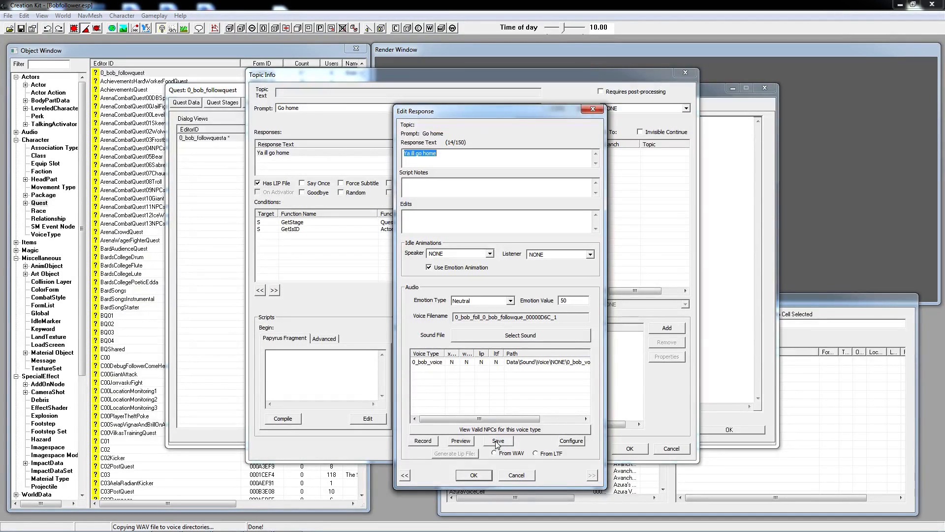
left_click(424, 442)
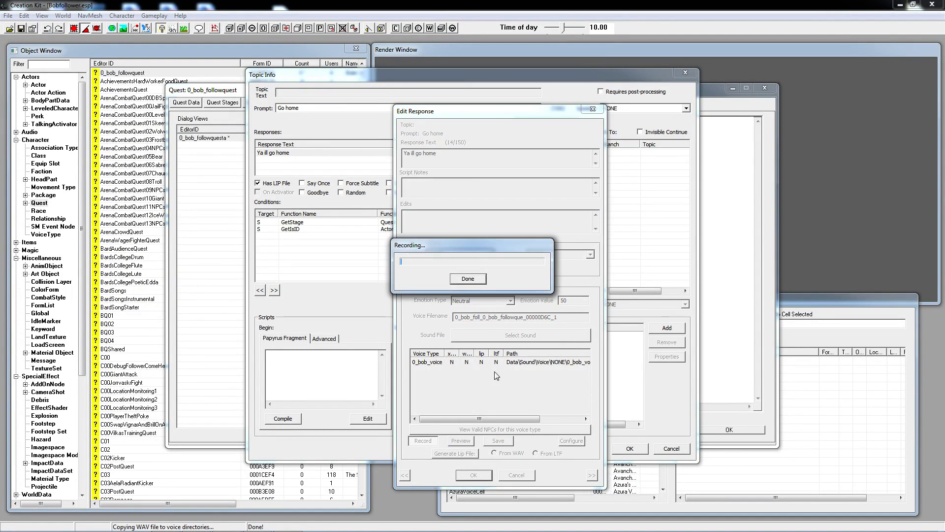
left_click(474, 280)
left_click(497, 441)
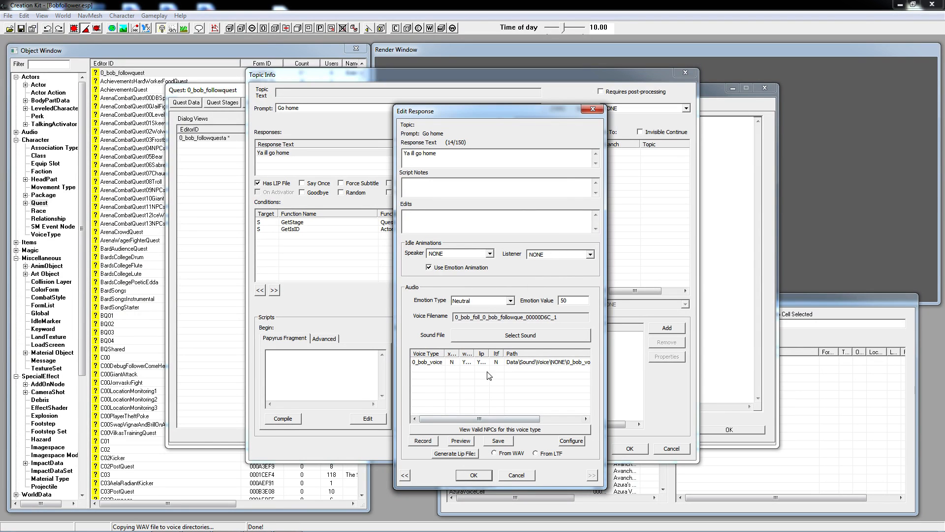
Step: Set the 0_bob_voice lip file source to the WAV and confirm the response and the Go home info
left_click(464, 363)
left_click(500, 453)
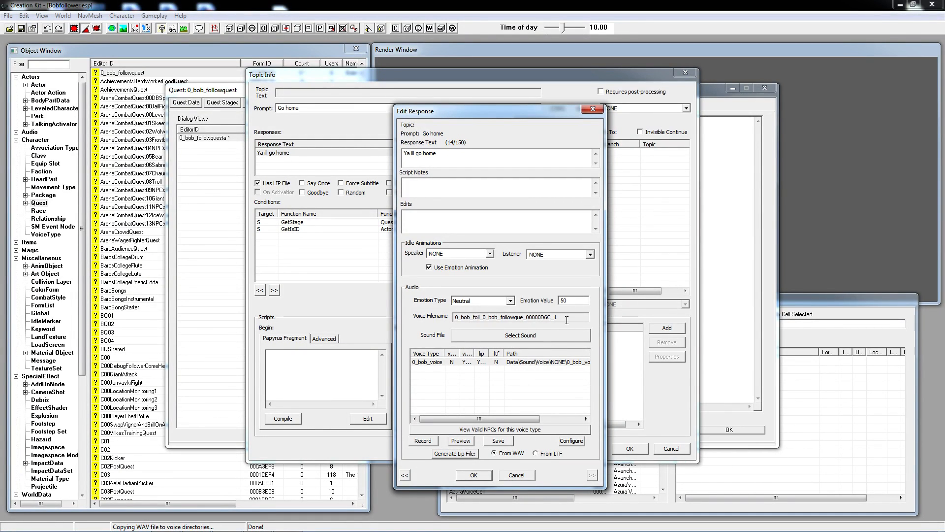
left_click_drag(566, 320, 439, 311)
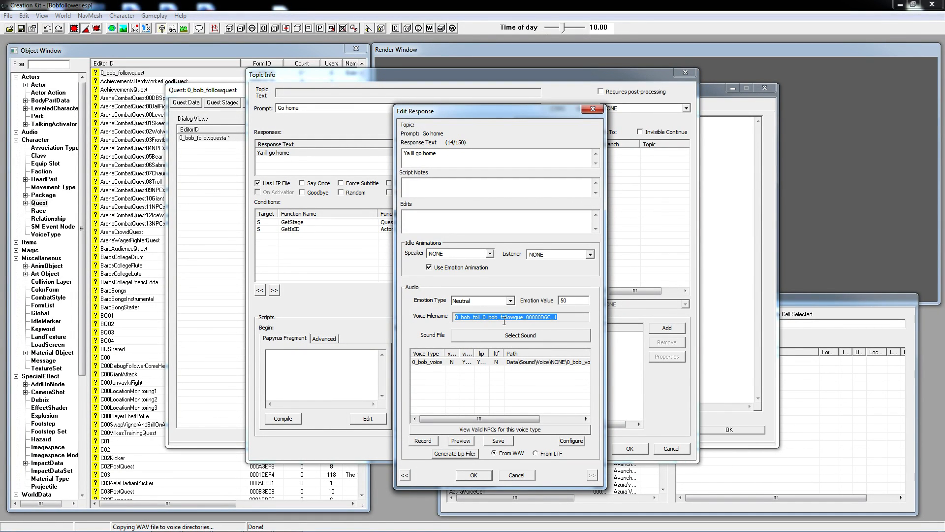
left_click(474, 475)
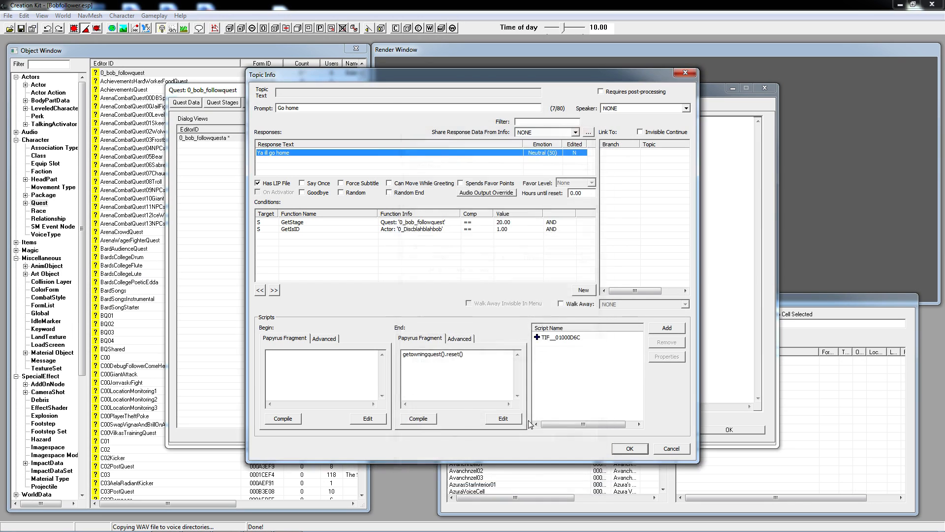
left_click(627, 448)
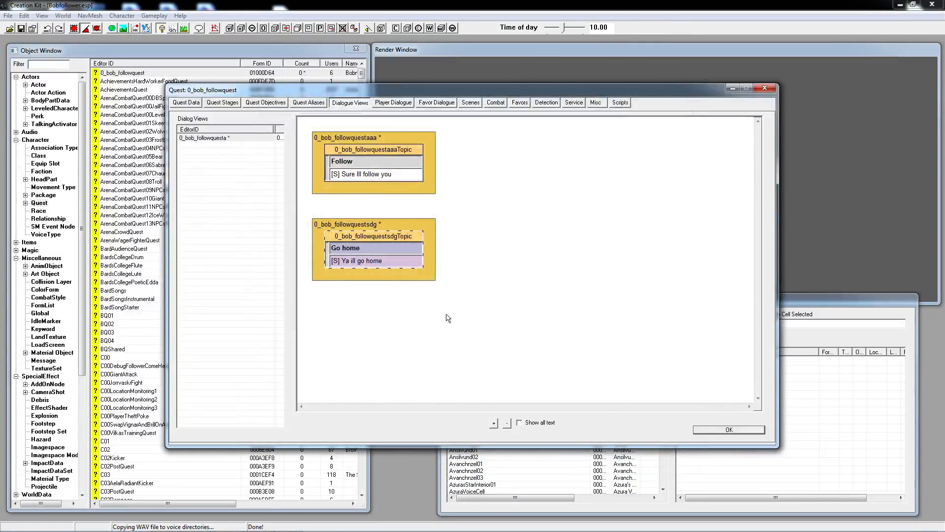
left_click(492, 252)
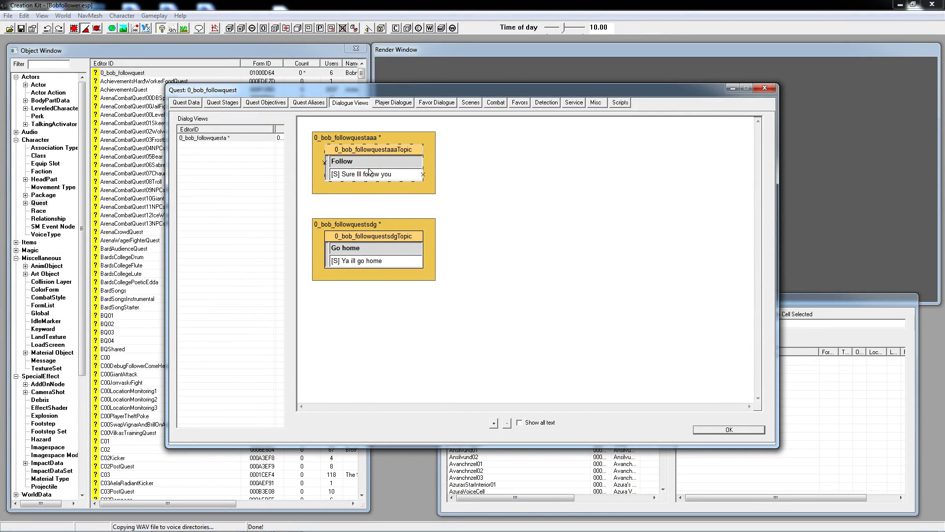
left_click(372, 265)
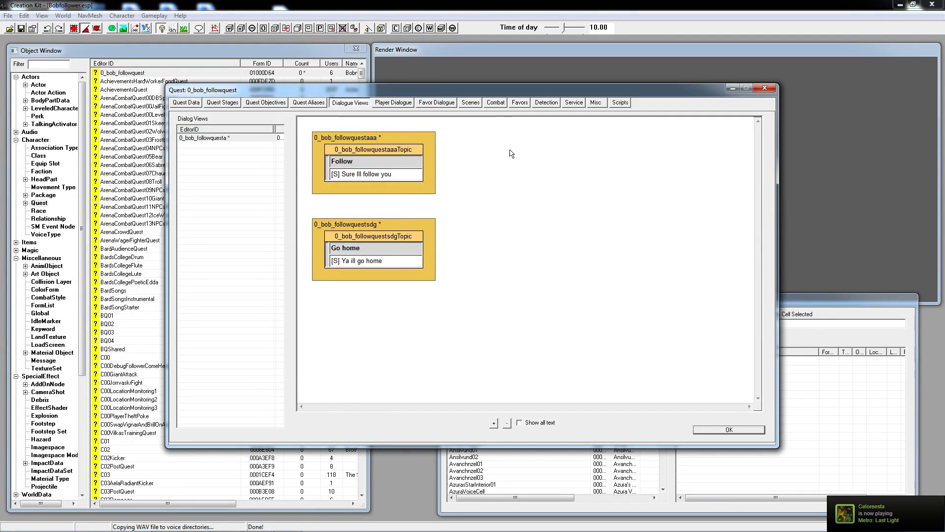
Step: Add a miscellaneous topic of type Hello to the quest with the ID 0_bob_followquesthello
left_click(597, 102)
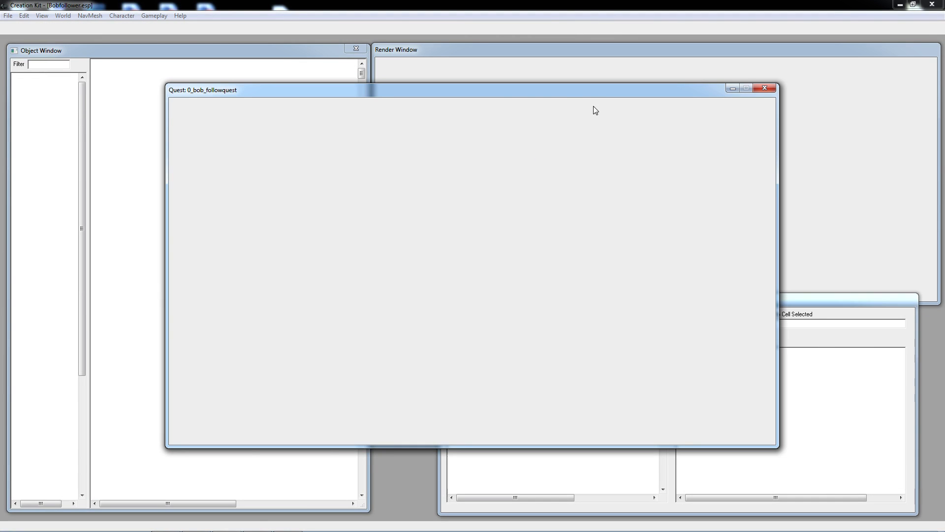
right_click(301, 157)
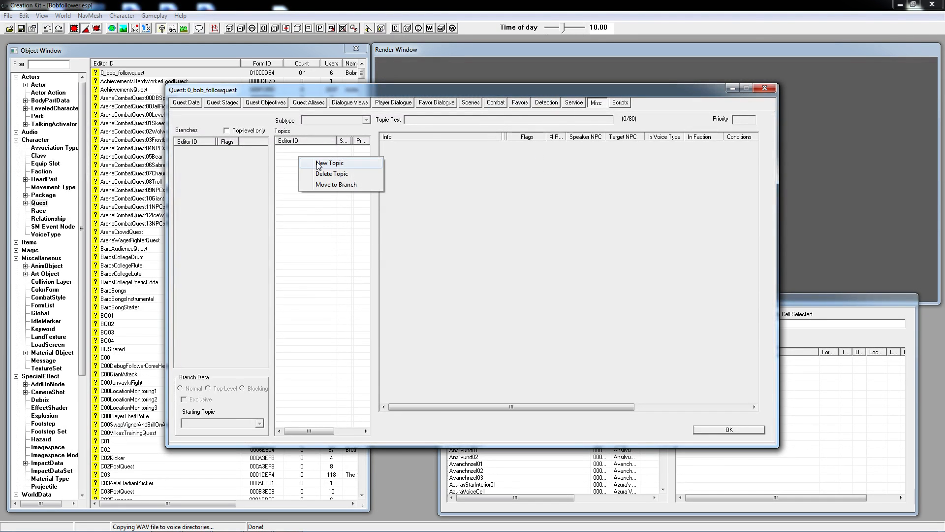
left_click(329, 163)
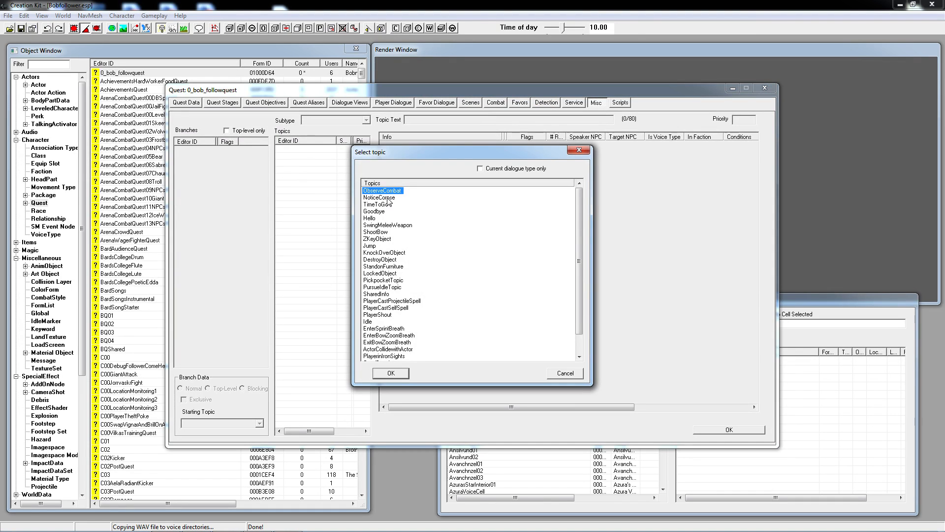
double_click(370, 220)
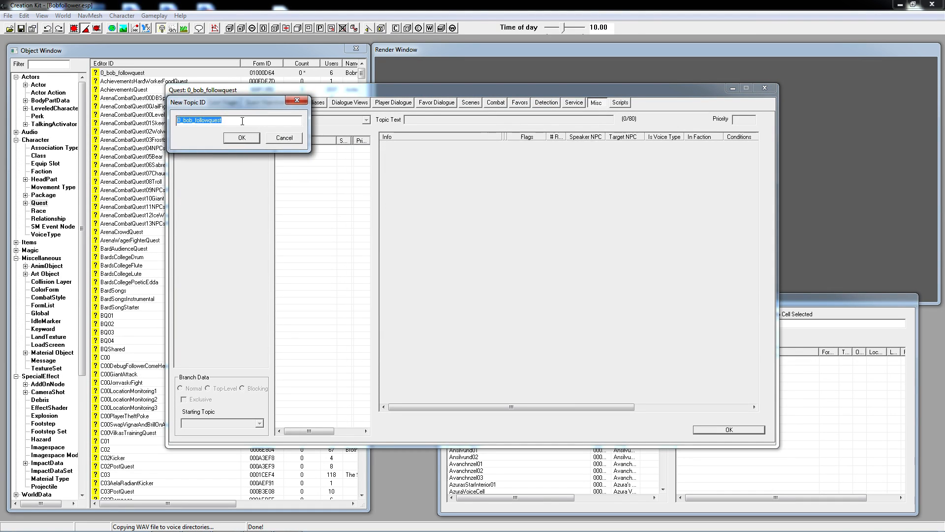
left_click(242, 121)
type("hello")
key("Return")
Step: Create a new info in the Hello topic with the response text "Hello"
right_click(450, 173)
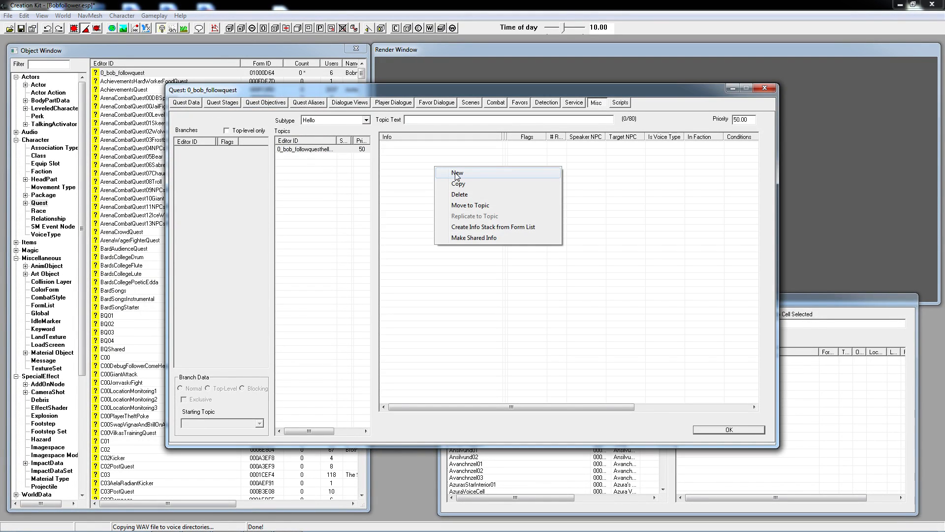
left_click(456, 174)
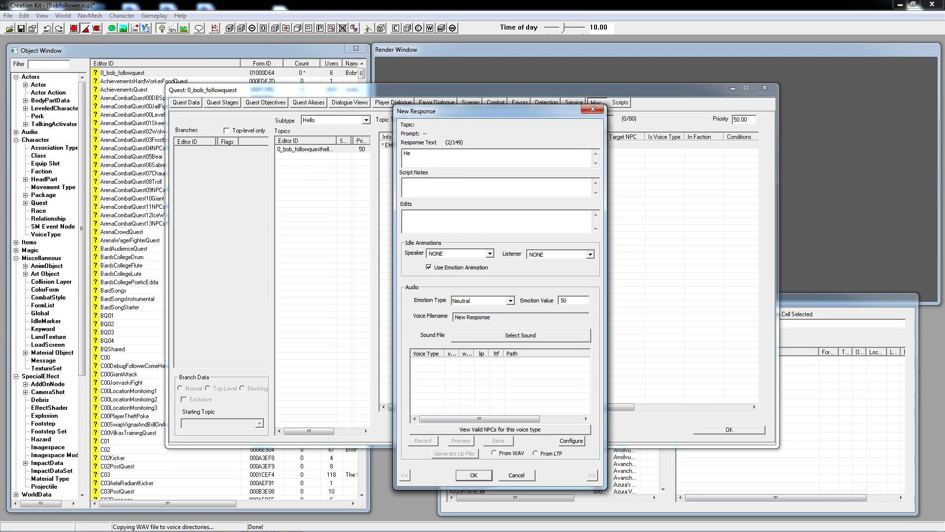
left_click(483, 474)
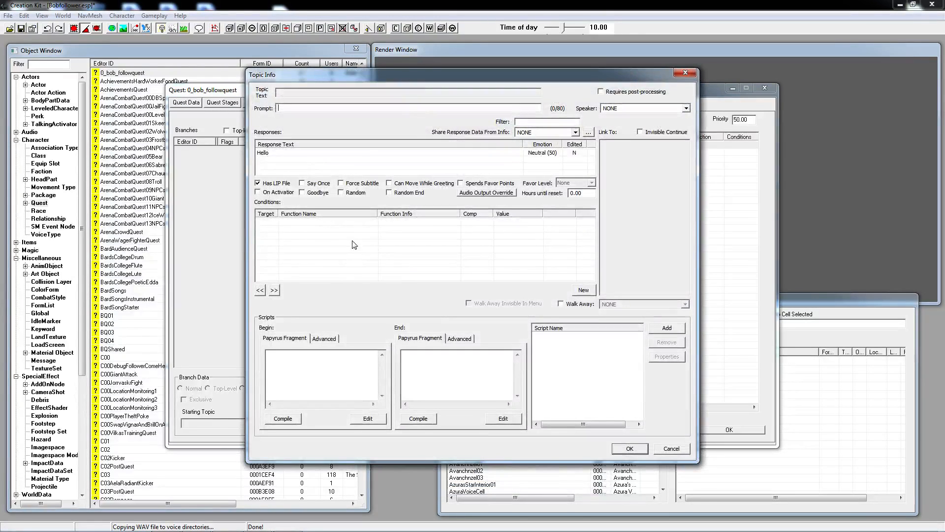
Step: Paste the copied conditions into the Hello info and delete the GetStage condition, keeping only GetIsID
right_click(325, 242)
left_click(367, 311)
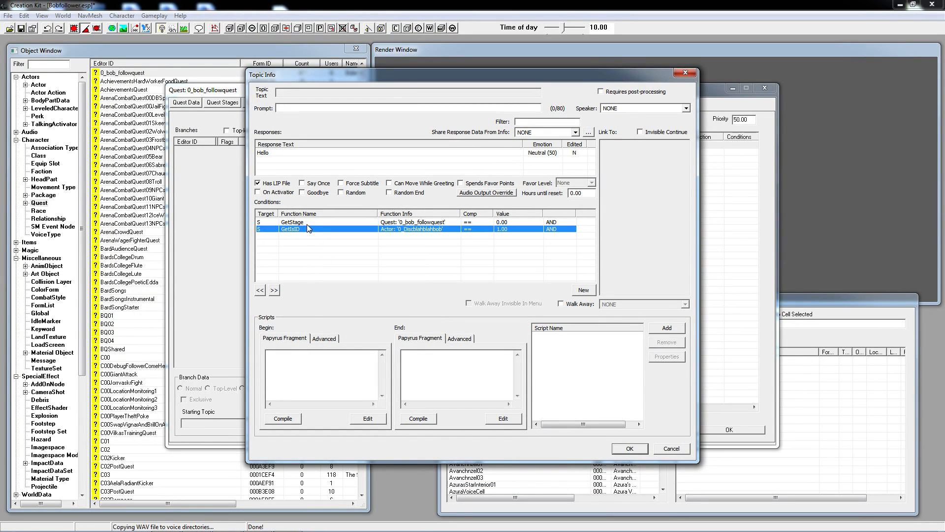
right_click(308, 222)
left_click(331, 250)
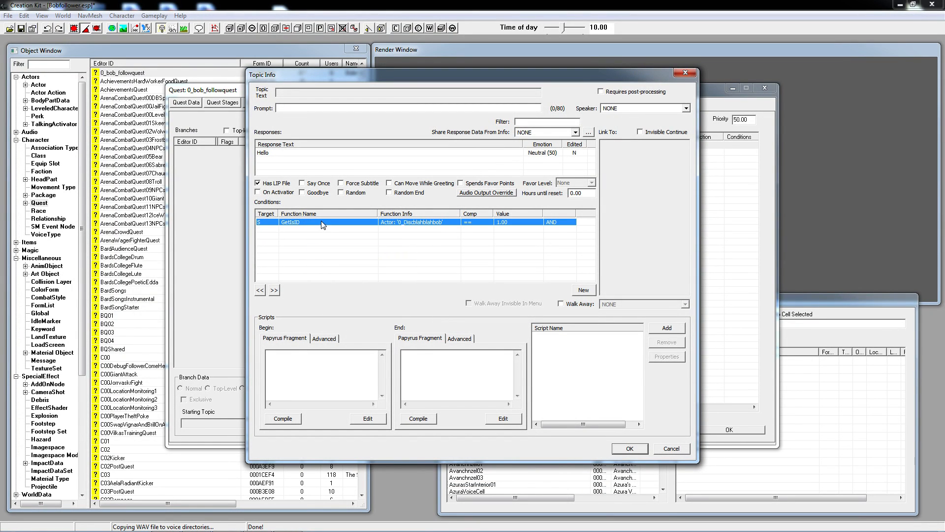
left_click(352, 234)
left_click(435, 225)
Step: Flag the Hello info as Random and set its audio output override to SOMDialogue3D4000
left_click(341, 192)
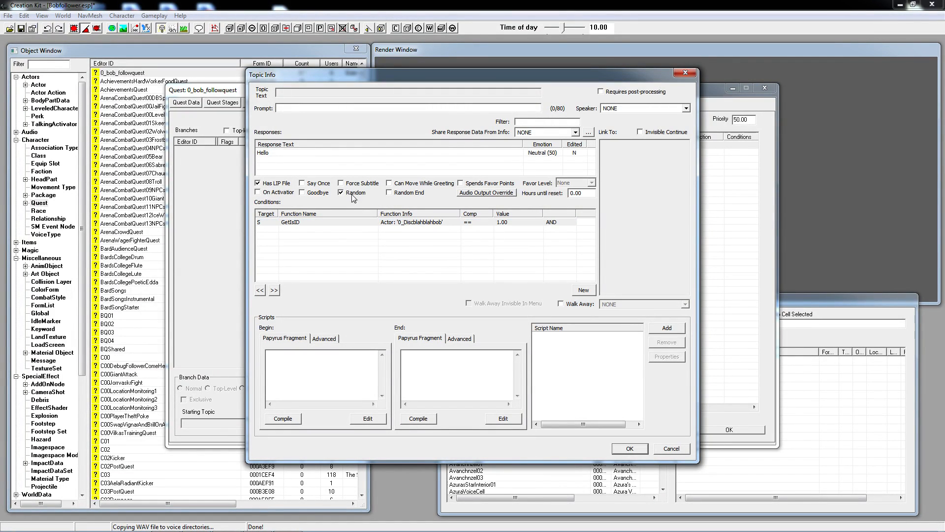
left_click(495, 192)
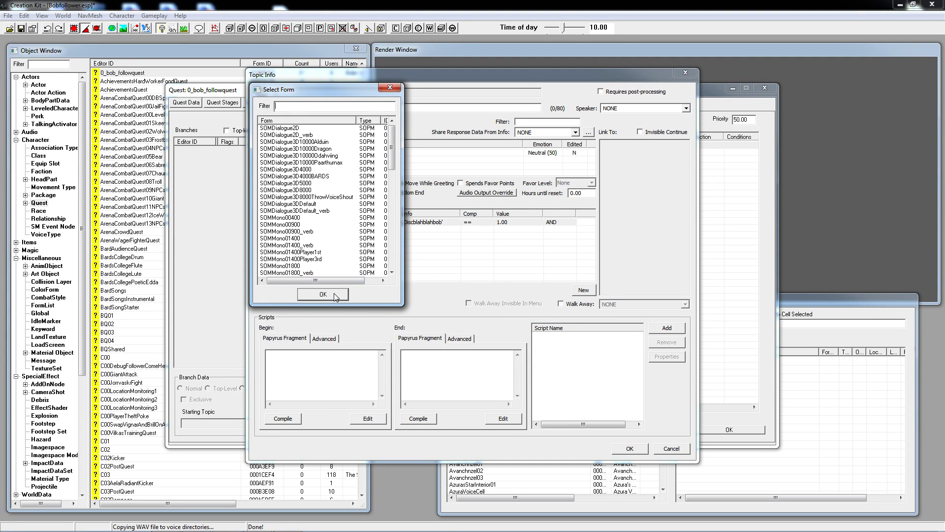
double_click(306, 169)
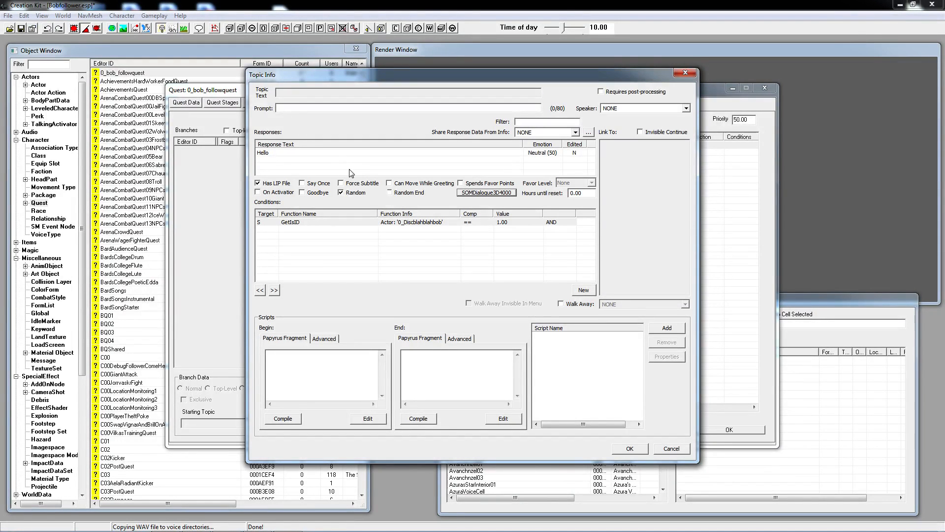
left_click(390, 242)
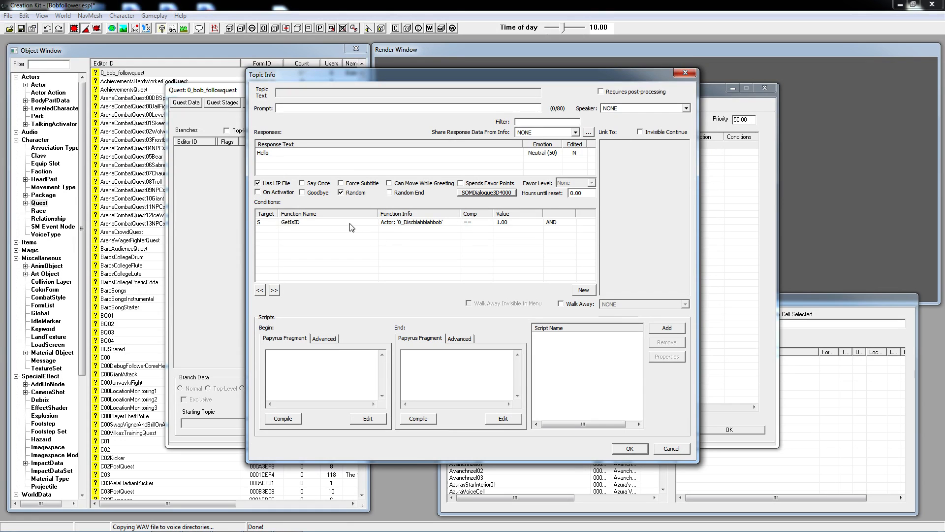
Step: Record and save a voice clip with its lip file for the Hello response, and confirm the response and info
double_click(282, 158)
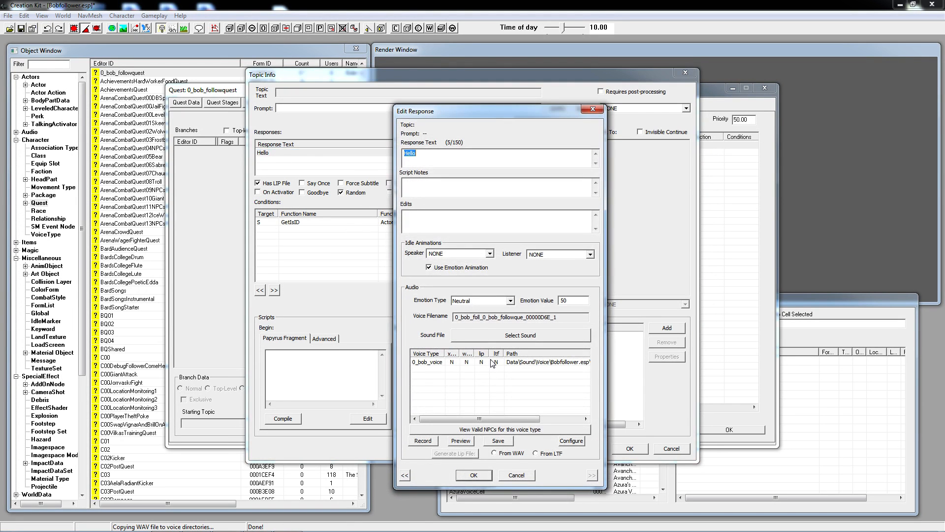
left_click(423, 440)
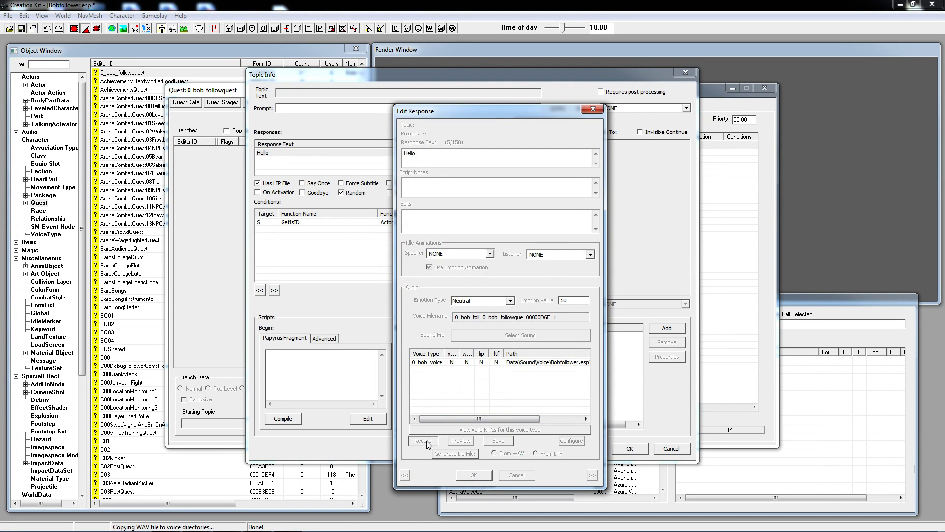
left_click(468, 279)
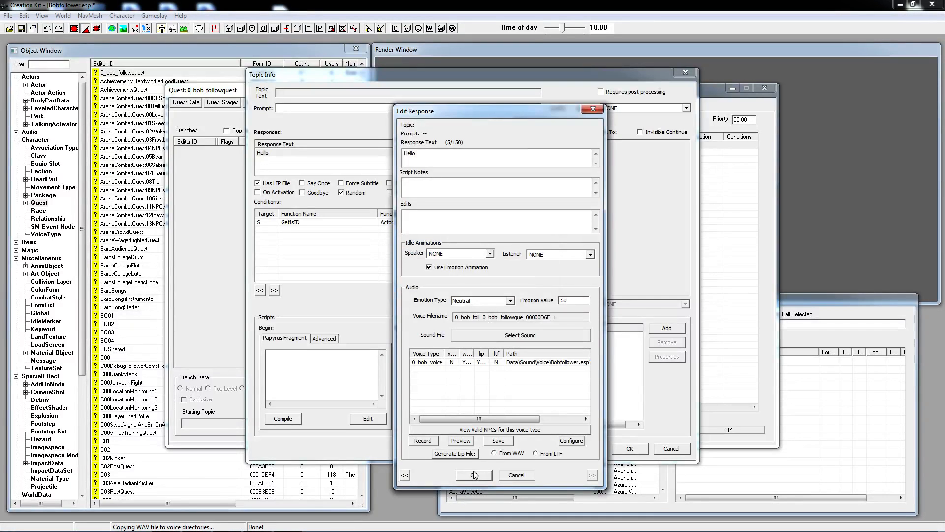
left_click(474, 473)
left_click(630, 448)
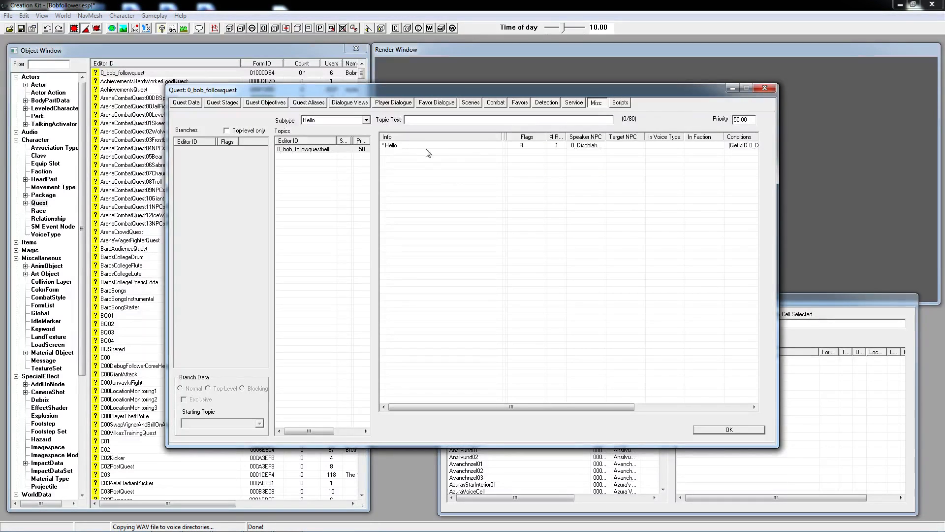
right_click(314, 180)
left_click(311, 182)
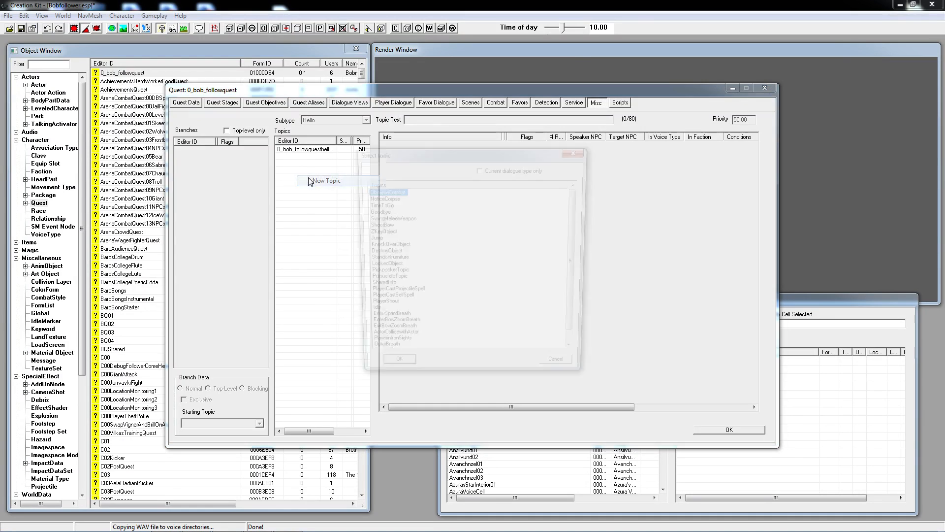
scroll(581, 233, "down", 1)
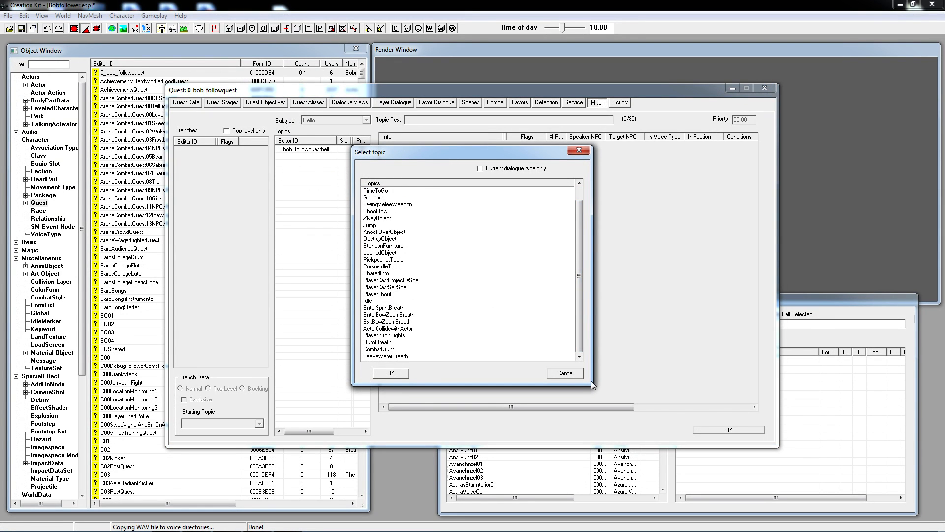
left_click(566, 375)
Step: Reopen the Hello info of the quest's Hello topic for editing
left_click(313, 150)
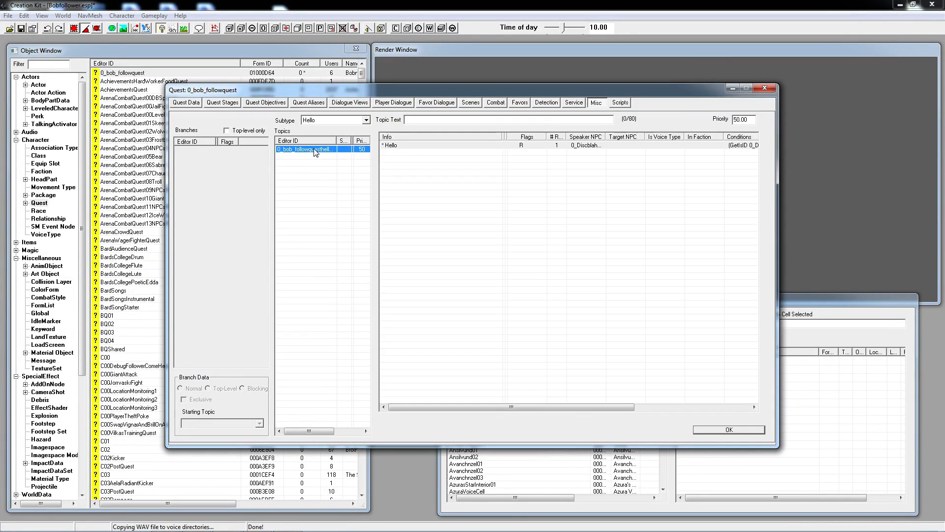
double_click(426, 147)
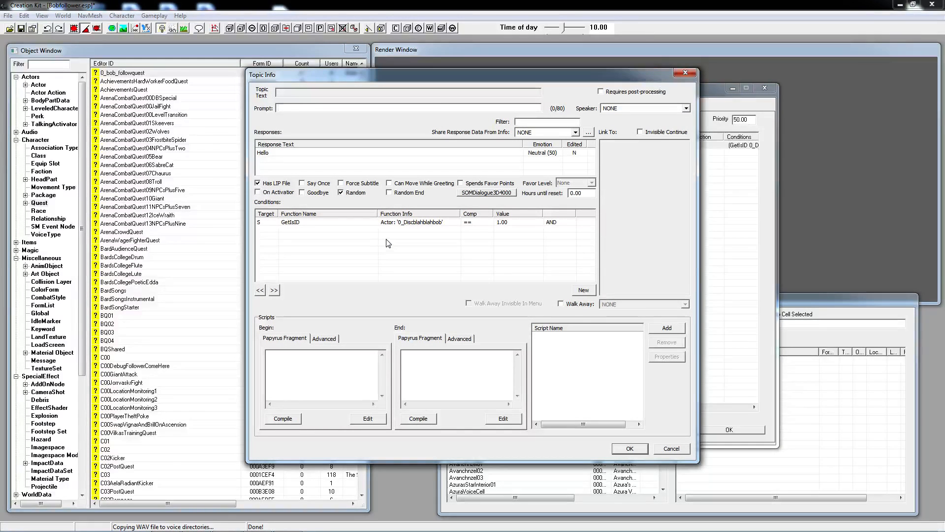
right_click(303, 236)
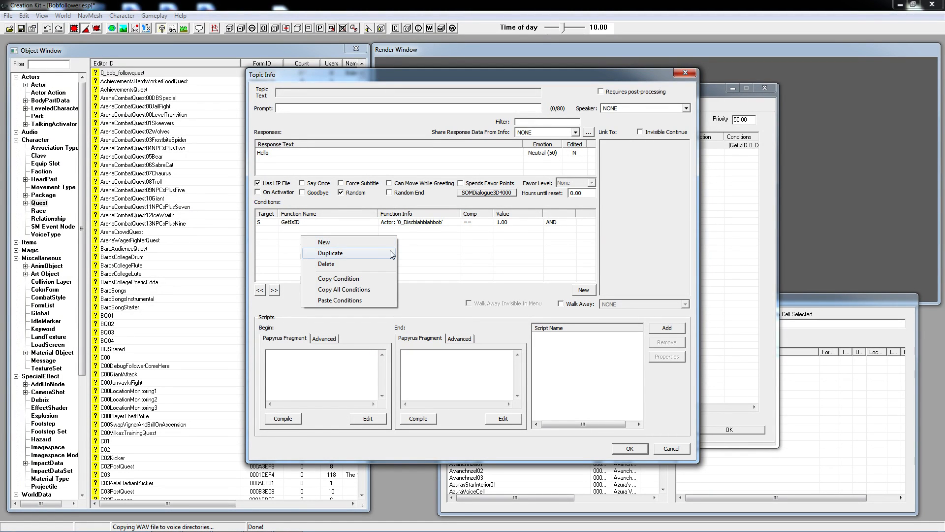
left_click(456, 257)
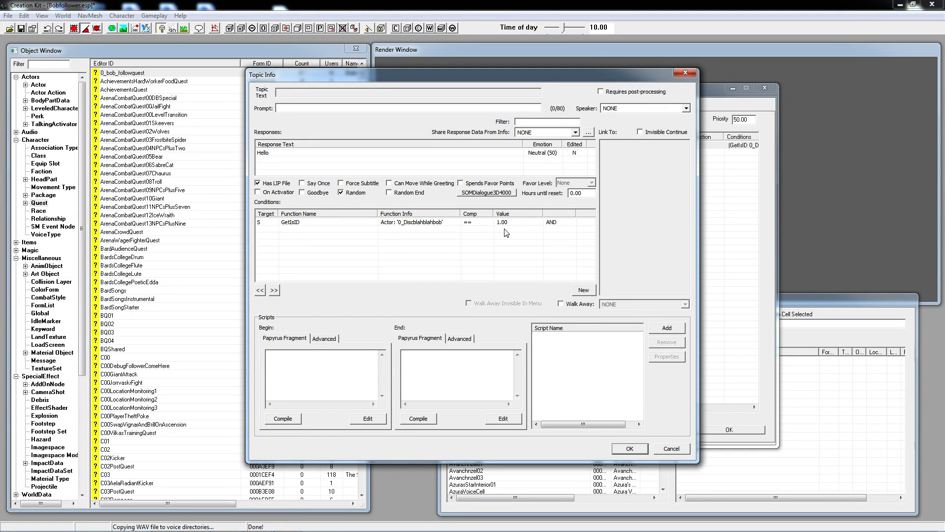
mouse_move(540, 75)
left_mouse_down()
mouse_move(325, 89)
mouse_move(539, 72)
left_mouse_up()
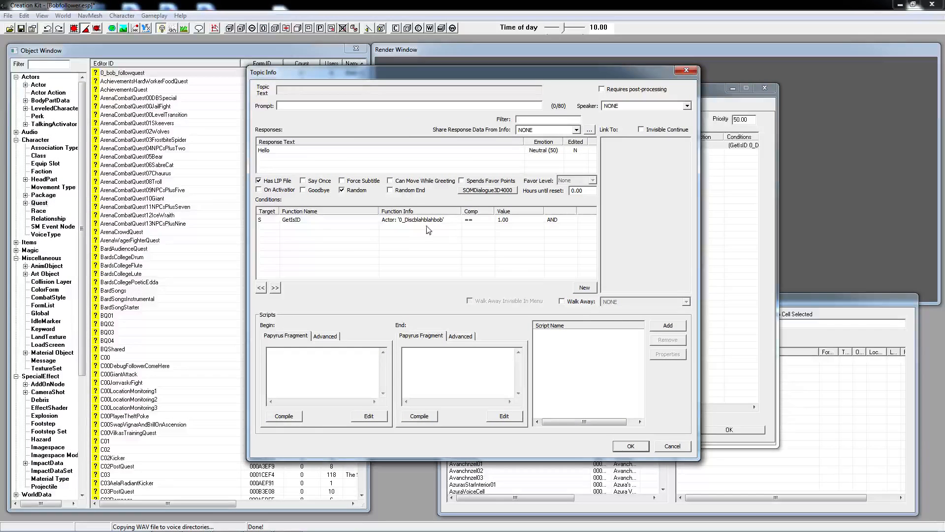
Step: Start a new condition on the Hello info with the GetIsSex function set to Male, run on Player
right_click(304, 244)
left_click(323, 243)
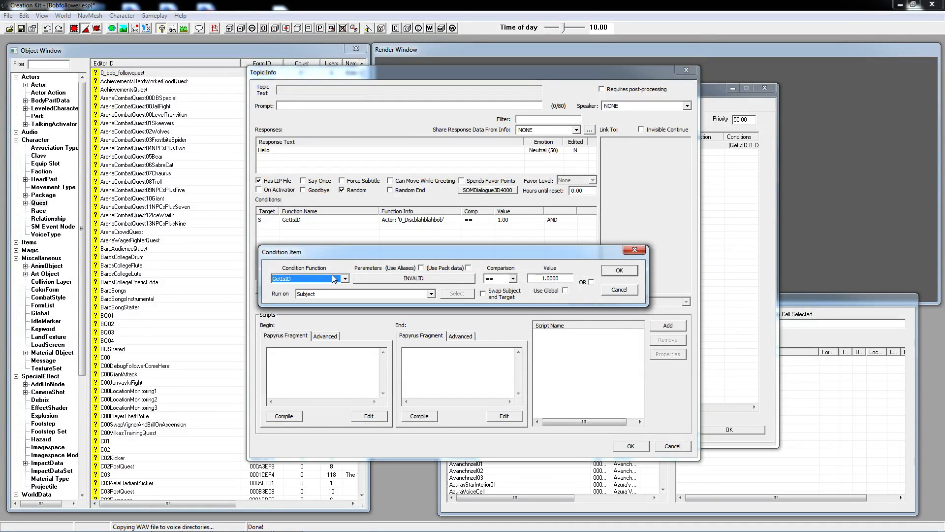
type("lo")
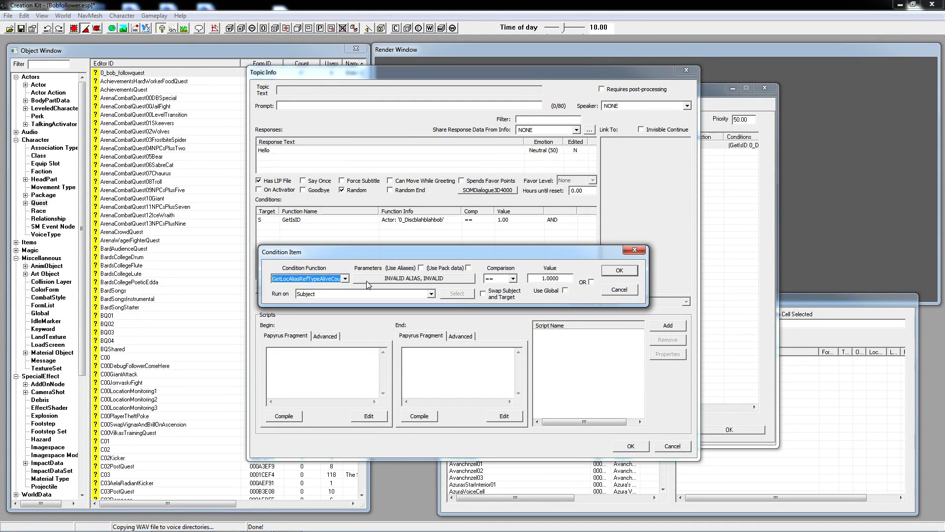
left_click(345, 281)
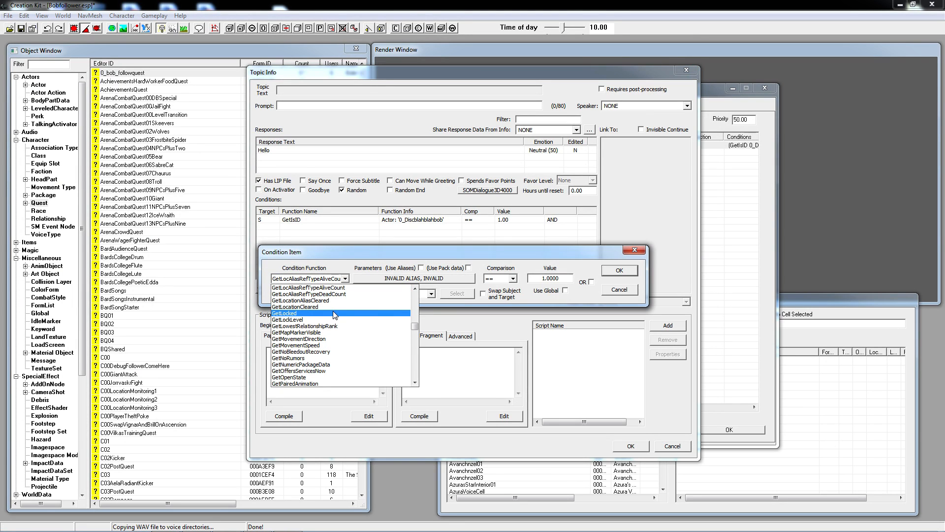
scroll(342, 328, "up", 4)
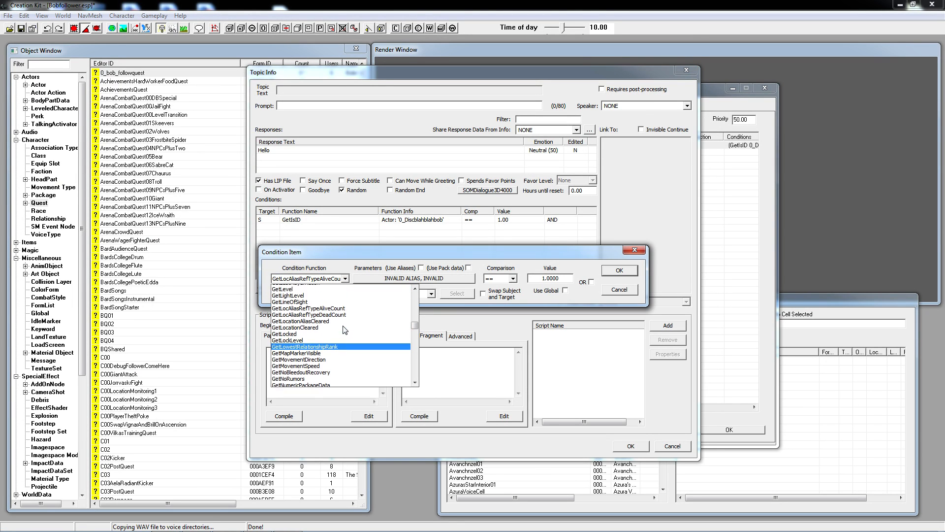
scroll(339, 332, "up", 5)
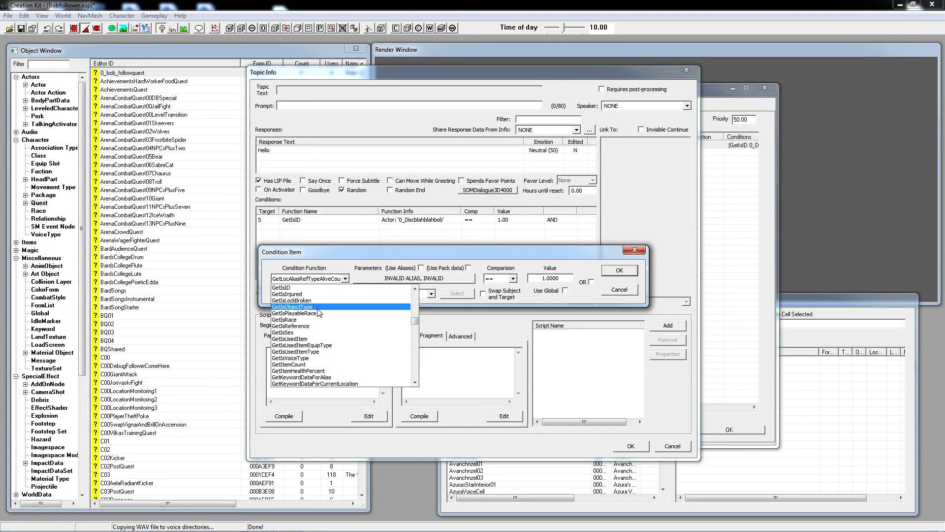
left_click(295, 333)
left_click(424, 293)
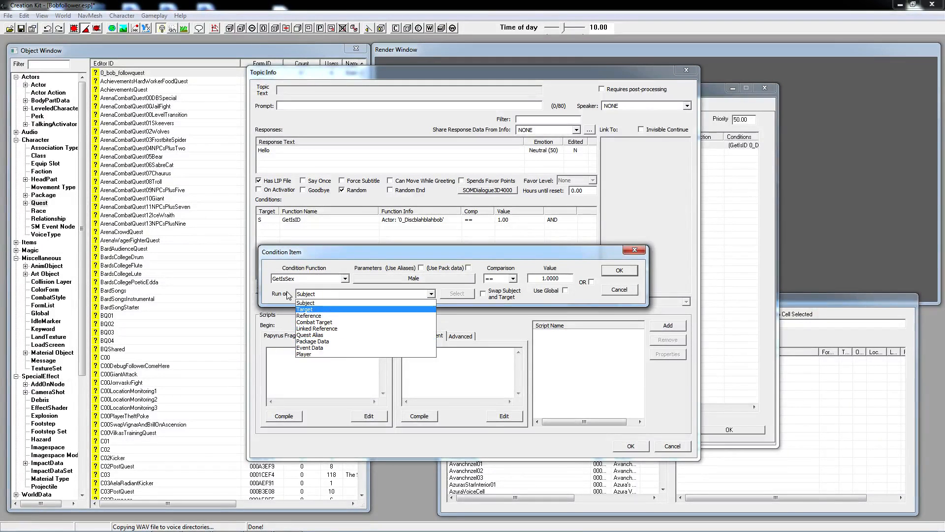
left_click(326, 354)
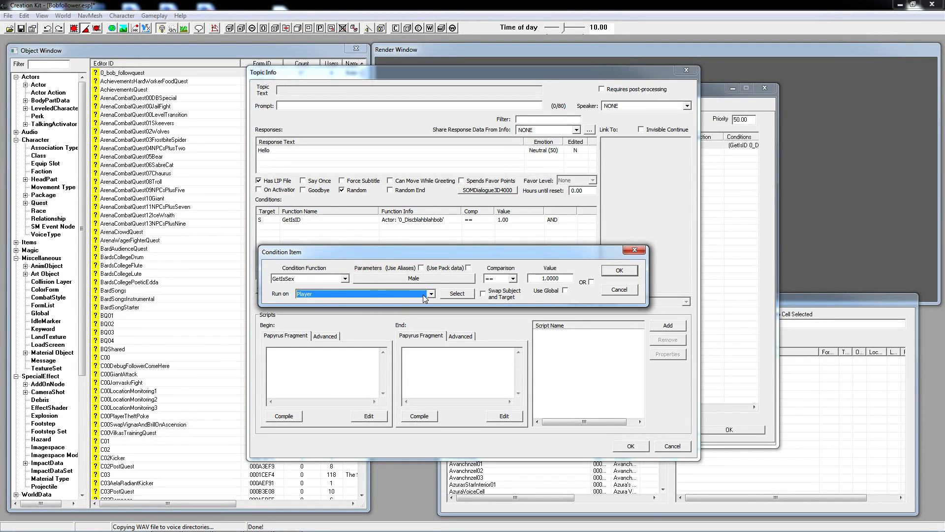
Step: Browse the available condition functions, discard the unfinished GetIsSex condition and confirm the Hello info
left_click(346, 279)
left_click(346, 280)
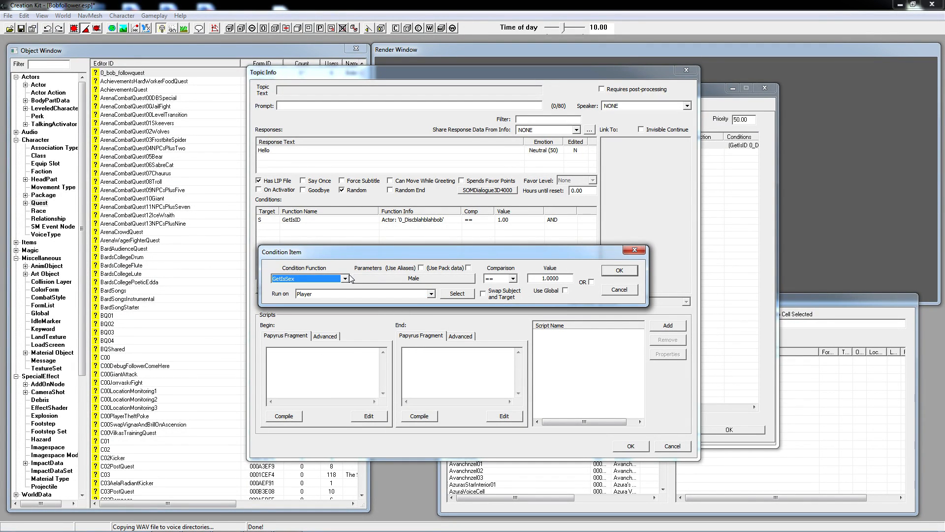
left_click(347, 278)
scroll(340, 342, "up", 6)
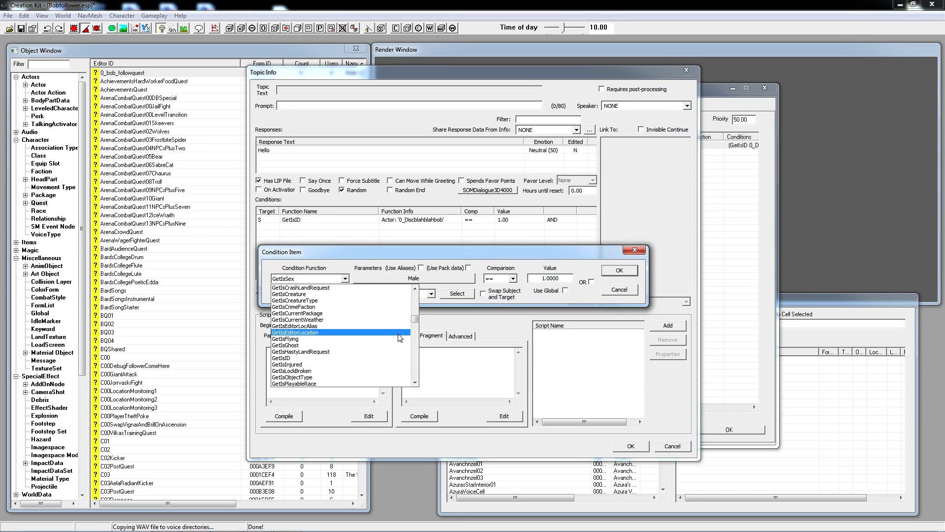
mouse_move(416, 320)
left_mouse_down()
mouse_move(416, 293)
mouse_move(416, 351)
mouse_move(417, 330)
left_mouse_up()
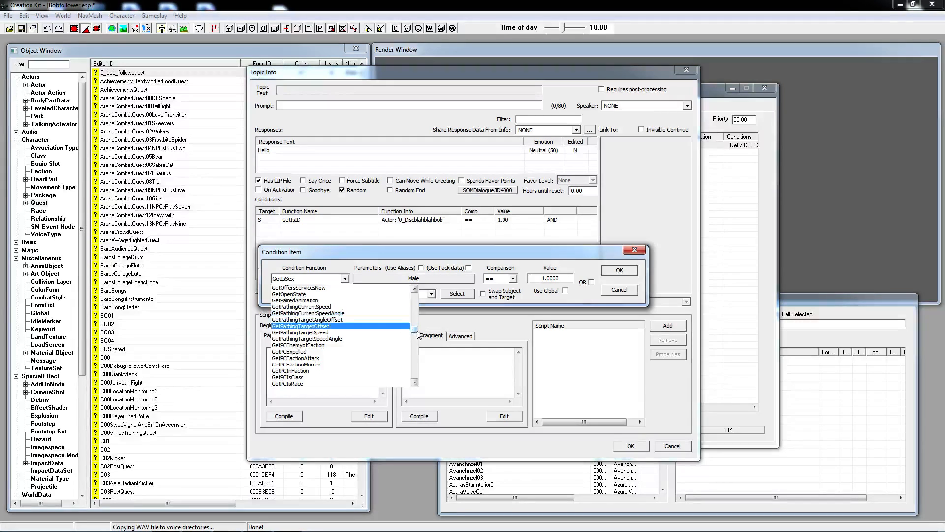
left_click_drag(418, 334, 418, 337)
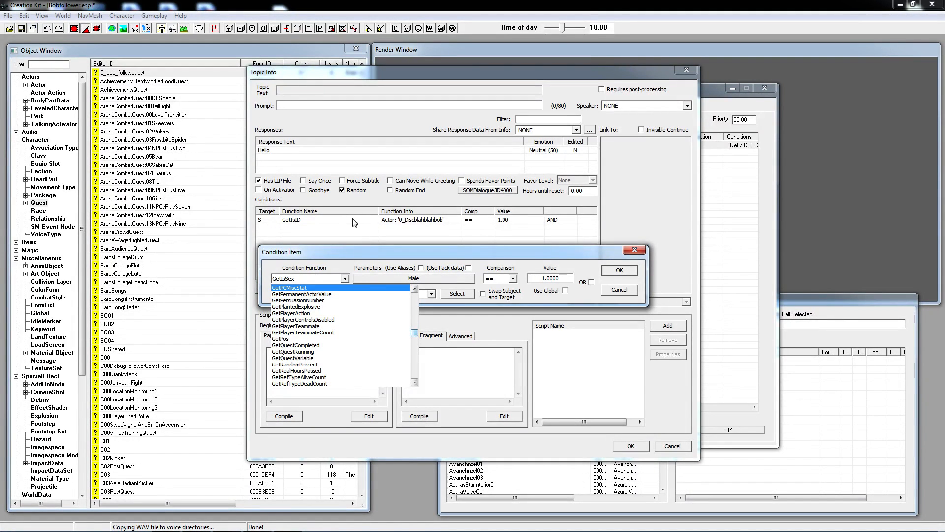
left_click(327, 231)
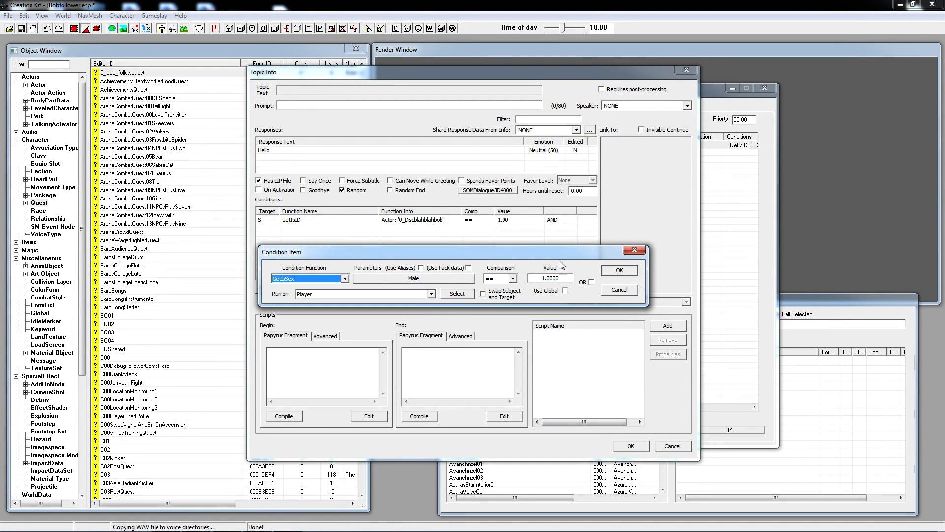
left_click(611, 290)
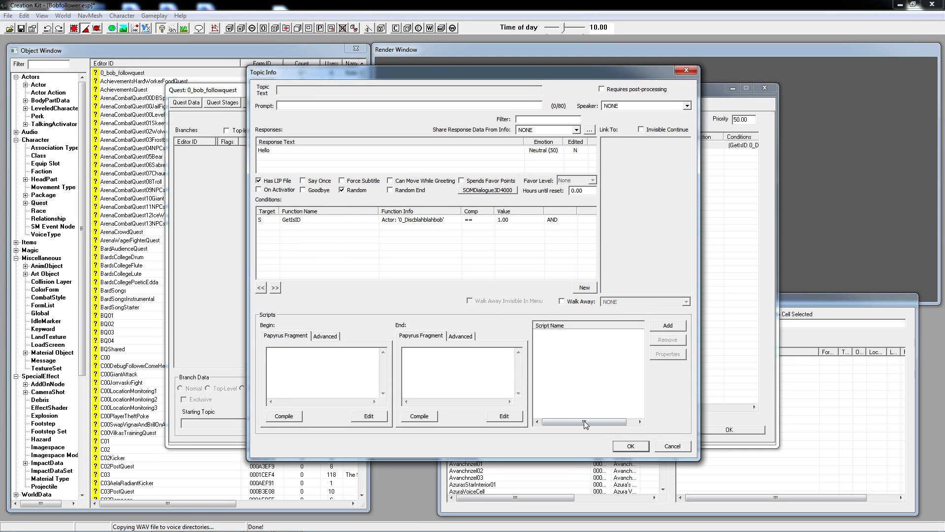
left_click(631, 447)
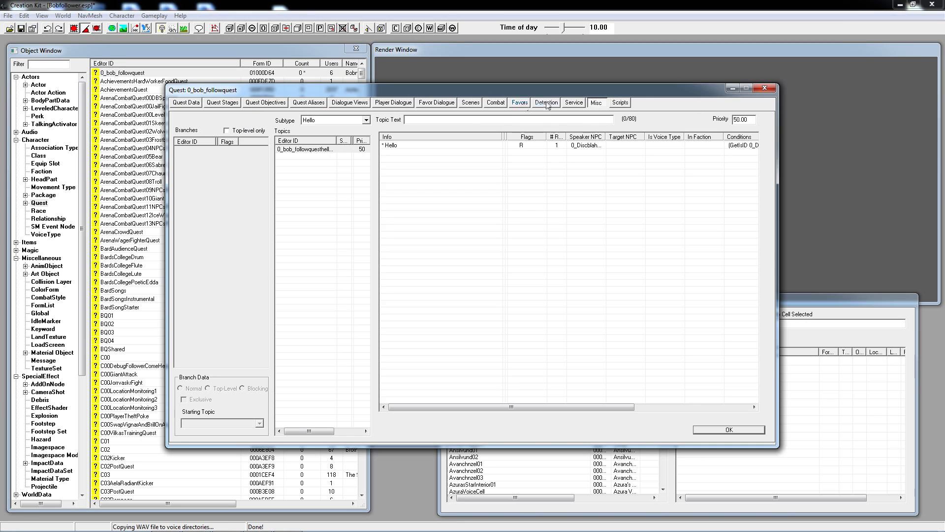
Step: Review the combat topic types available for the quest, cancel the topic selection and return to the quest's dialogue views
left_click(496, 101)
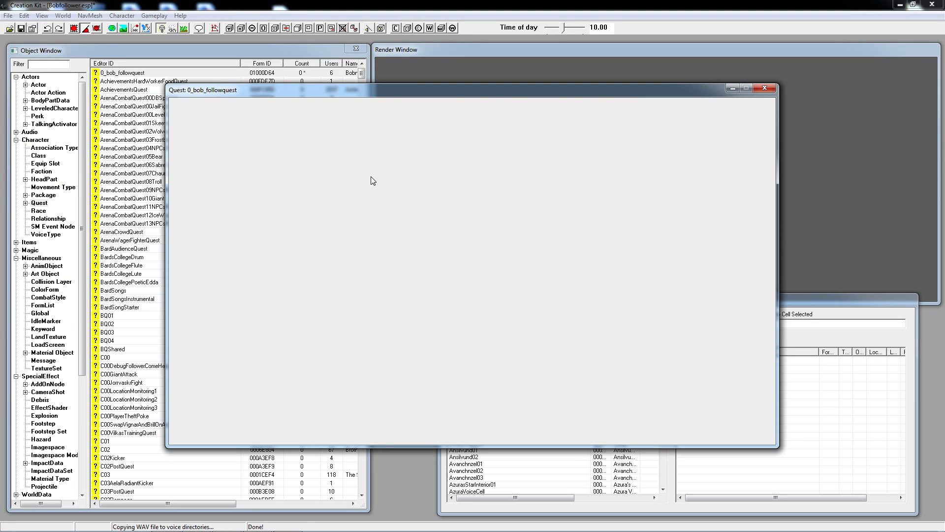
right_click(318, 173)
left_click(333, 178)
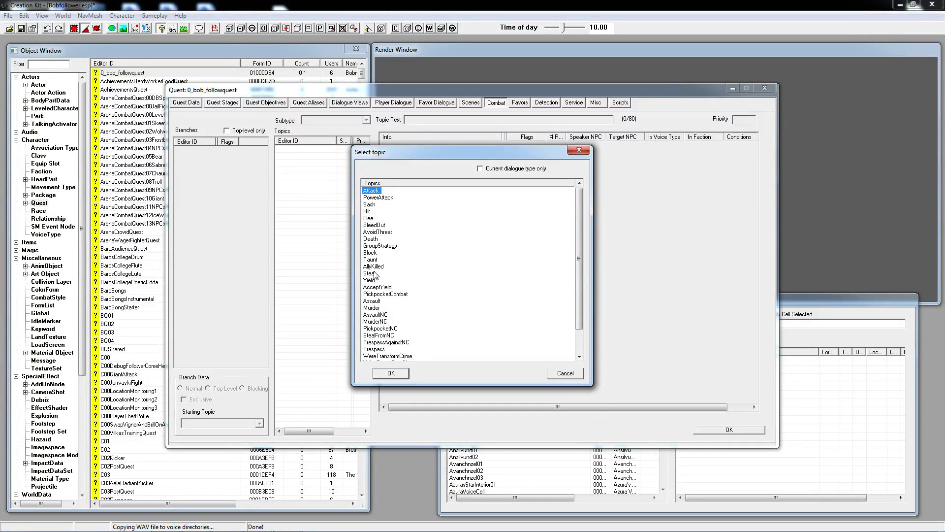
left_click_drag(578, 263, 583, 294)
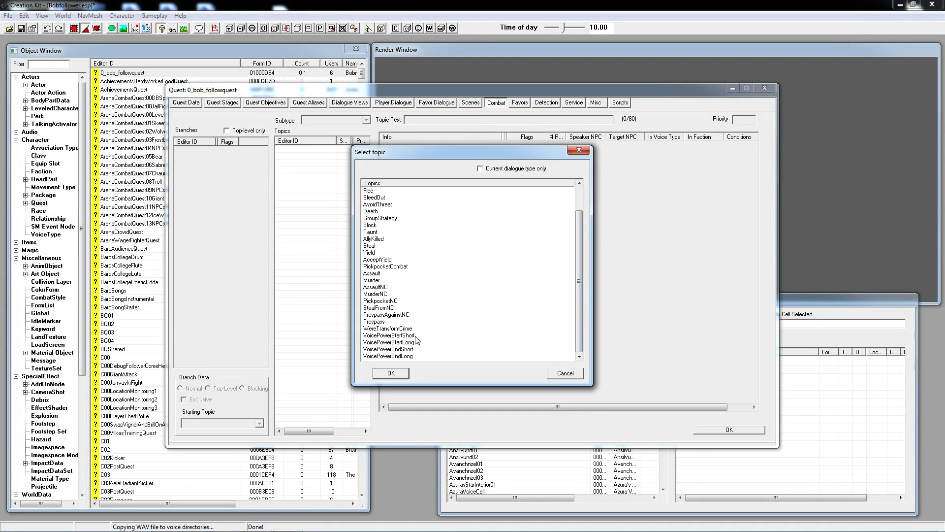
left_click(565, 373)
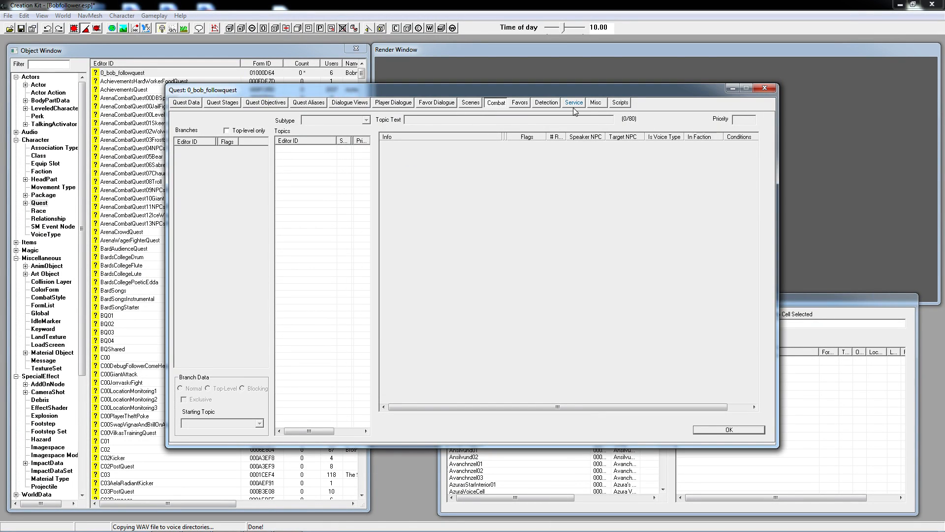
left_click(596, 103)
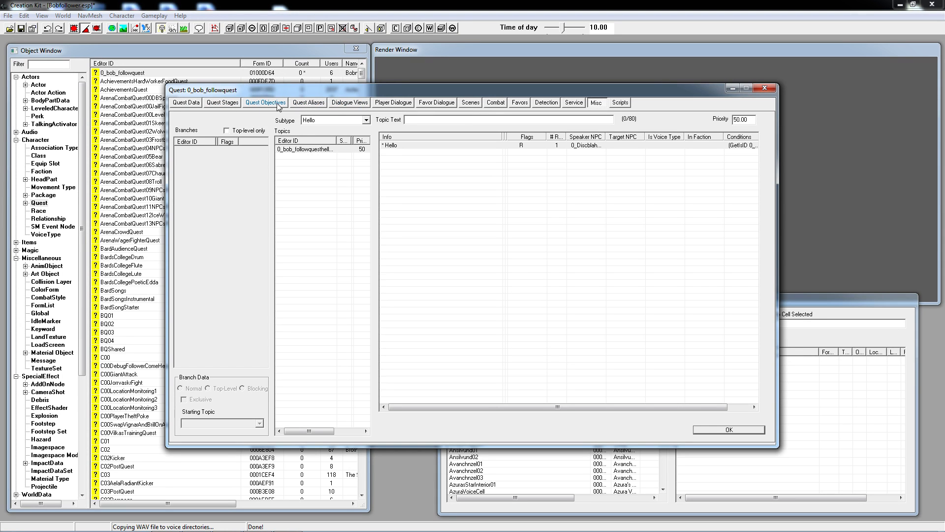
left_click(349, 102)
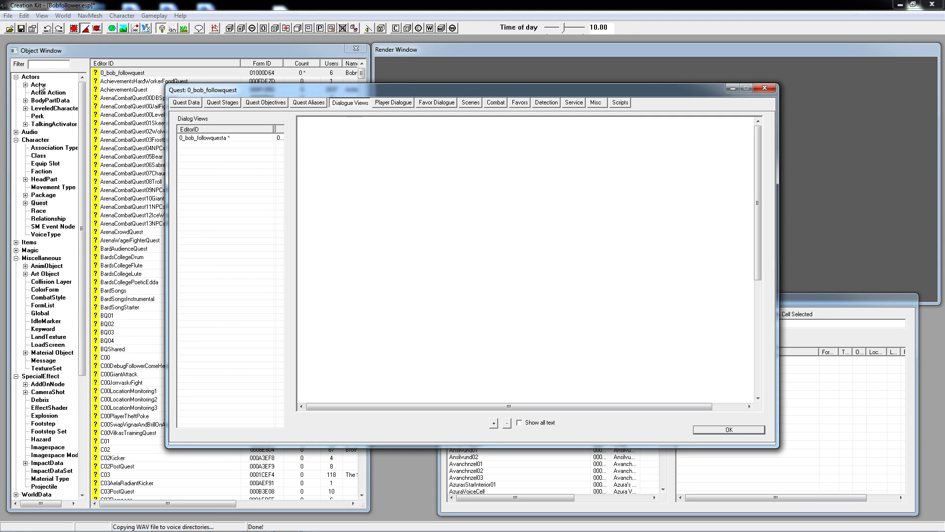
Step: Open the 0_Discblahblahbob actor and add it to the WEPlayerFriend faction
left_click(40, 85)
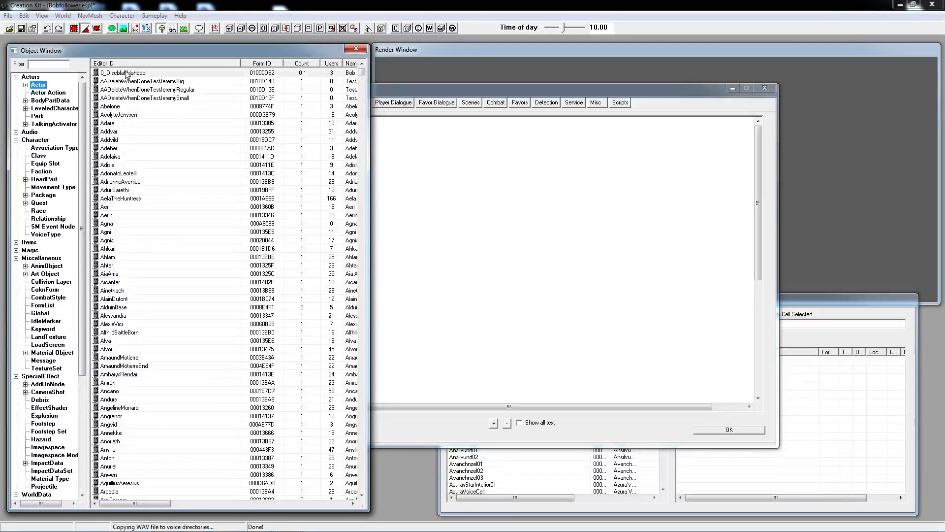
double_click(123, 73)
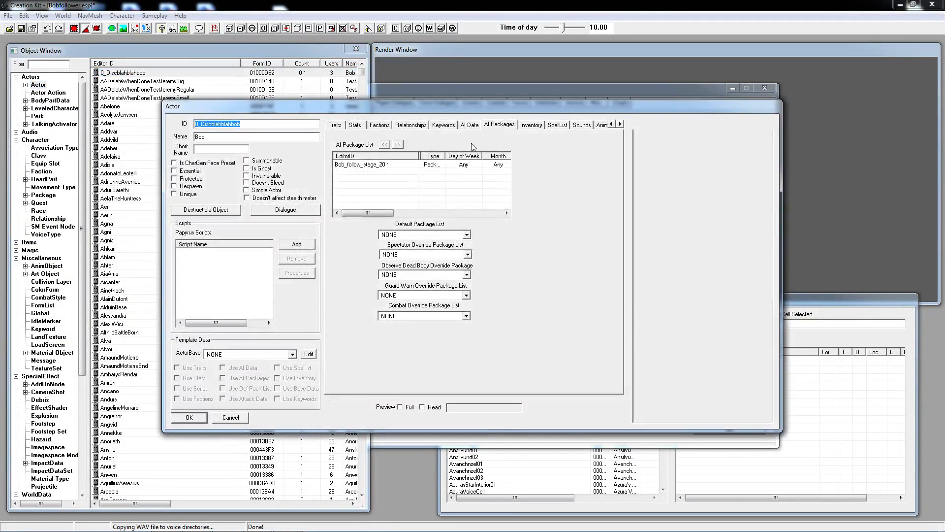
left_click(379, 125)
right_click(370, 181)
left_click(388, 189)
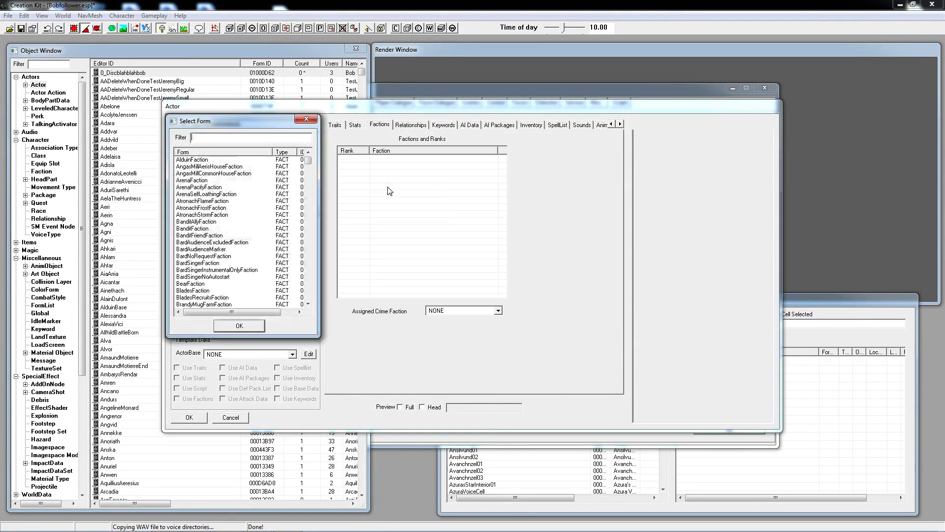
type("playerfr")
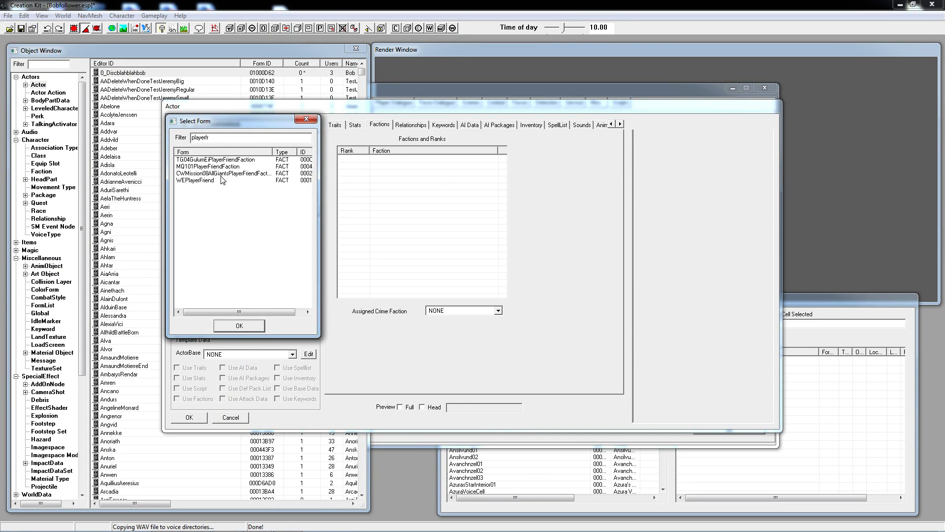
double_click(222, 180)
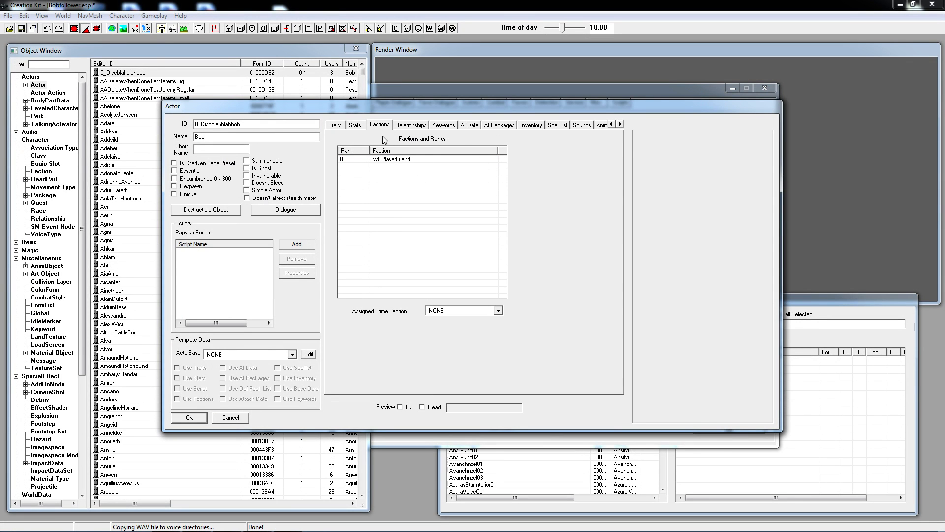
Step: Change Bob's Assistance setting in his AI data and confirm the actor
left_click(472, 126)
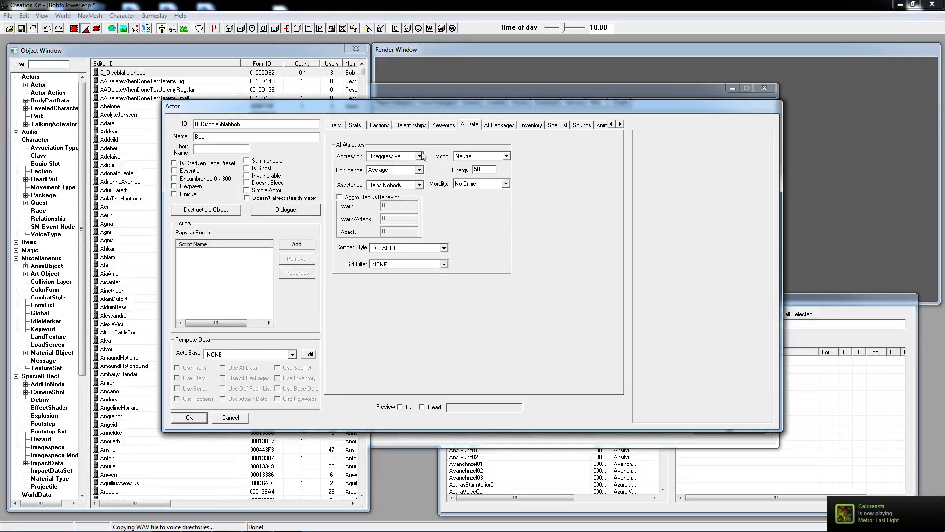
left_click(419, 184)
left_click(394, 206)
left_click(195, 415)
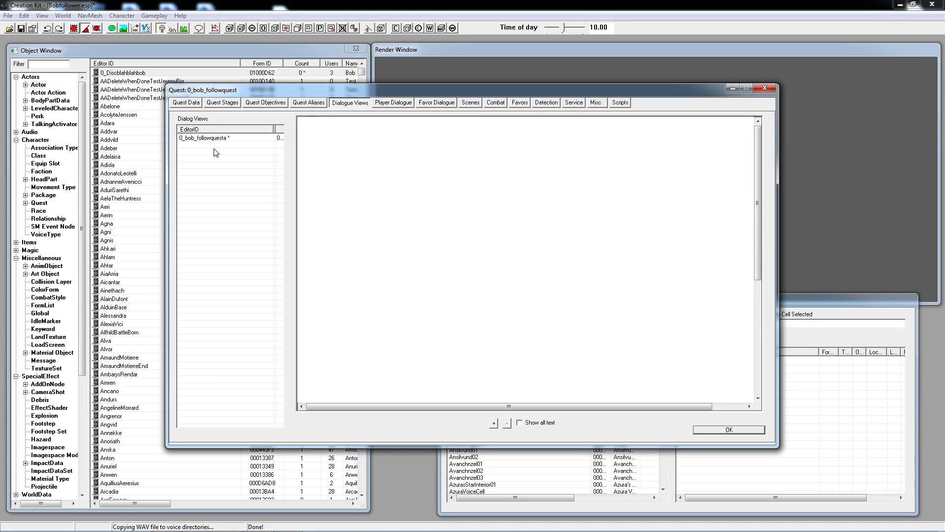
Step: Add a setplayerteammate call to the Follow info's end Papyrus fragment, compile it and confirm the info
left_click(219, 138)
double_click(393, 186)
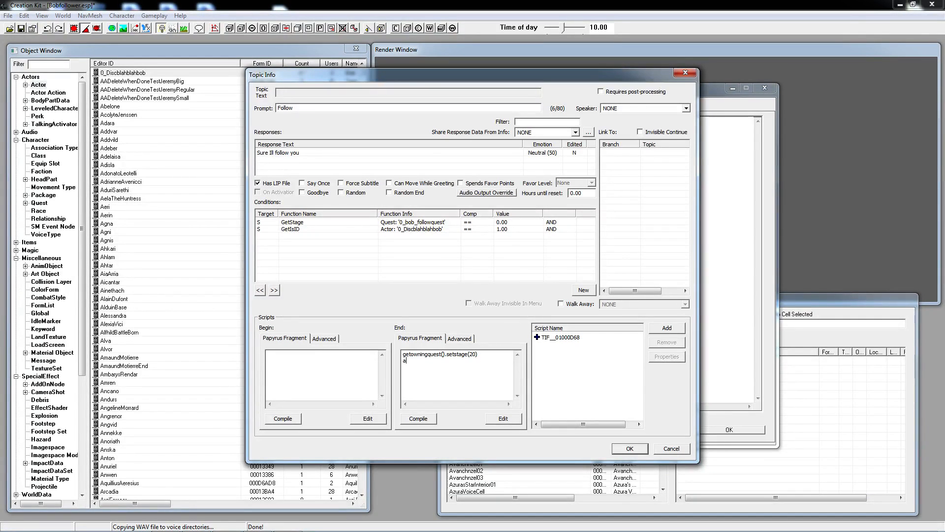
type("aker.setplayerteammate(")
left_click(431, 418)
key("Return")
Step: Create a dialogue branch named 0_bob_followquestdsgf with its starting topic below the Go home branch
right_click(353, 316)
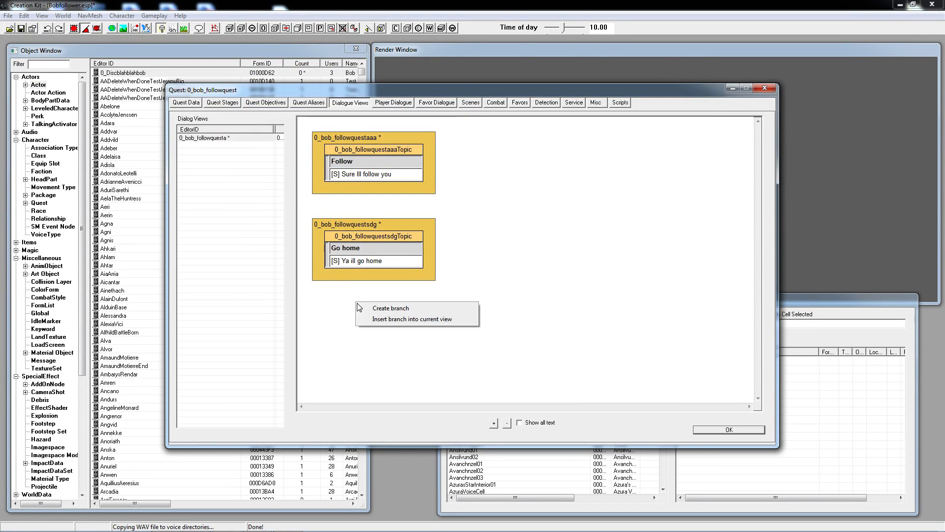
left_click(374, 309)
left_click(229, 120)
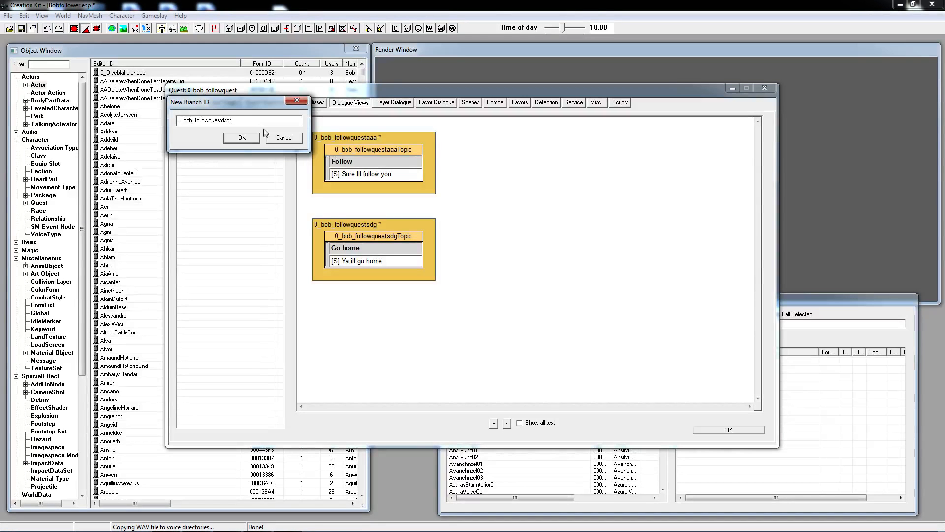
type("dsgf")
left_click(242, 137)
left_click(242, 137)
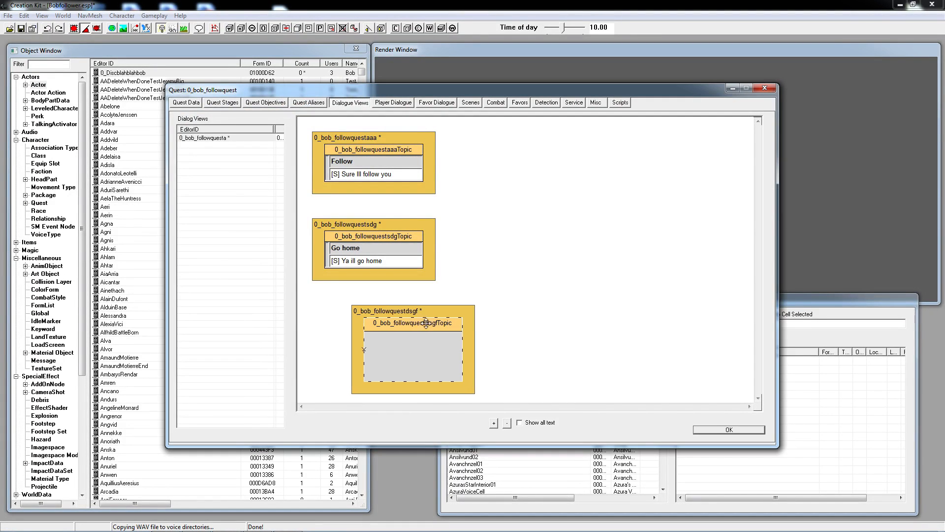
Step: Add an info with the response text "Ok get me naked" to the new branch's topic
left_click_drag(426, 323, 395, 316)
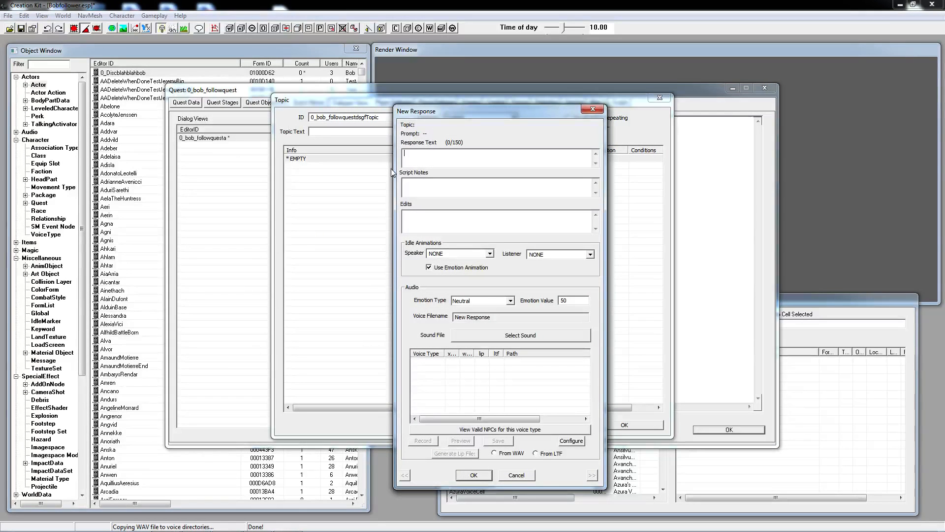
type("Ok get me naked")
left_click(473, 475)
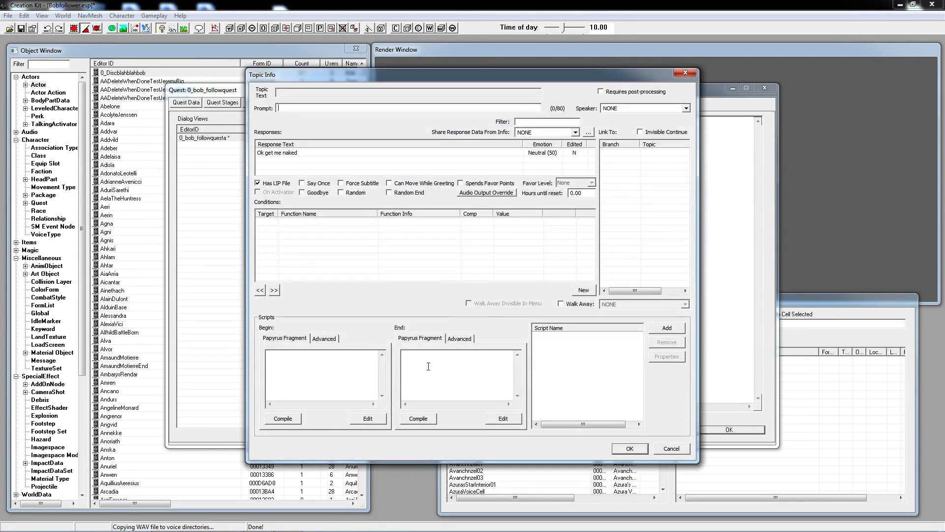
Step: Paste the copied GetStage and GetIsID conditions into the new info and set the GetStage value to 20
right_click(343, 250)
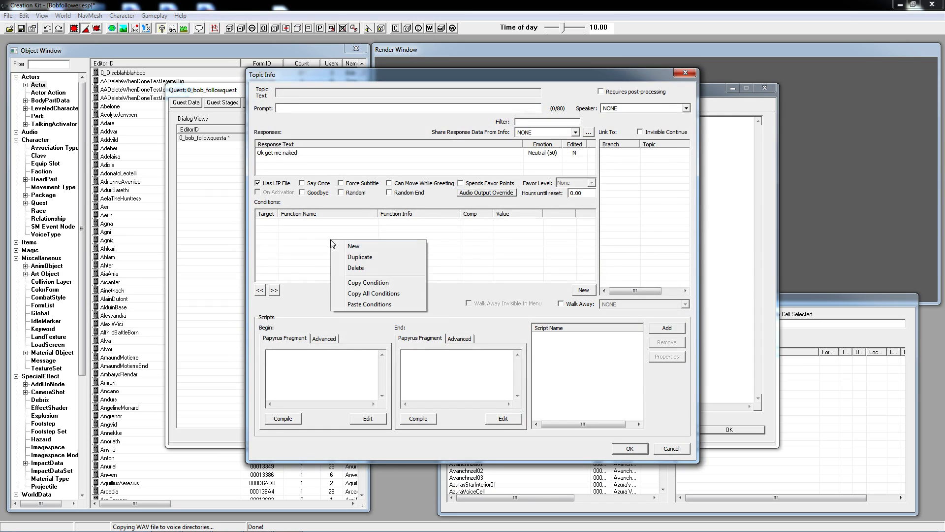
left_click(374, 304)
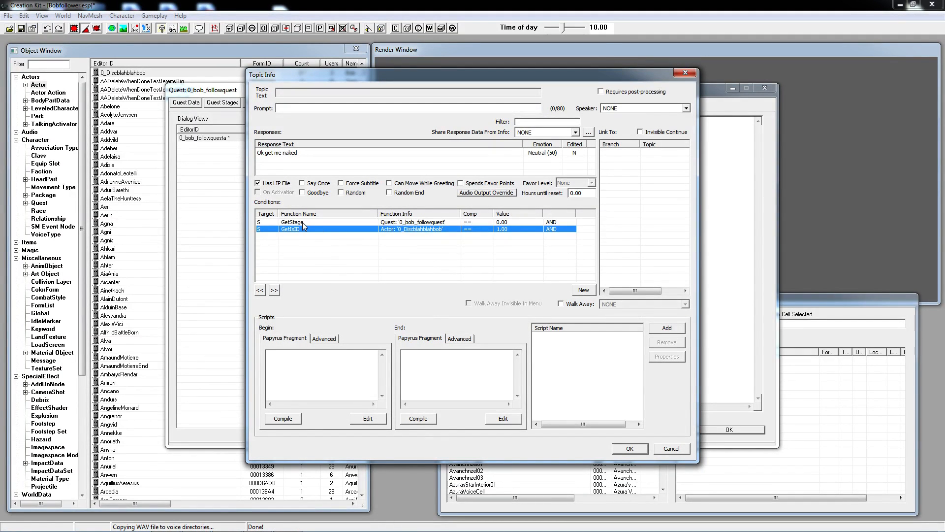
left_click(320, 223)
double_click(319, 222)
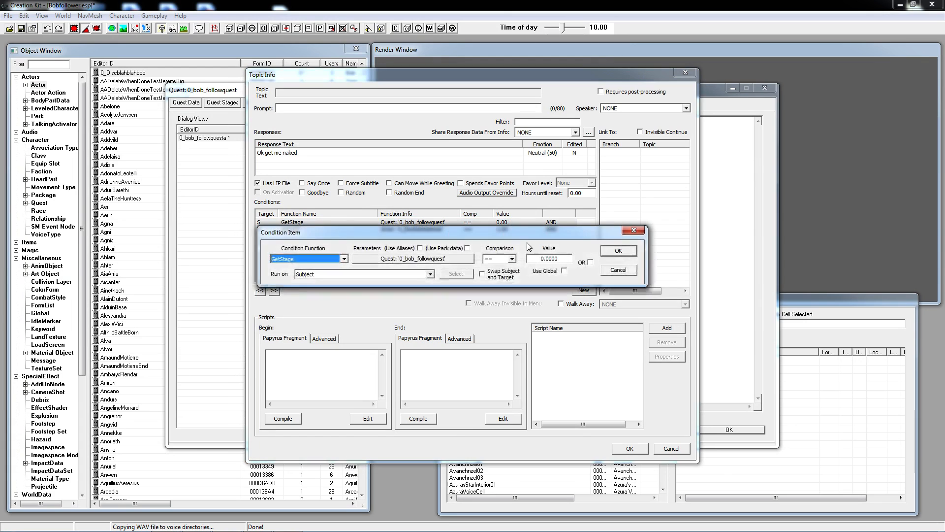
left_click(542, 258)
type("2")
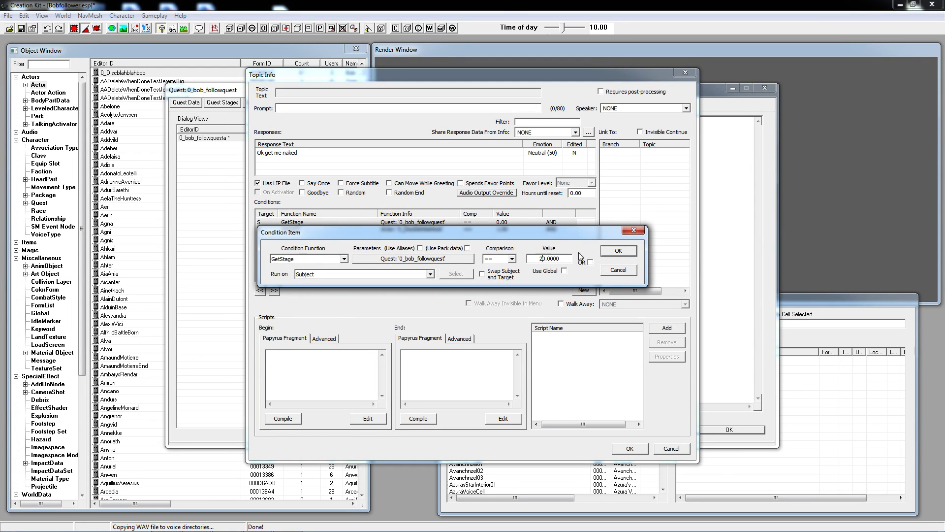
left_click(619, 249)
Step: Begin the new info's end fragment with "akspeaker." and look up "papyrus reference" in the browser, opening the CreationKit.com result
left_click(441, 364)
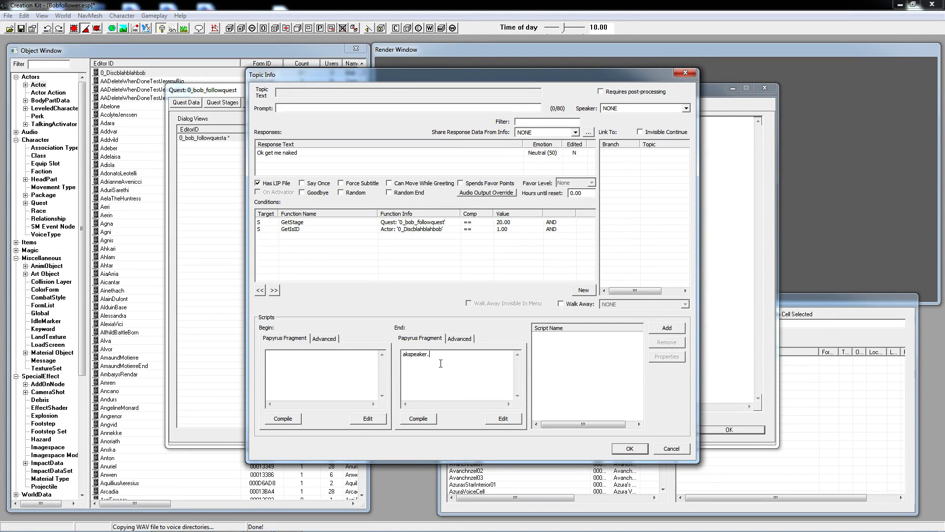
mouse_move(245, 526)
left_click(139, 520)
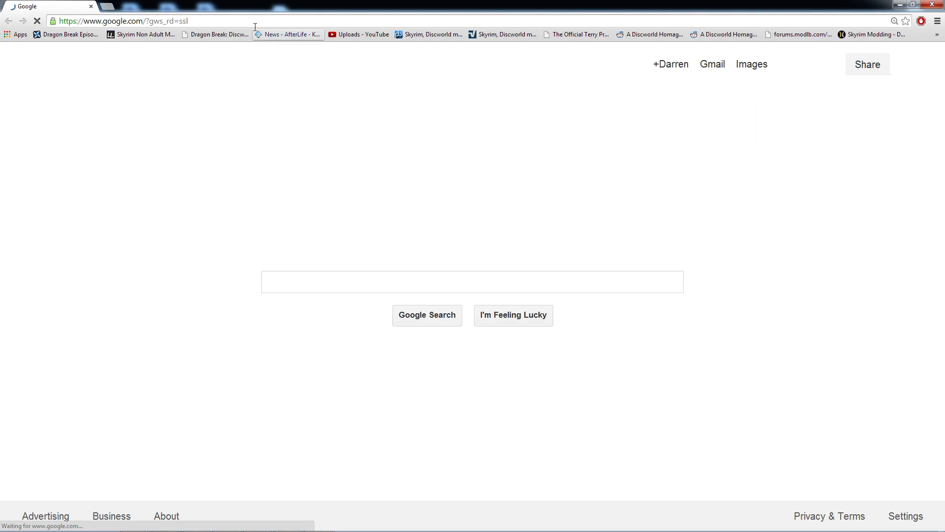
type("papyrus reference")
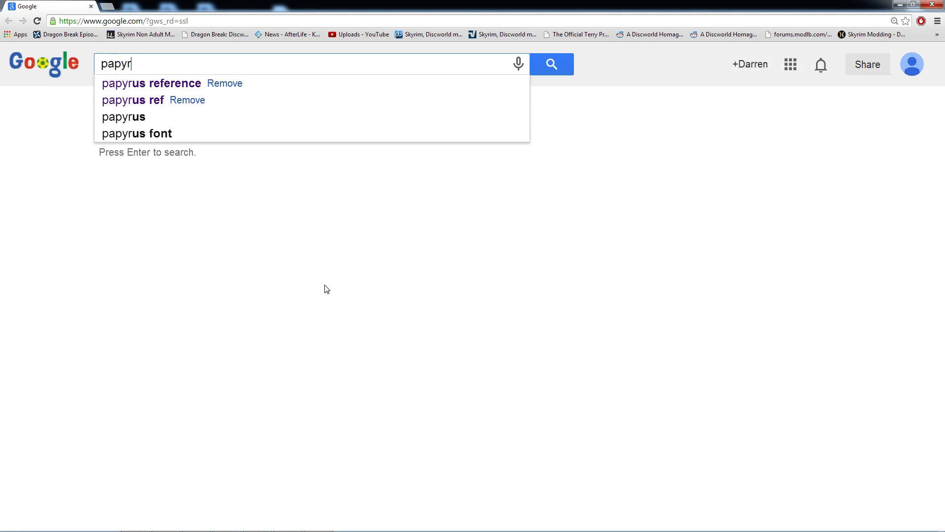
key("Return")
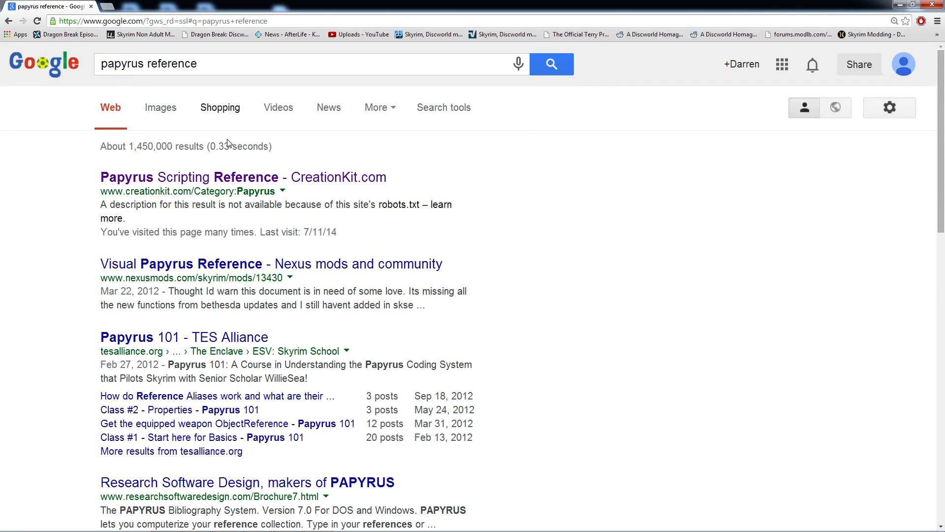
left_click(218, 179)
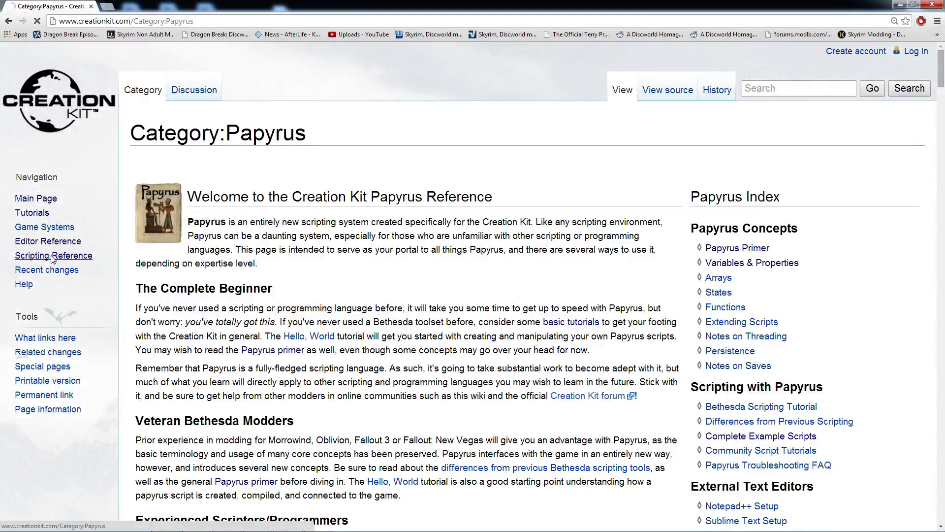
Step: Search the Papyrus category page for "inventor" and go to the OpenInventory - Actor entry
scroll(529, 255, "down", 4)
scroll(529, 254, "down", 20)
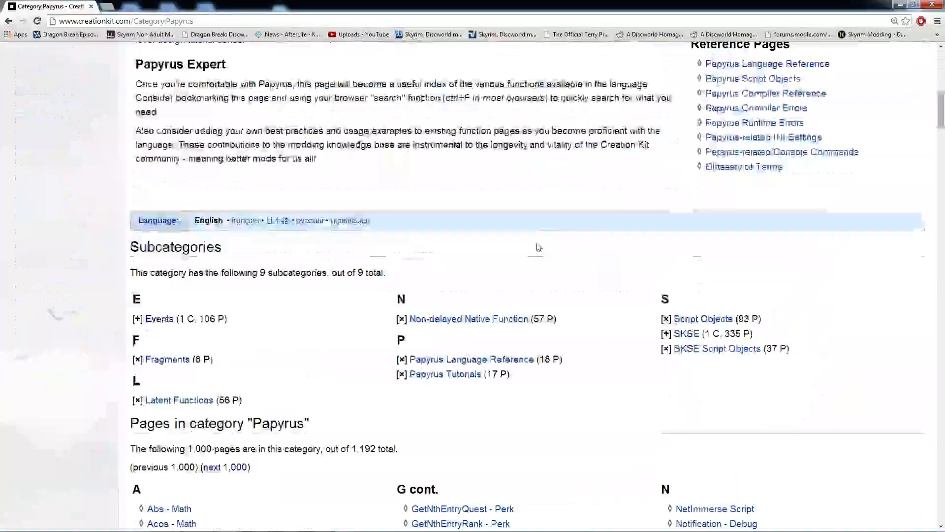
scroll(630, 258, "down", 12)
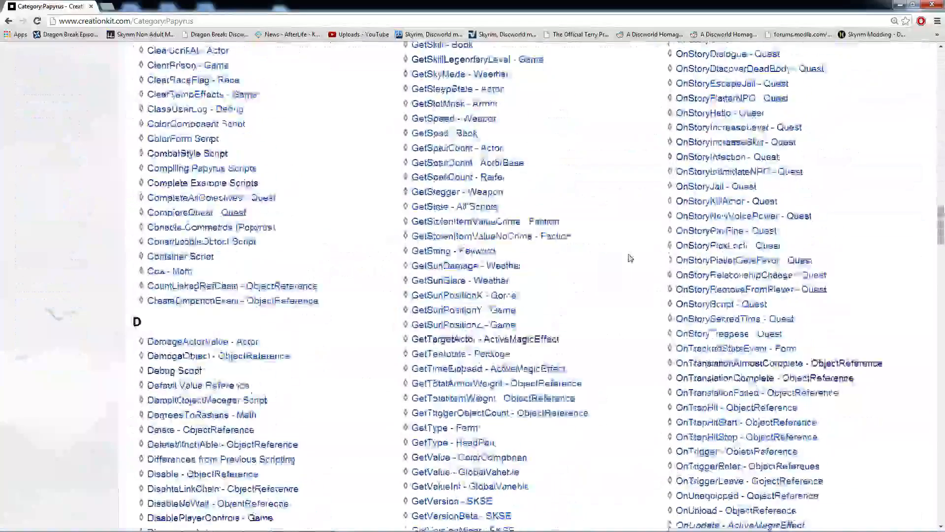
scroll(630, 258, "up", 7)
scroll(630, 258, "up", 15)
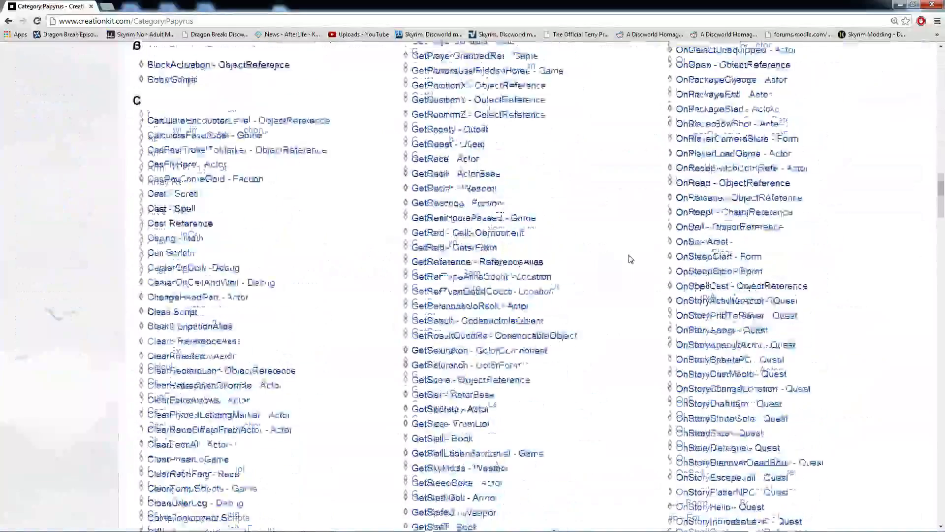
key("ctrl+f")
type("inventor")
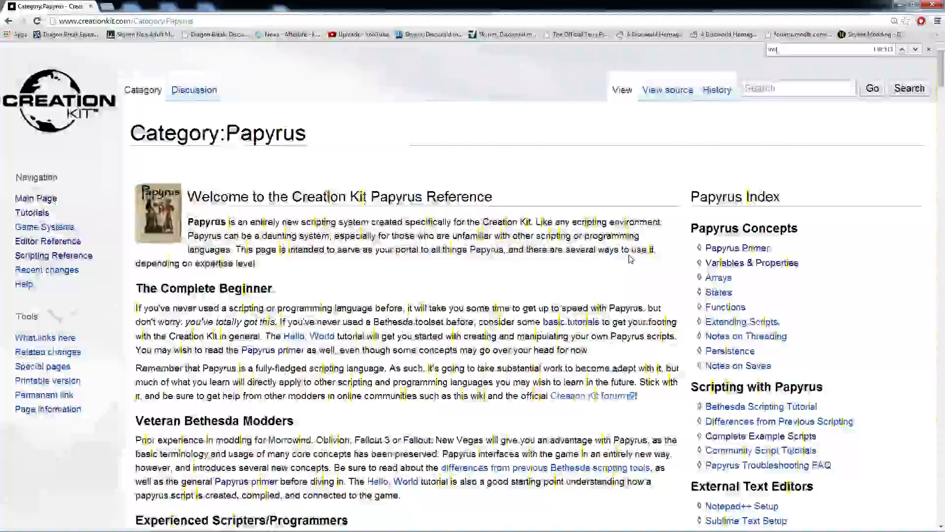
left_click(915, 49)
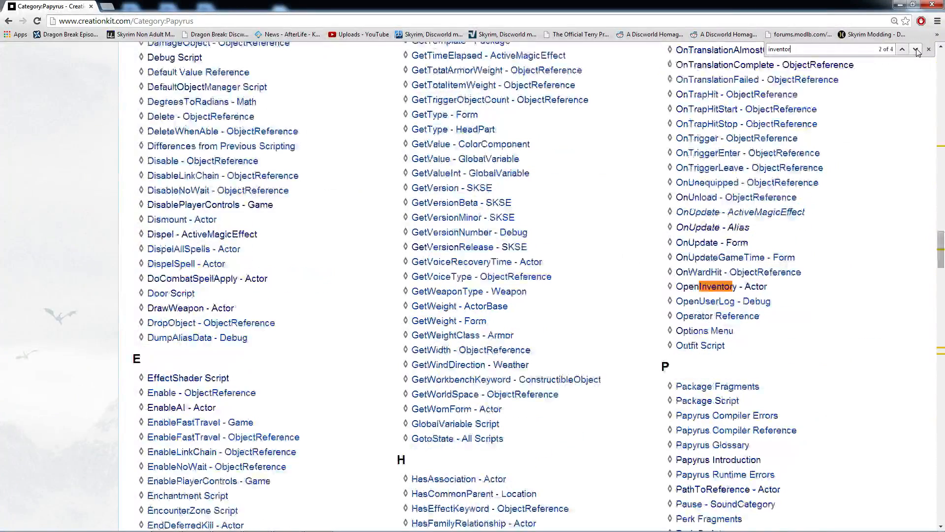
Step: Open the OpenInventory - Actor reference in a new tab, read its syntax and examples, and return to the Papyrus category page
right_click(743, 286)
left_click(778, 289)
left_click(154, 7)
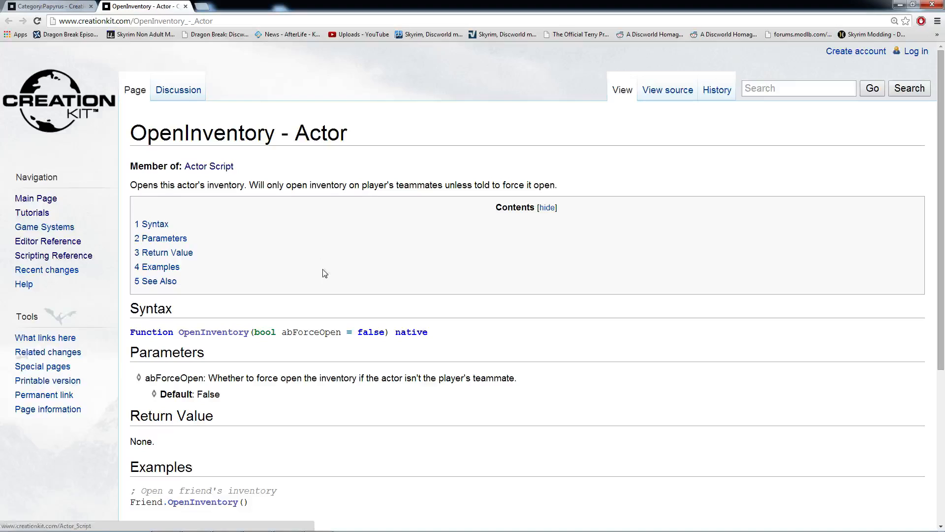
scroll(350, 374, "down", 2)
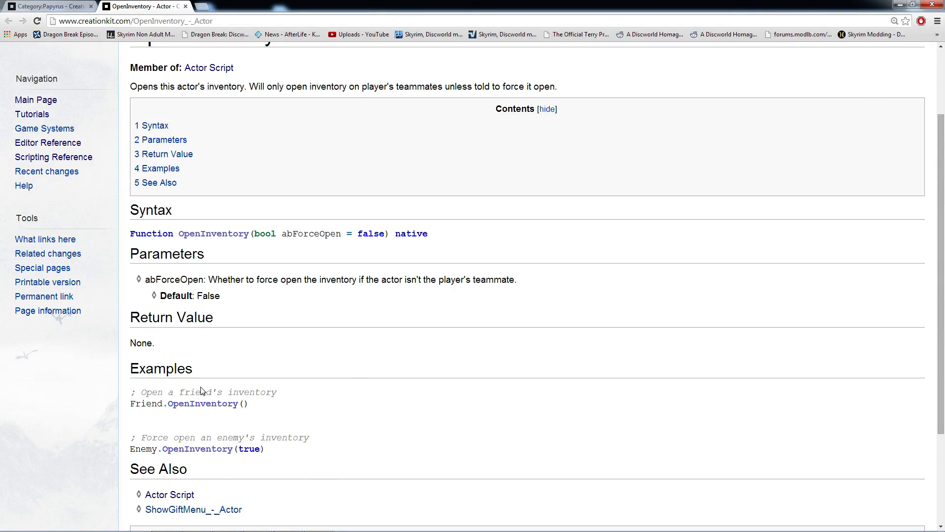
left_click(49, 6)
scroll(558, 328, "down", 15)
scroll(558, 328, "down", 15)
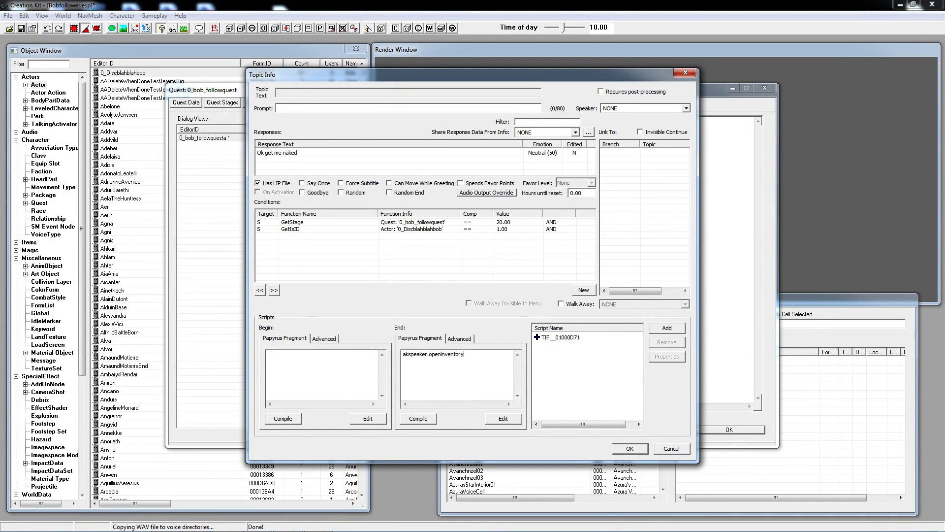
Step: Compile the end fragment akspeaker.openinventory() and make the info a Goodbye with the prompt "Let me see your inventory"
left_click(418, 418)
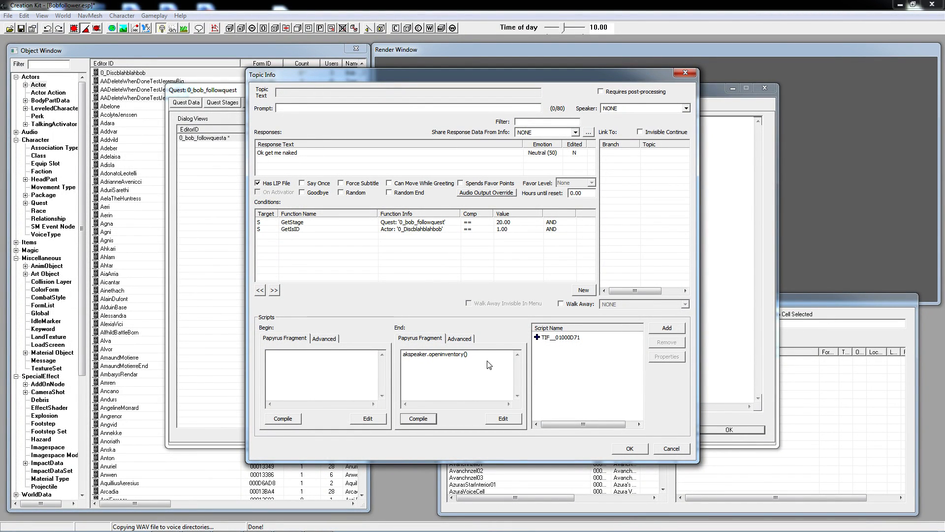
left_click(302, 192)
type("Let me see your inventory")
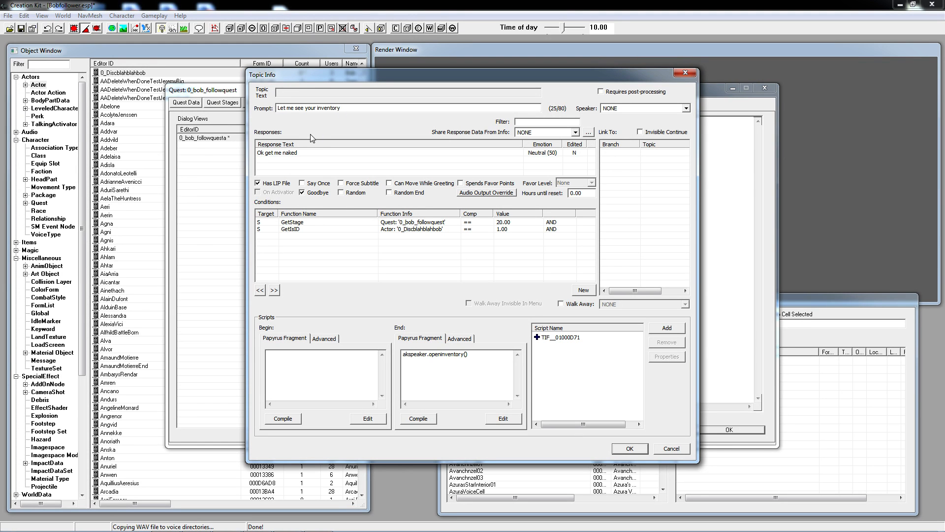
Step: Record and save the voice line for the "Ok get me naked" response, and align its branch box with the branches above
double_click(294, 154)
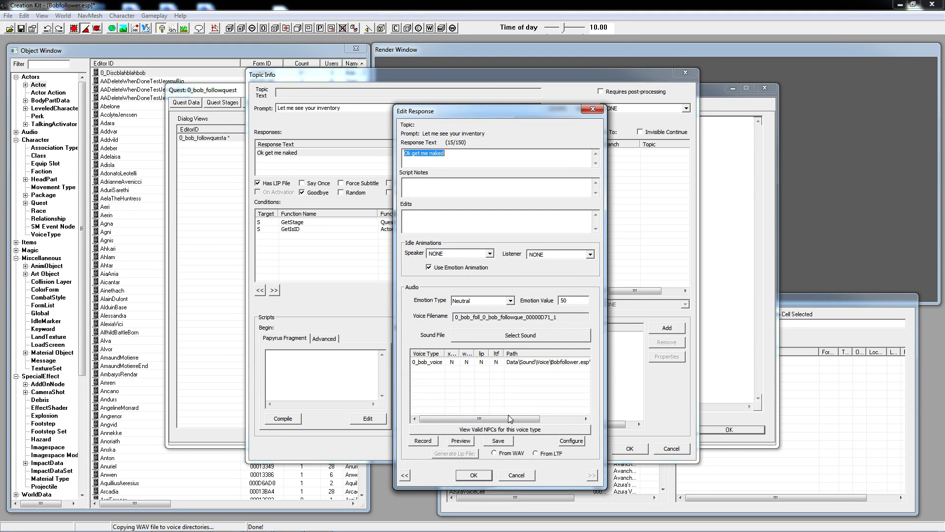
left_click(422, 441)
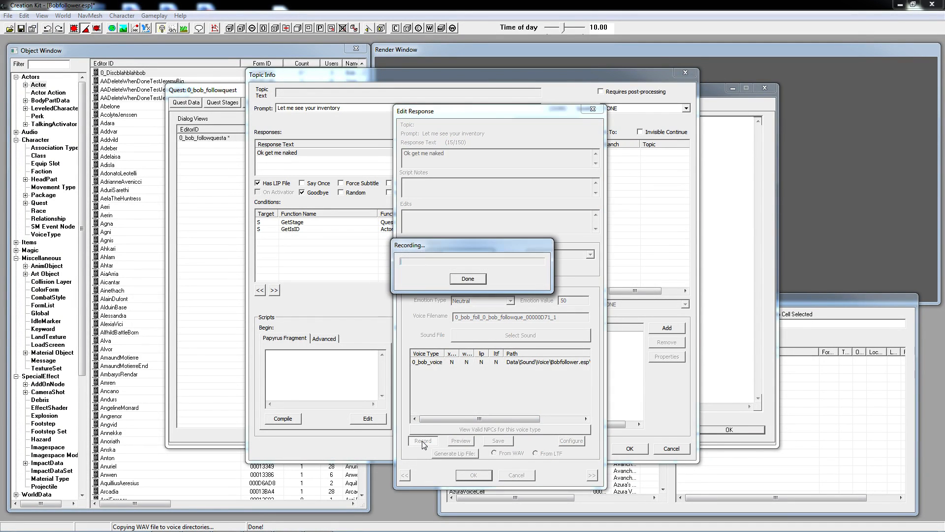
left_click(468, 278)
left_click(498, 441)
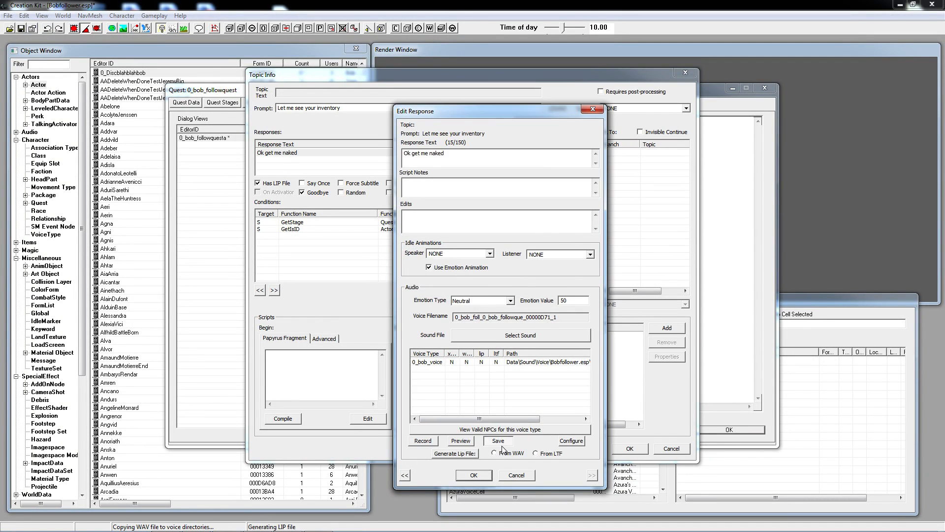
left_click(473, 475)
left_click(615, 451)
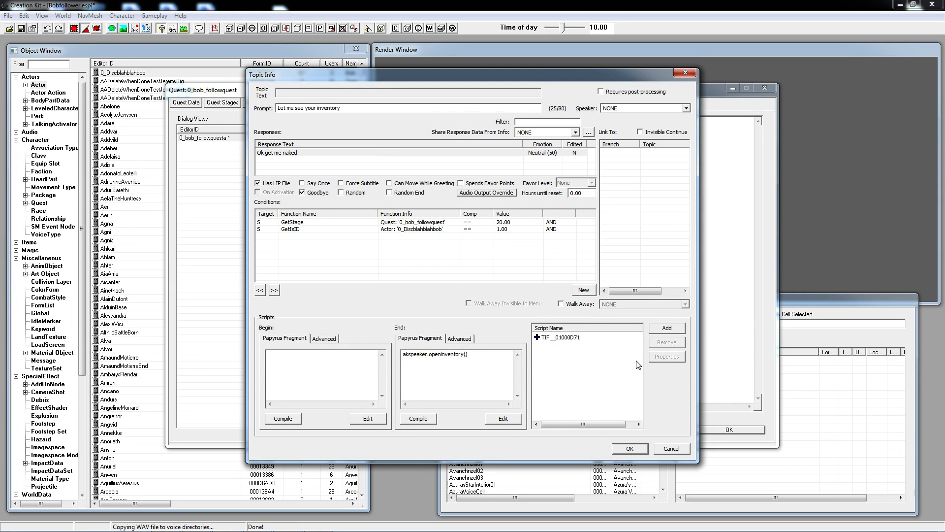
left_click(630, 425)
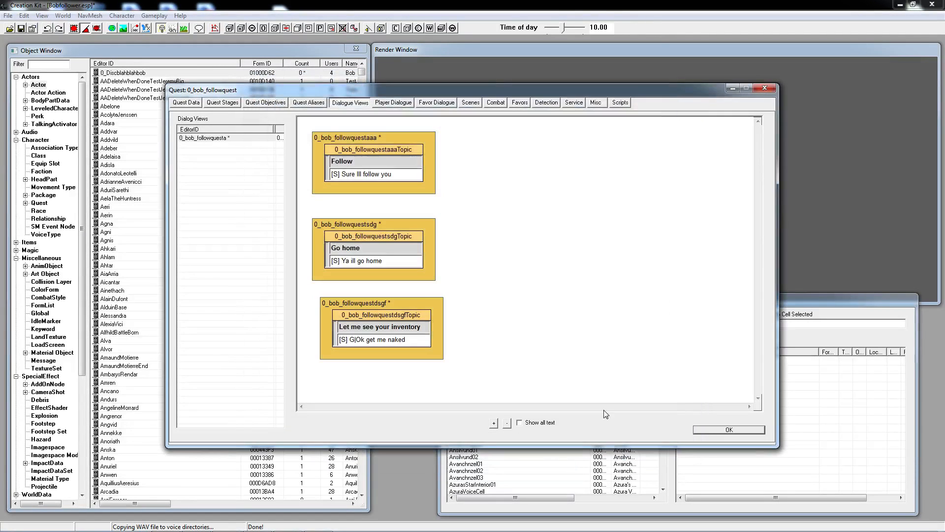
left_click_drag(400, 315, 390, 318)
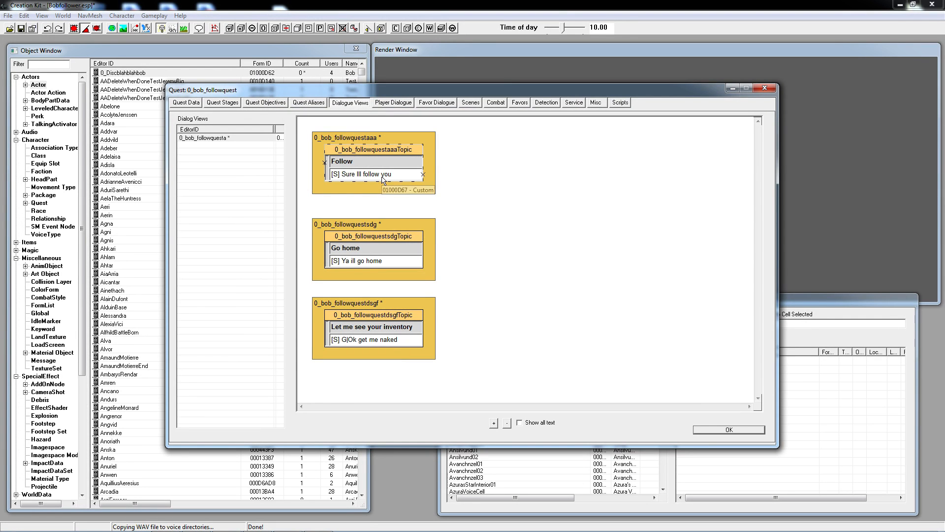
Step: Examine the property types that can be added to the script attached to the Follow branch's info
double_click(389, 189)
left_click(560, 337)
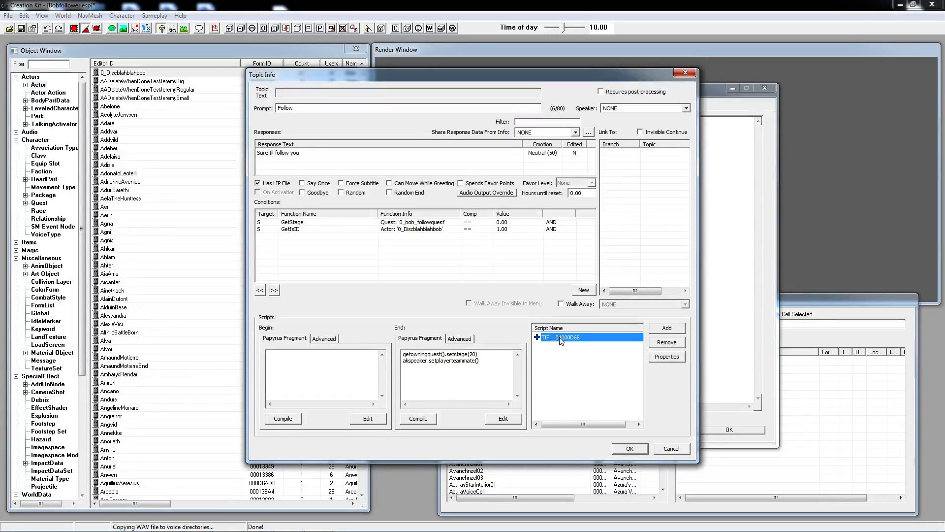
left_click(667, 360)
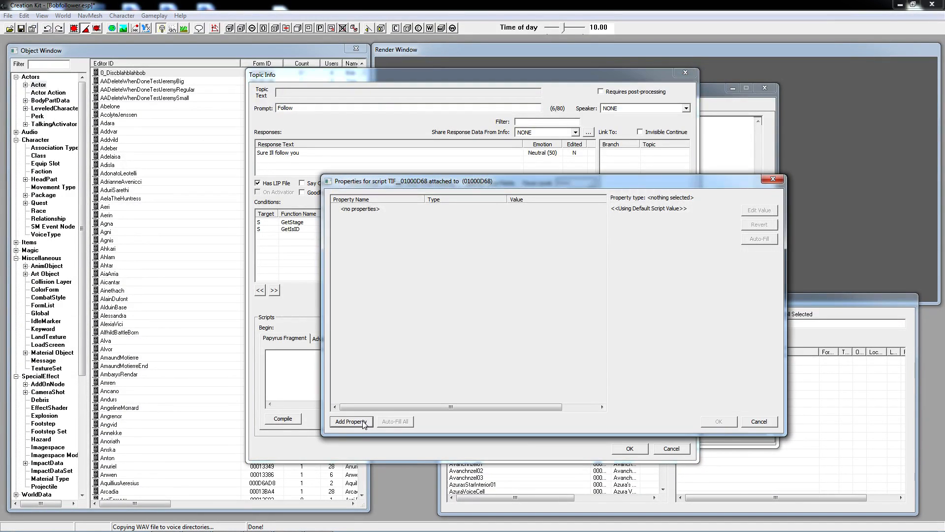
left_click(364, 422)
left_click(432, 211)
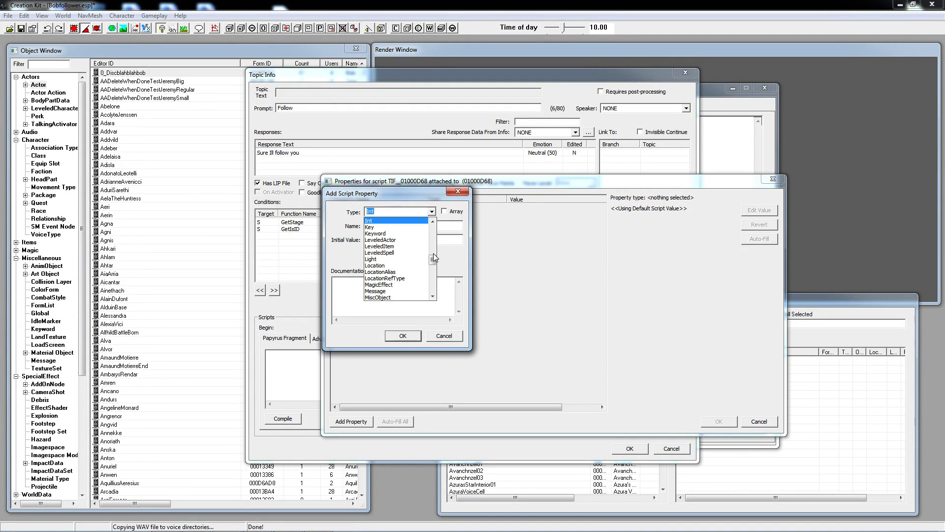
scroll(433, 253, "up", 10)
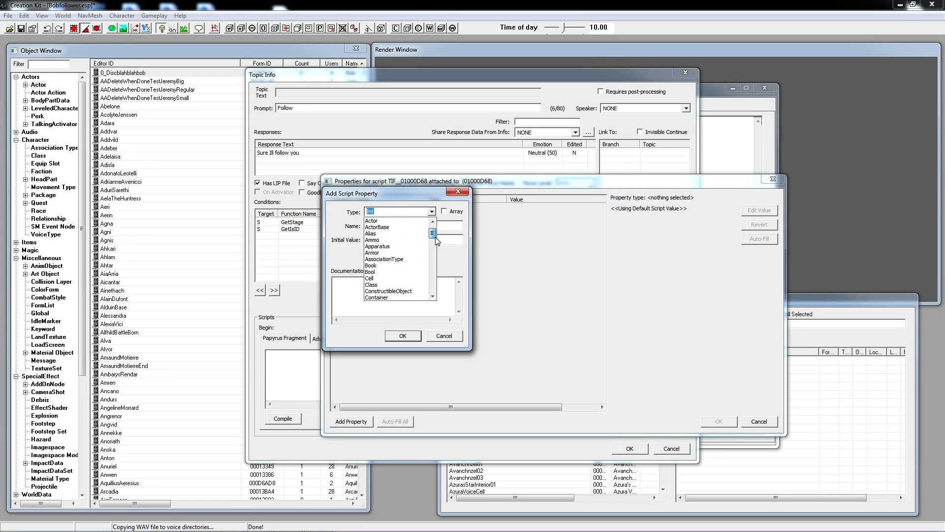
scroll(435, 242, "up", 1)
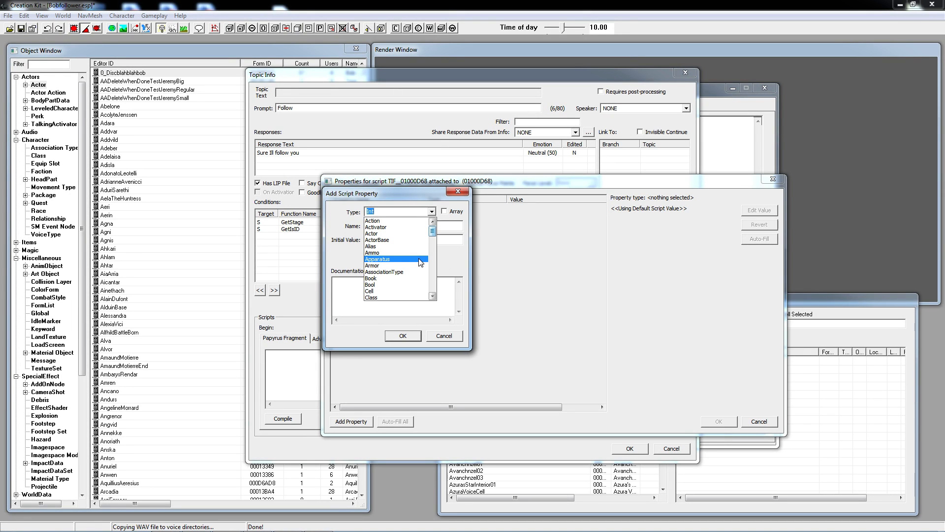
left_click(612, 259)
left_click(434, 337)
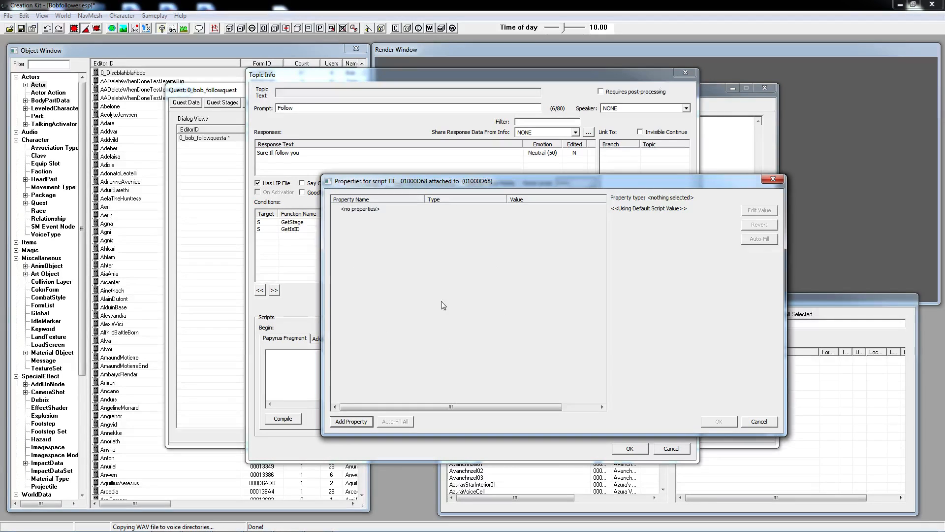
left_click(775, 423)
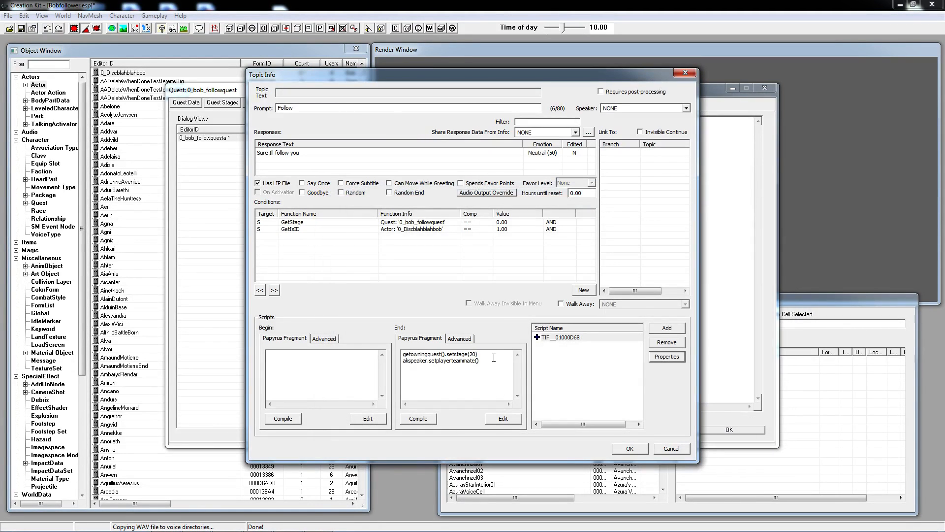
left_click(630, 448)
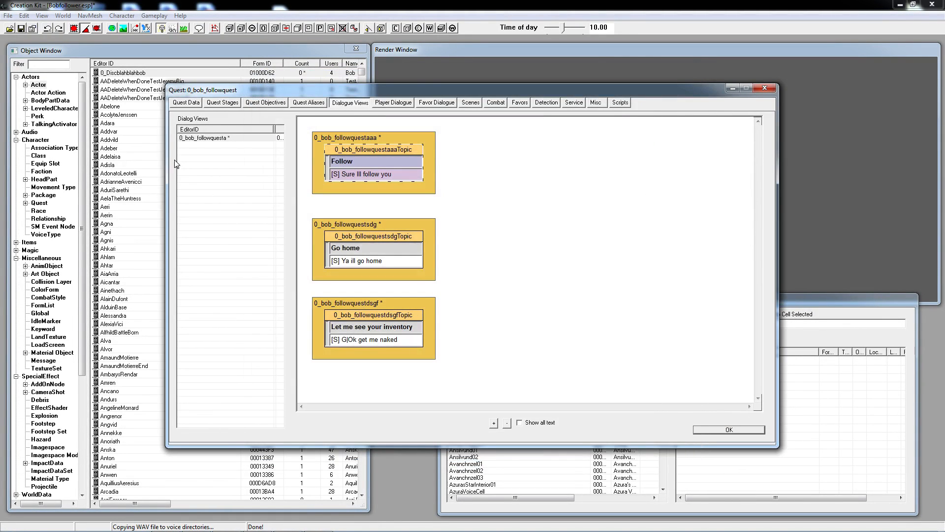
Step: Open the Bob_follow_stage_20 package from Bob's AI packages and review its schedule, FollowPlayer package data and flags
double_click(131, 74)
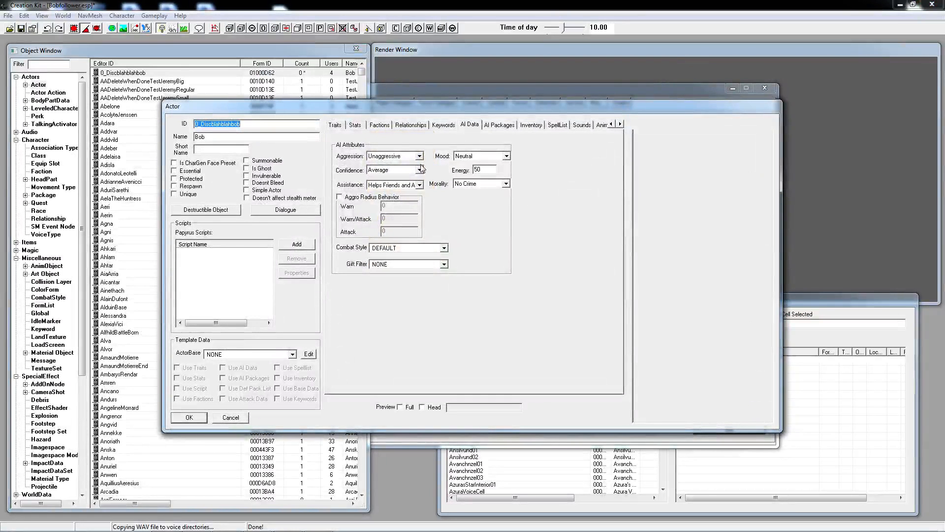
left_click(503, 125)
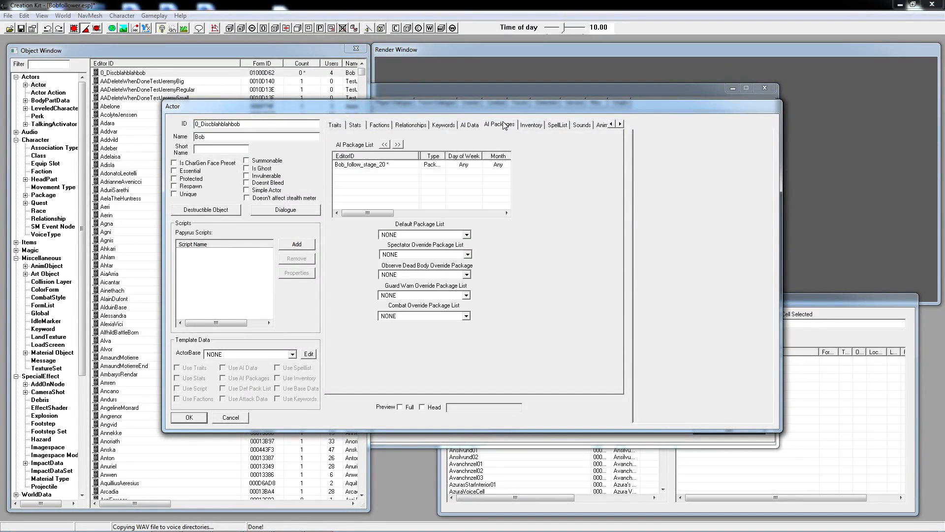
double_click(362, 164)
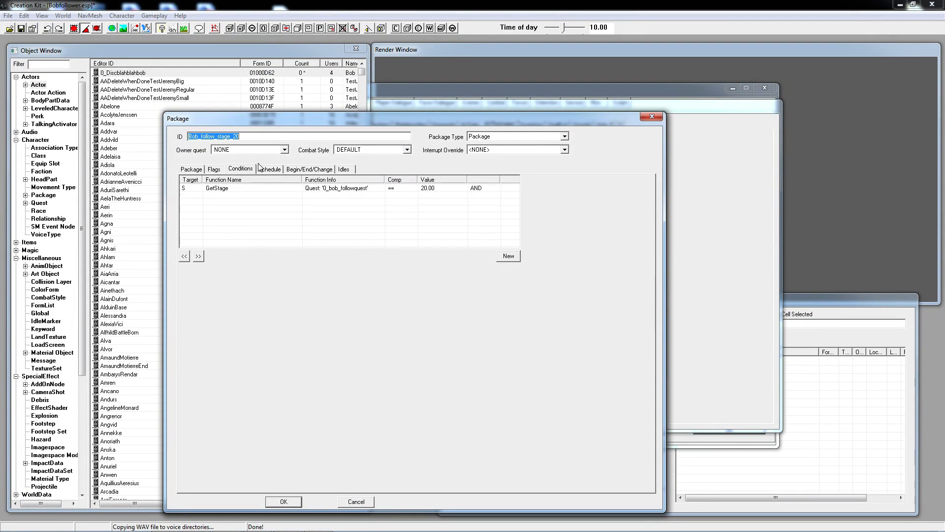
left_click(214, 169)
left_click(268, 169)
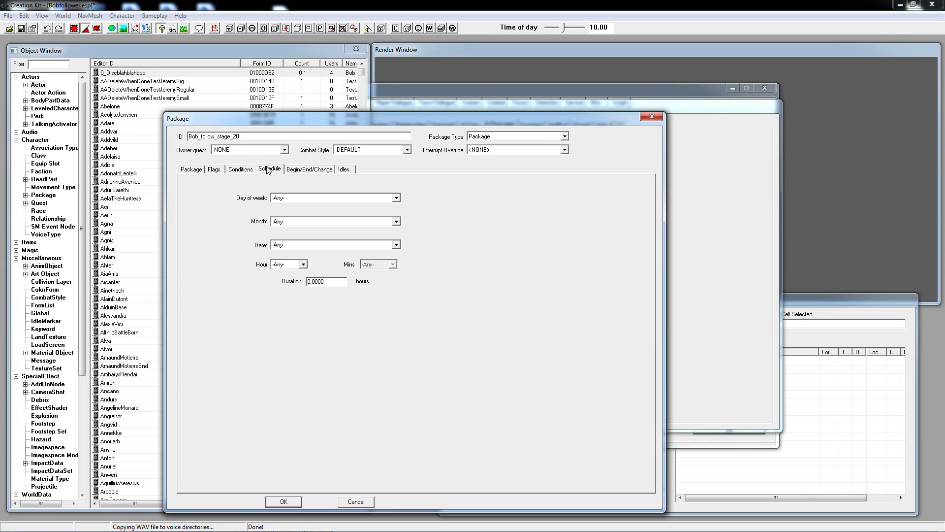
left_click(201, 171)
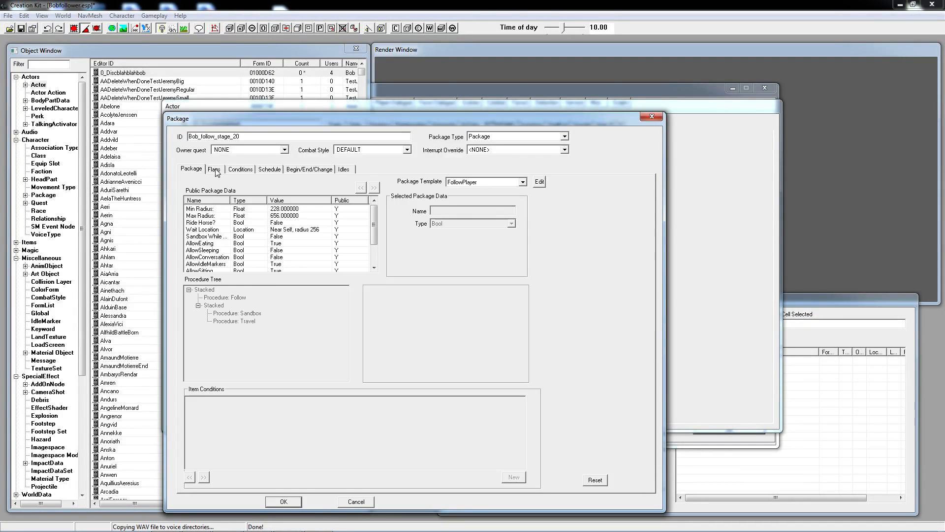
left_click(215, 169)
Step: Review the combat styles available for the Bob_follow_stage_20 package and its GetStage condition
left_click(407, 149)
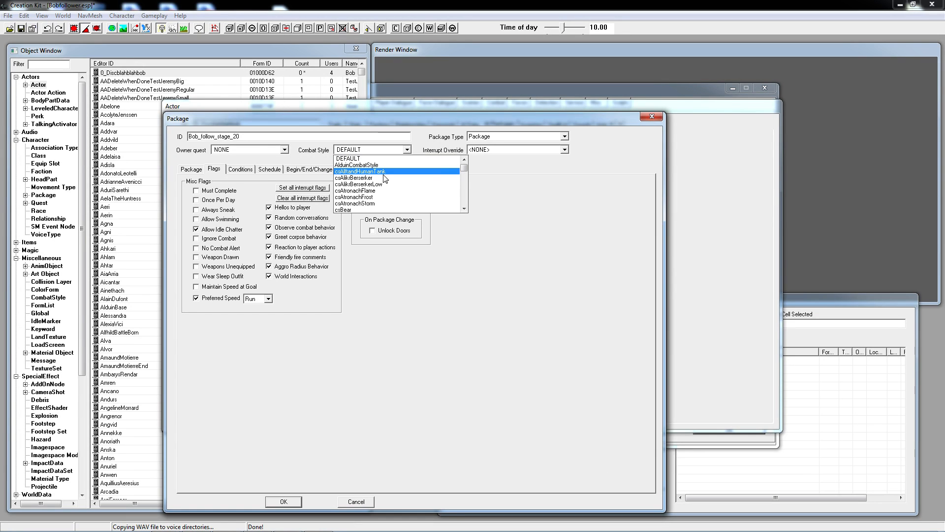
left_click(248, 170)
left_click(248, 171)
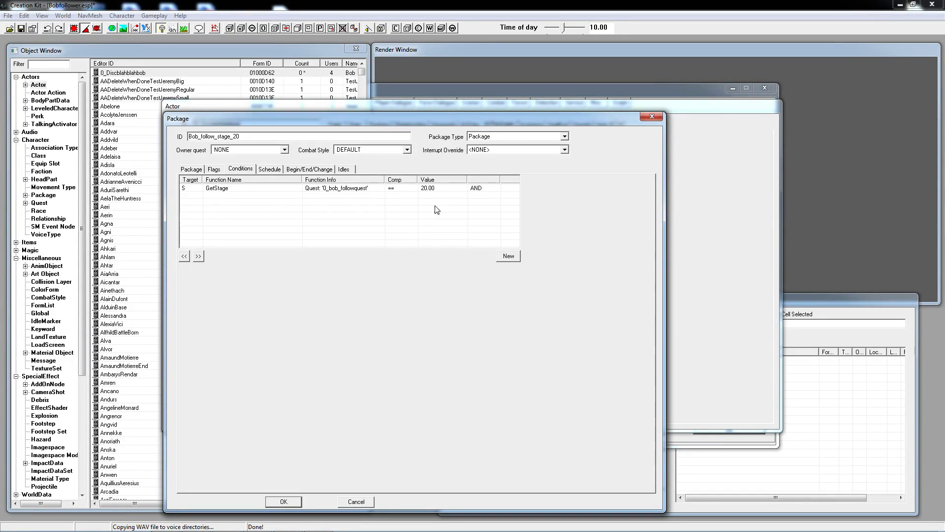
left_click(403, 150)
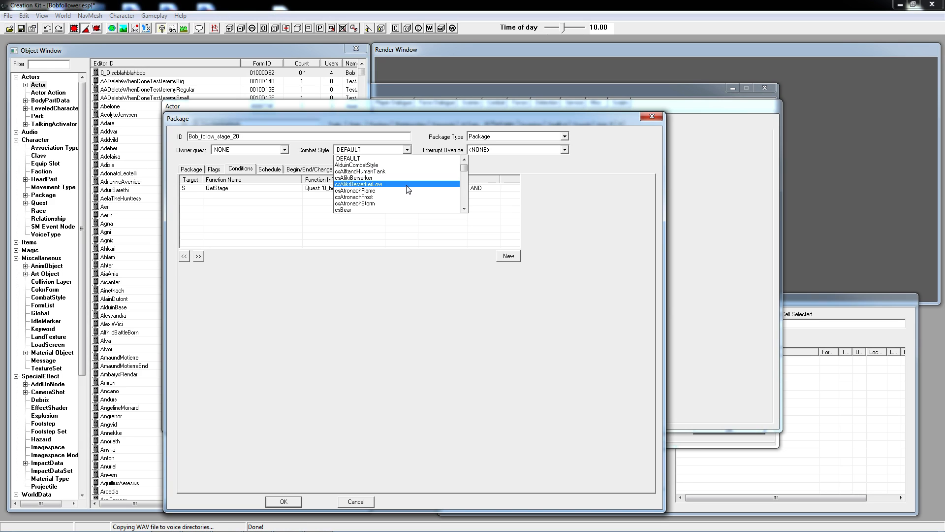
scroll(407, 188, "down", 5)
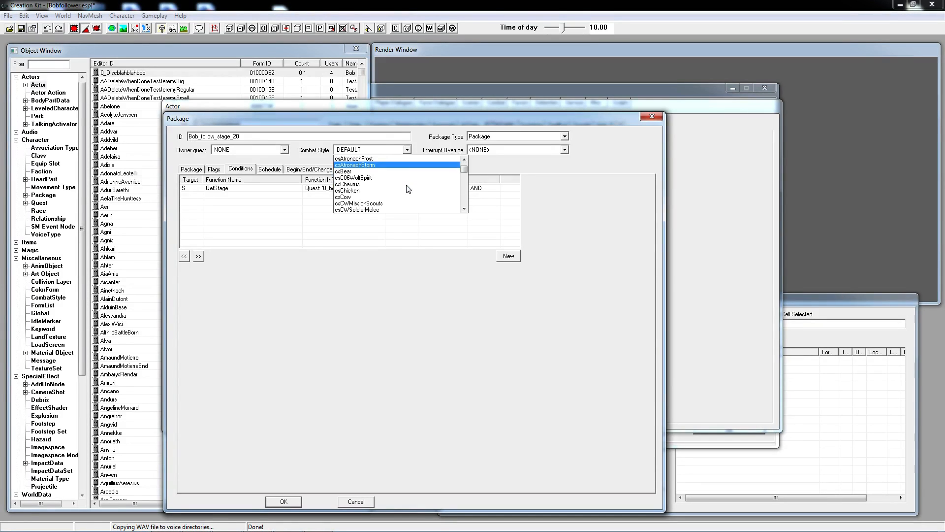
scroll(407, 188, "up", 2)
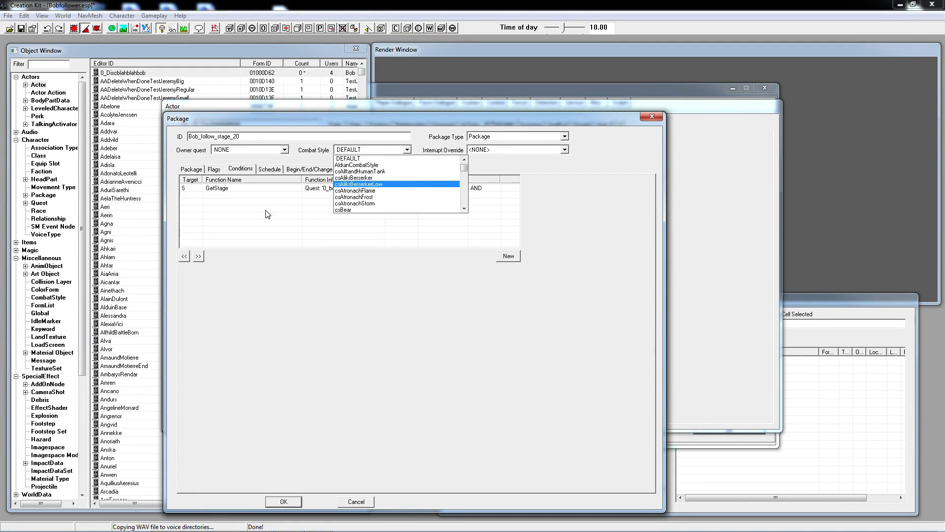
left_click(274, 218)
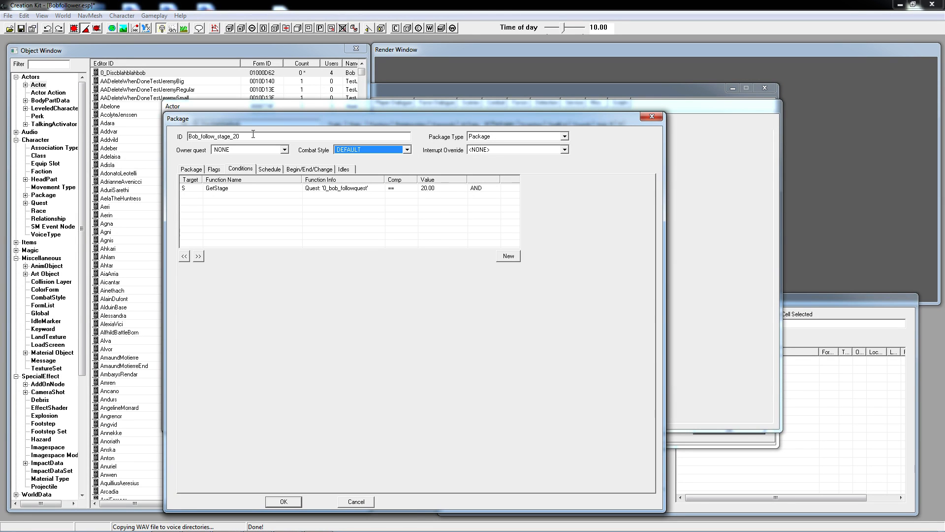
Step: Review Bob's AI data, spell list, relationships and keywords, and close his actor record
left_click(357, 502)
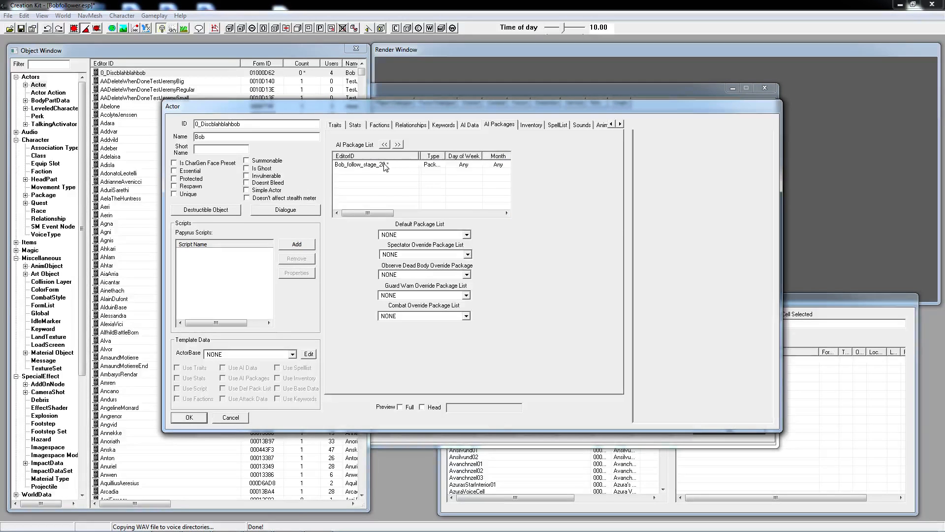
left_click(470, 125)
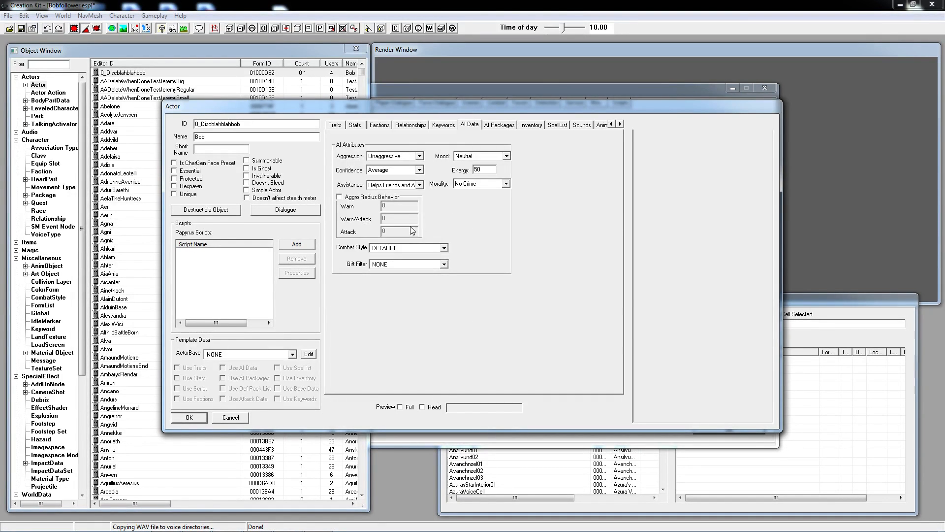
left_click(564, 126)
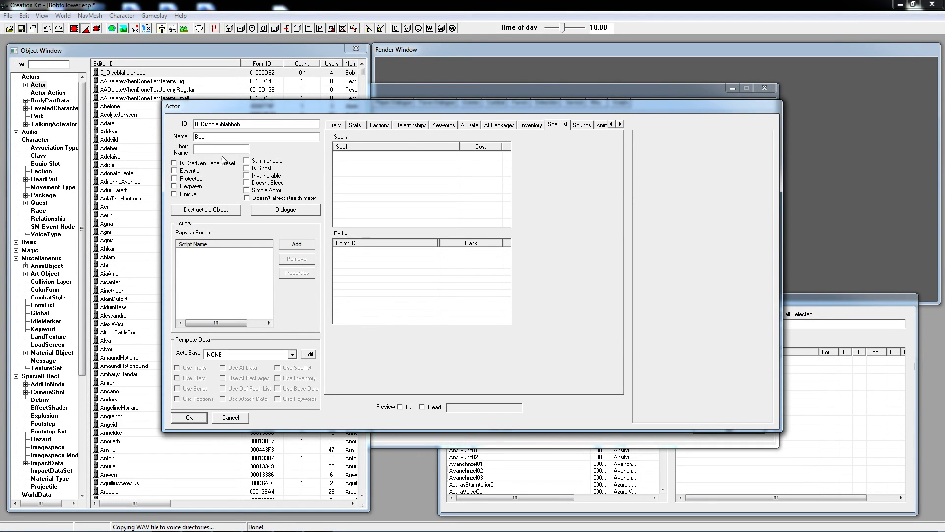
left_click(410, 127)
left_click(447, 127)
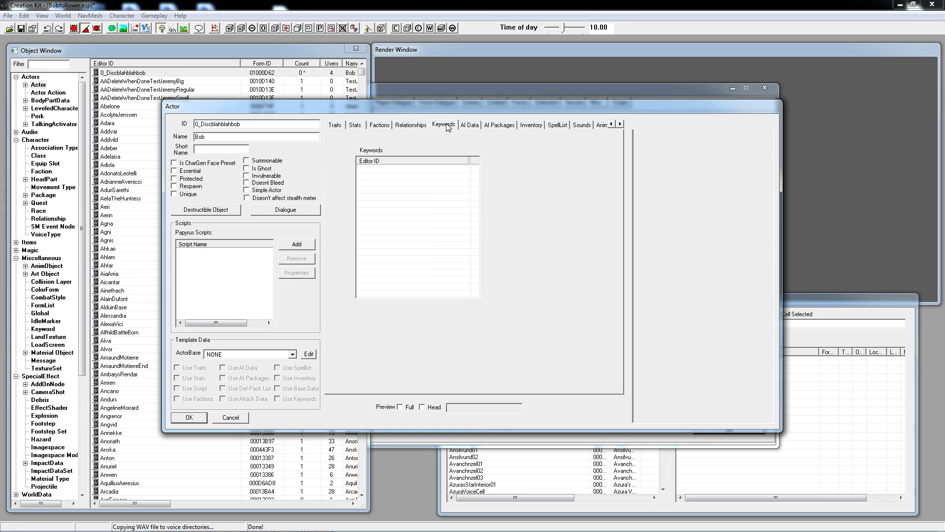
left_click(189, 418)
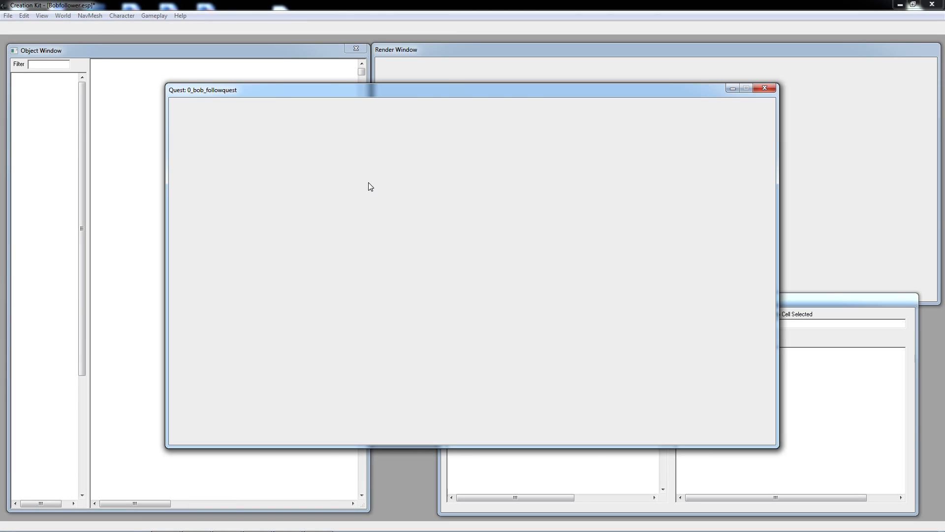
Step: Review the service and favor topics that can be added to the 0_bob_followquest quest without adding any
right_click(301, 165)
left_click(320, 171)
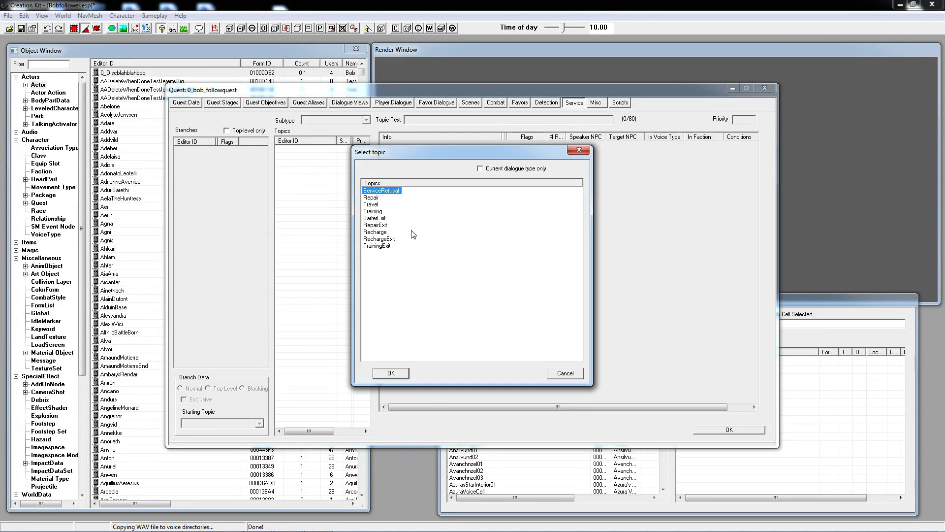
left_click(561, 372)
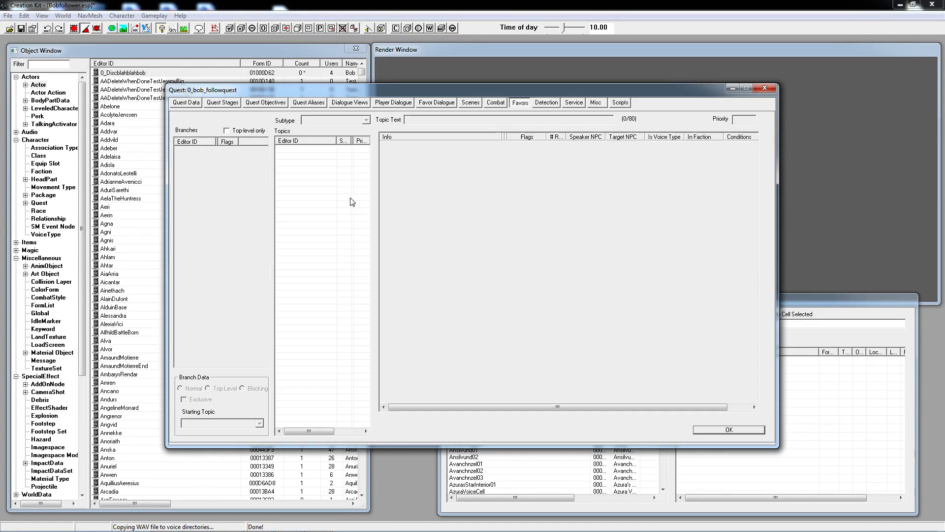
right_click(299, 179)
left_click(319, 184)
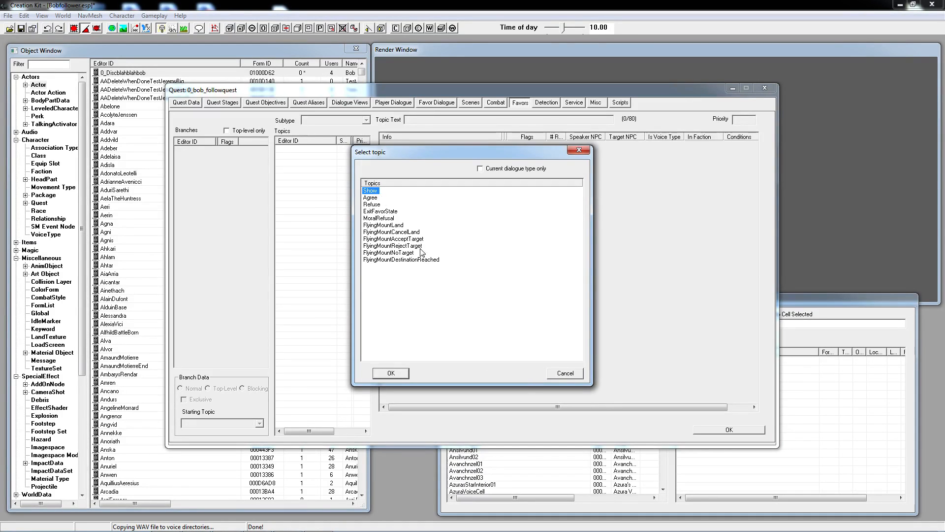
left_click(575, 374)
Step: Look over the quest's dialogue views, aliases and player dialogue branches, and close the quest
left_click(348, 103)
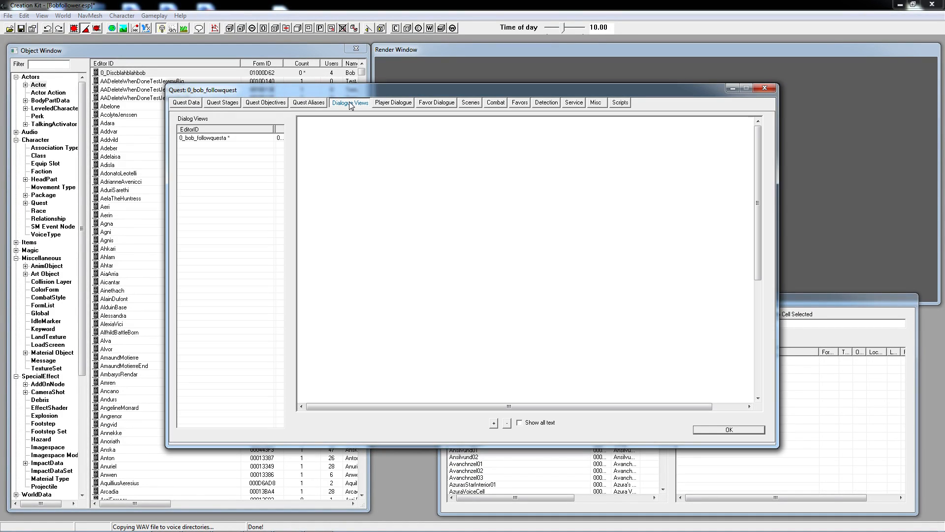
left_click(309, 103)
left_click(337, 105)
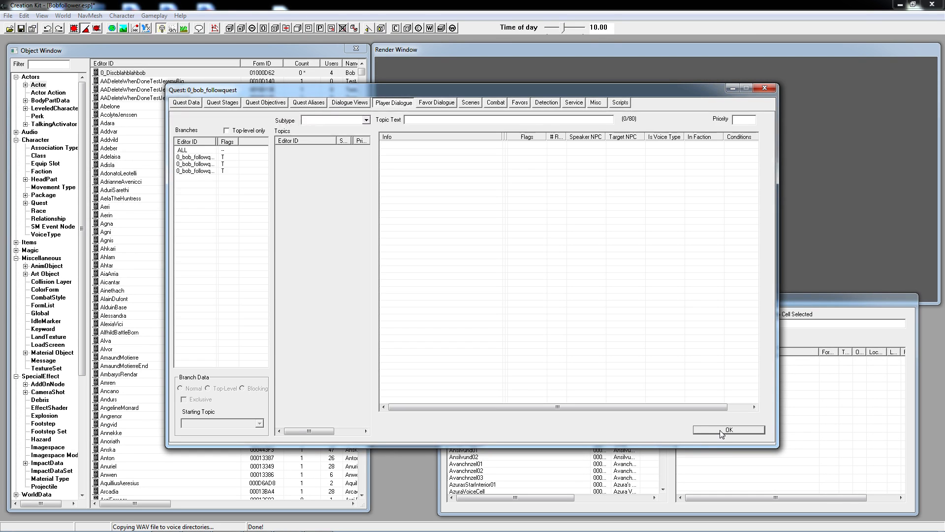
left_click(720, 432)
Step: Find the WhiterunBanneredMare interior cell and load it for editing
left_click(479, 410)
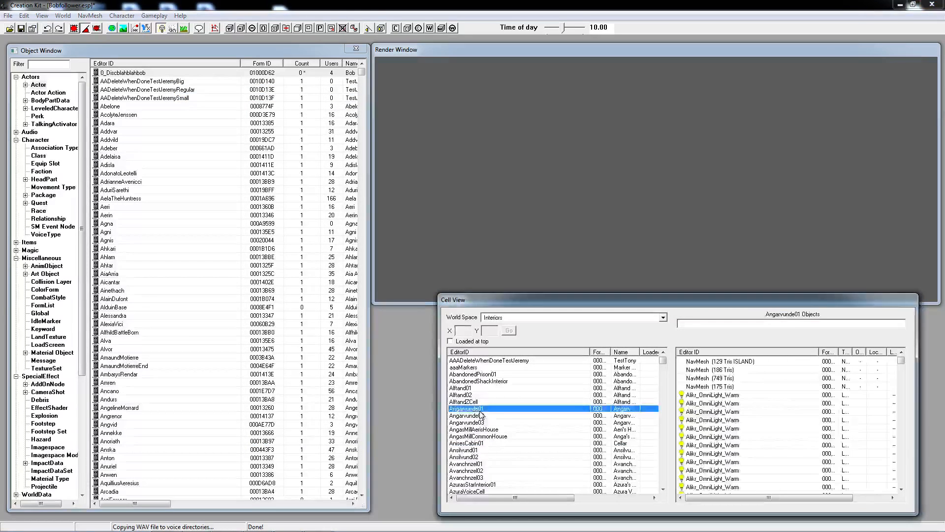
type("whiteru")
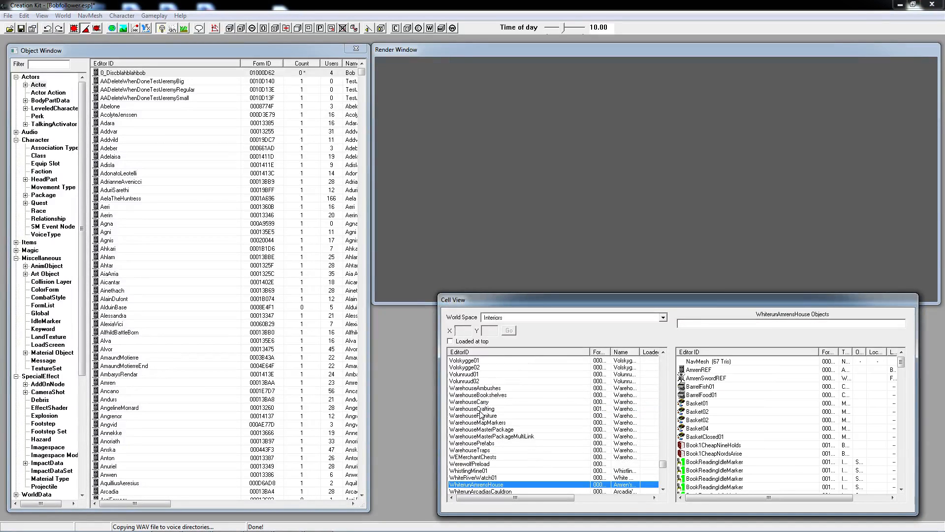
scroll(550, 424, "down", 3)
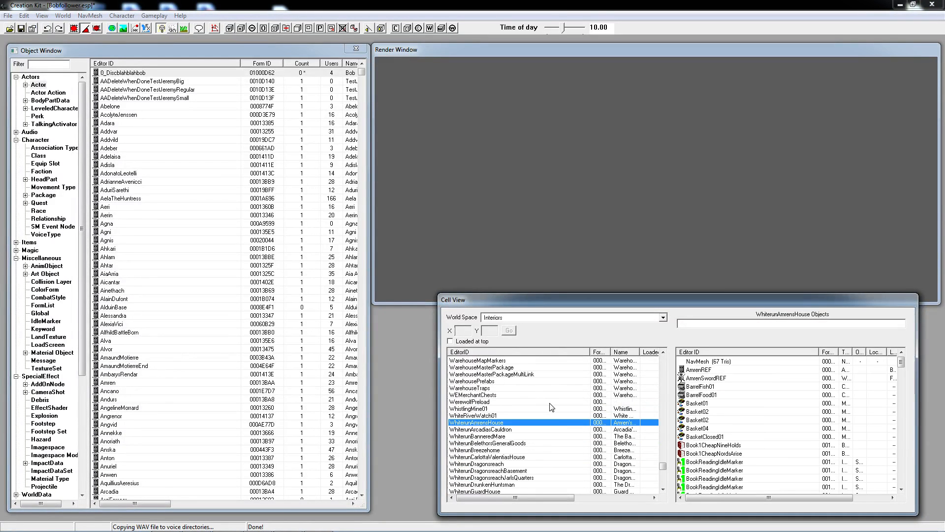
left_click(502, 436)
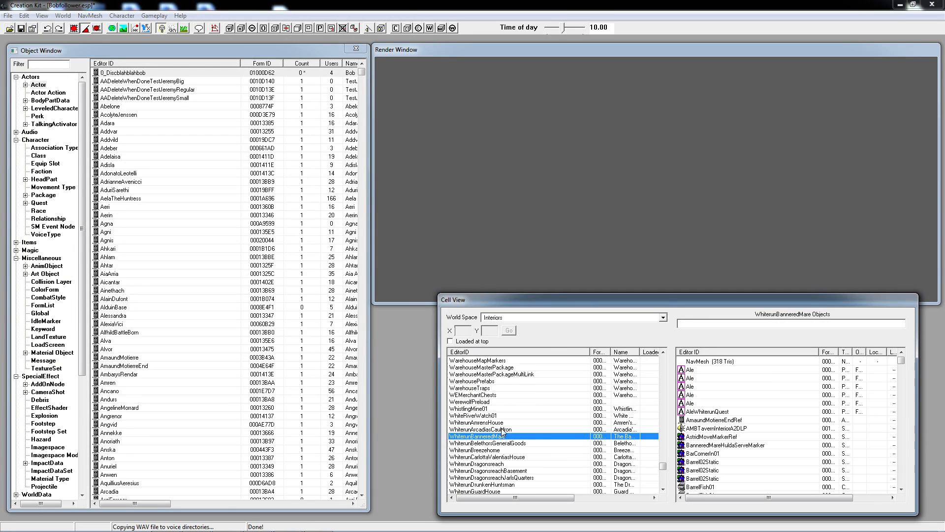
double_click(503, 435)
left_click(571, 320)
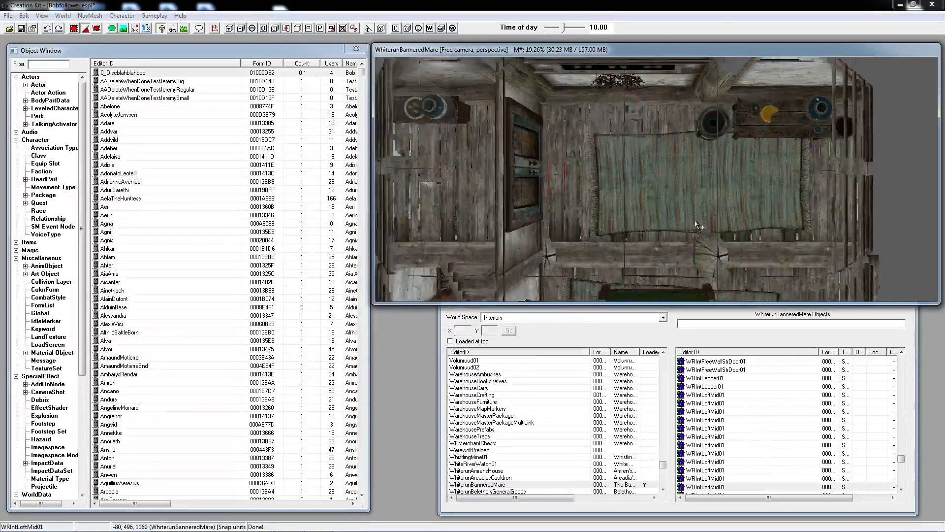
Step: Place Bob's actor on the striped rug inside the Bannered Mare and save the plugin
scroll(696, 225, "down", 5)
middle_click_drag(696, 223, 680, 212, "shift")
scroll(680, 219, "up", 5)
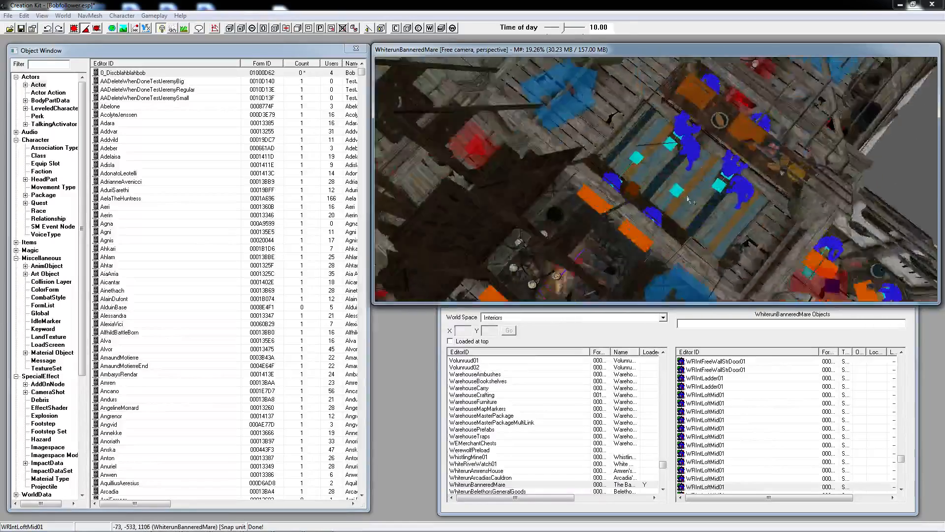
left_click(709, 190)
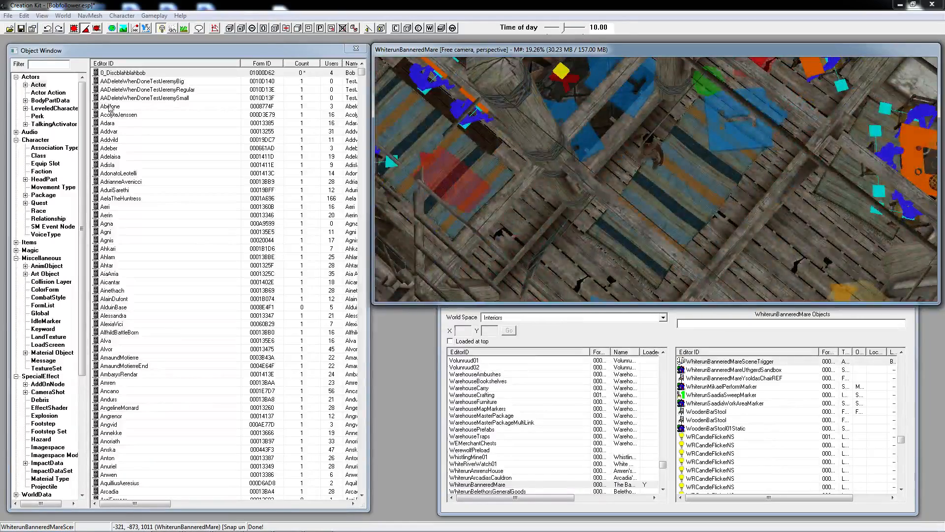
left_click_drag(109, 72, 704, 205)
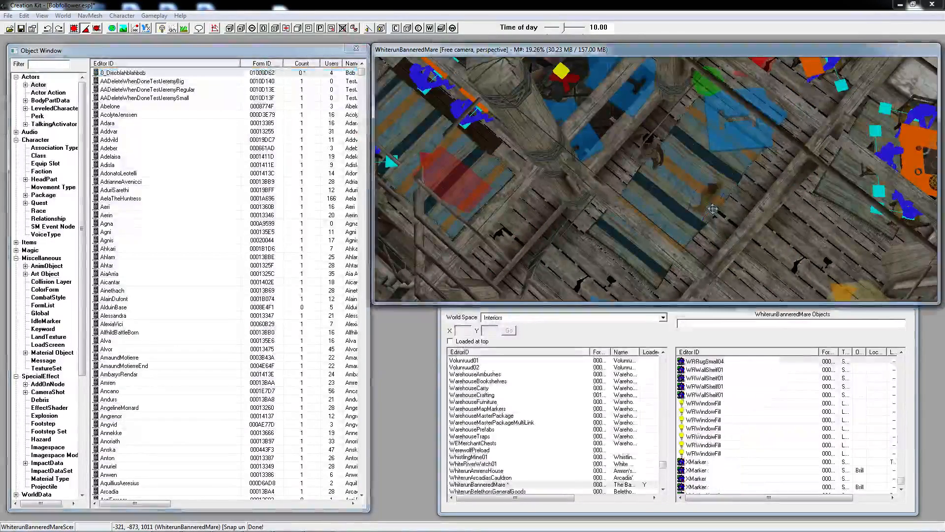
middle_click_drag(704, 205, 153, 59, "shift")
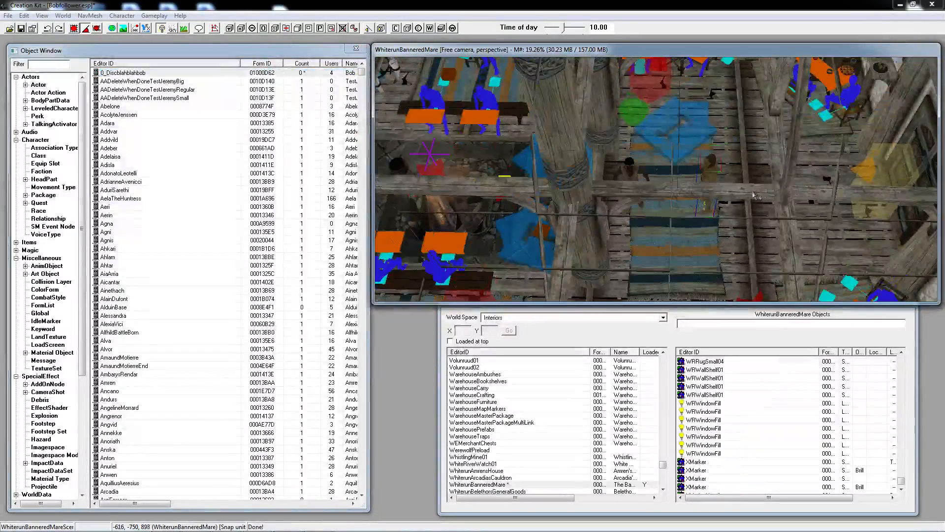
left_click(8, 15)
left_click(20, 32)
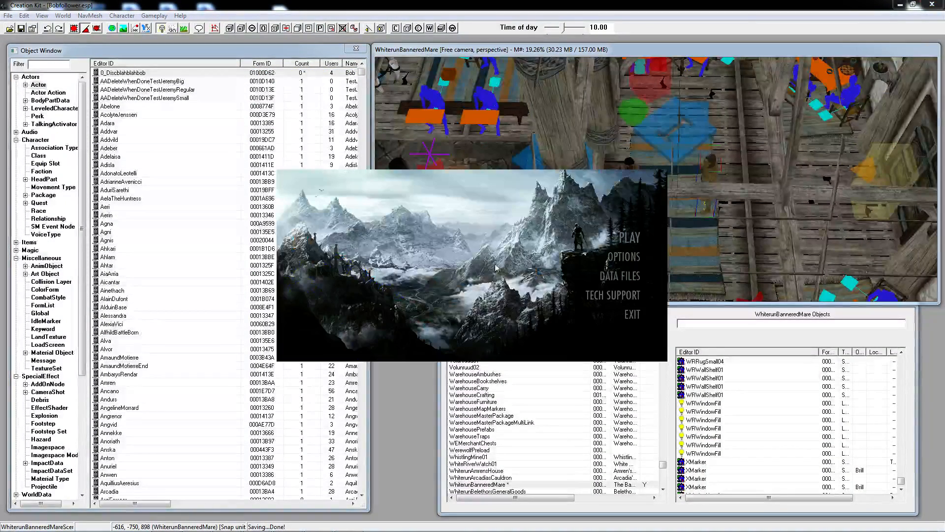
Step: Leave only Bobfollower.esp enabled in the Skyrim launcher's data files and start the game
left_click(620, 276)
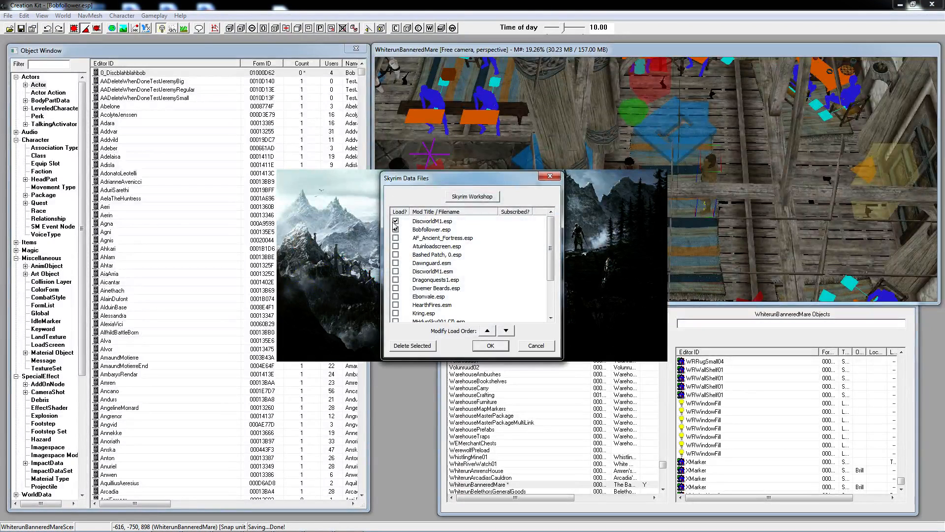
left_click(490, 345)
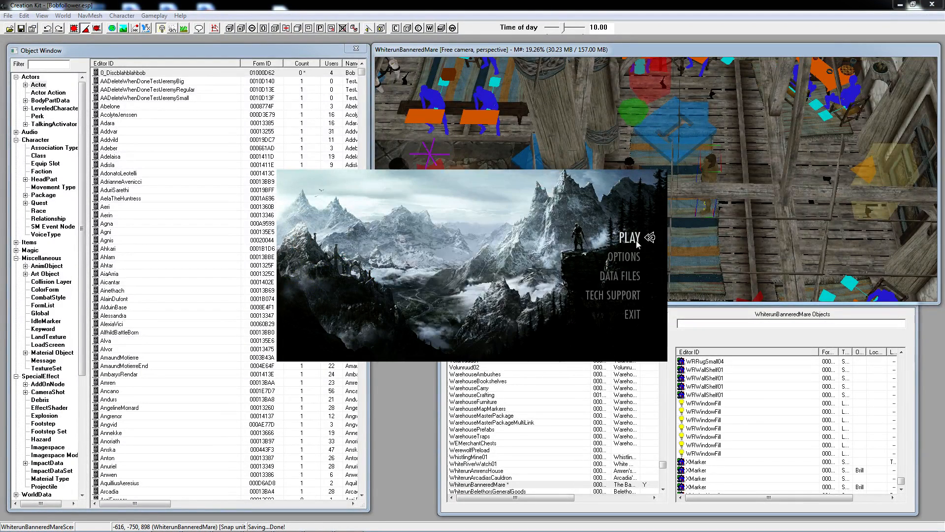
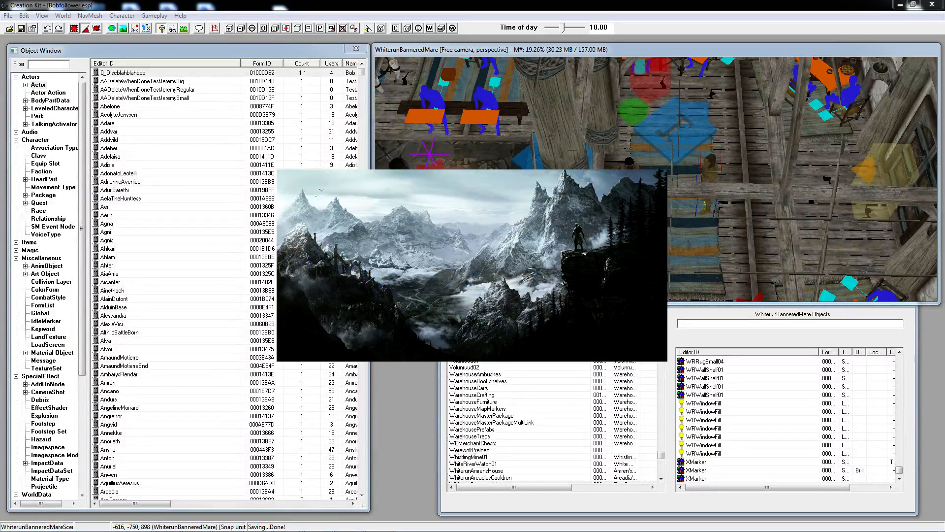
left_click(631, 276)
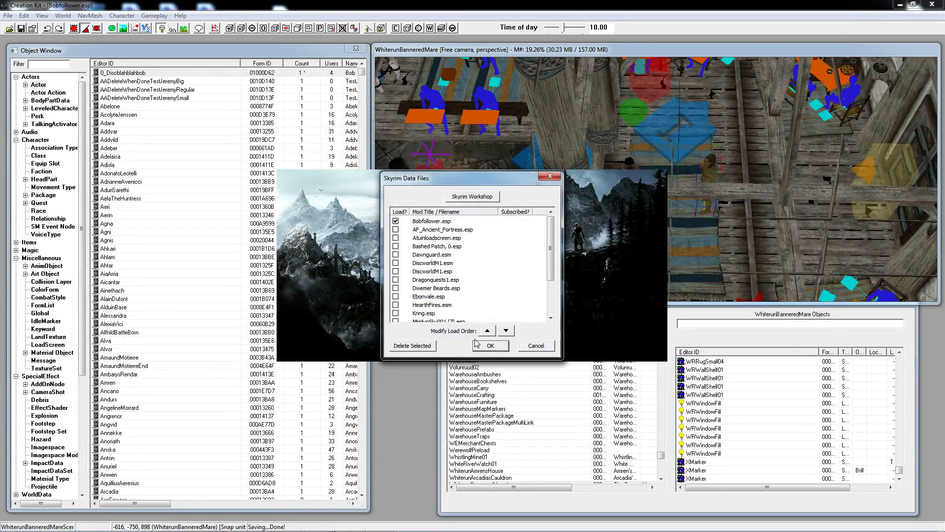
left_click(489, 345)
left_click(631, 237)
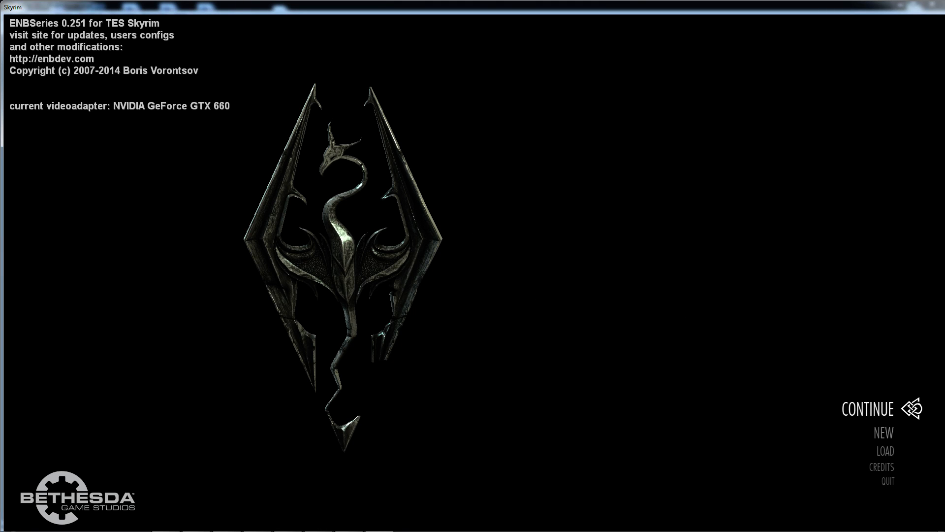
Step: Load an older saved game from well below save 117 in the load list
key("Down")
key("Down")
key("Return")
key("Down")
key("Down")
key("Down")
key("Down")
key("Down")
key("Down")
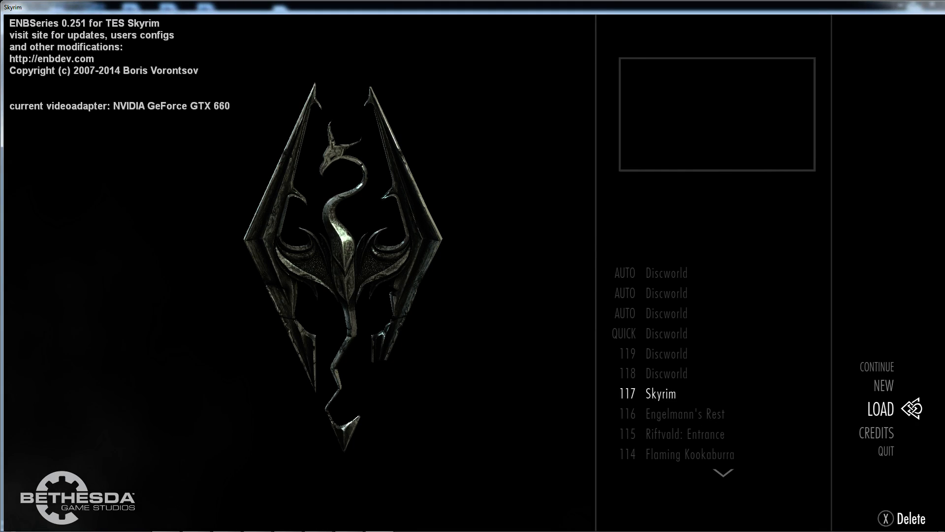
key("Down")
key("Down")
key("Down")
key("Down")
key("Down")
key("Down")
key("Down")
key("Return")
key("Return")
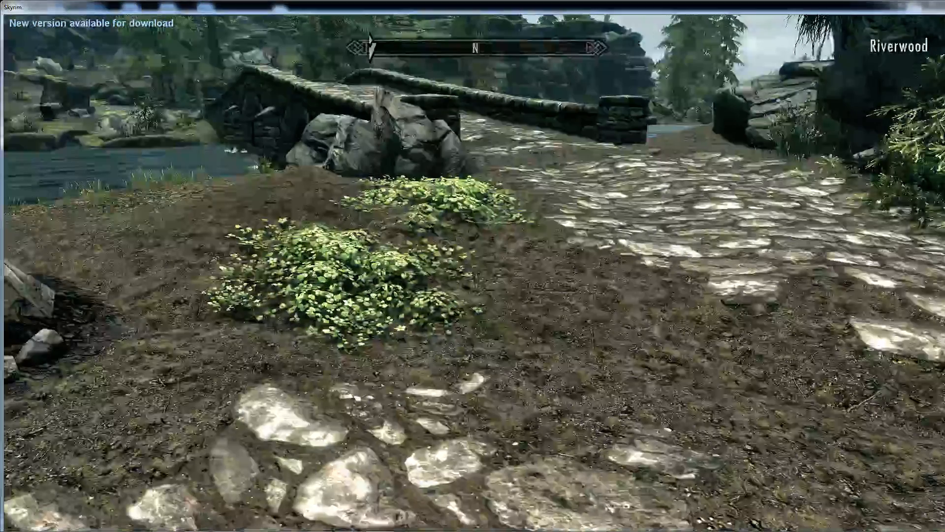
Step: Reload the game from the pause menu and use the coc console command to travel to Whiterun
key("Escape")
key("Return")
key("Return")
key("Return")
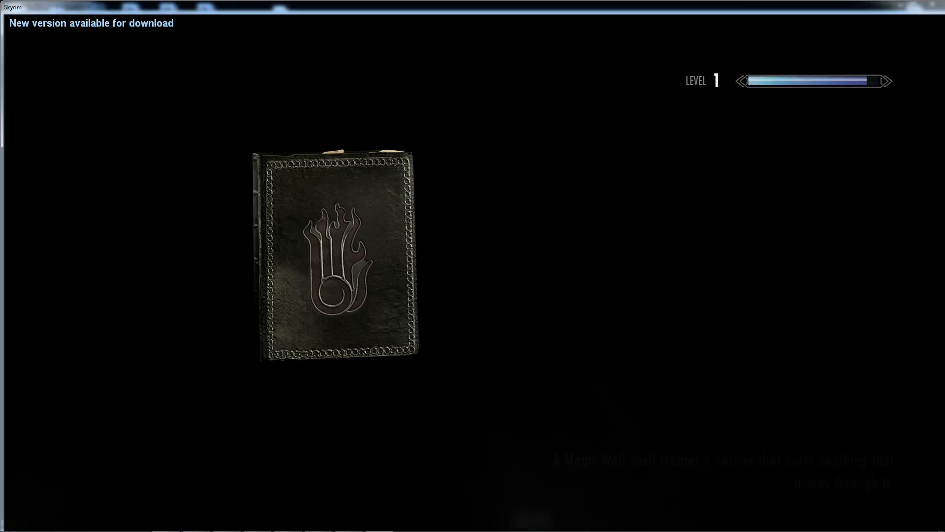
key("grave")
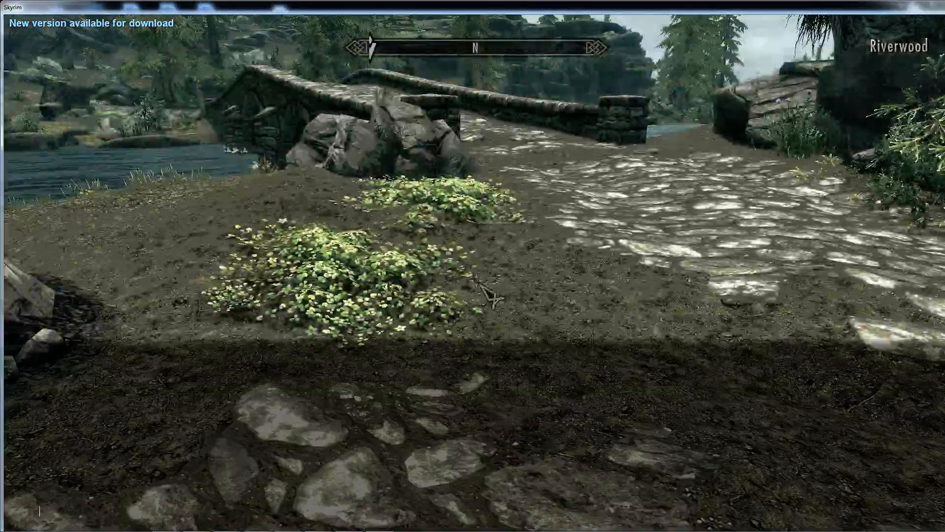
type("coc wh")
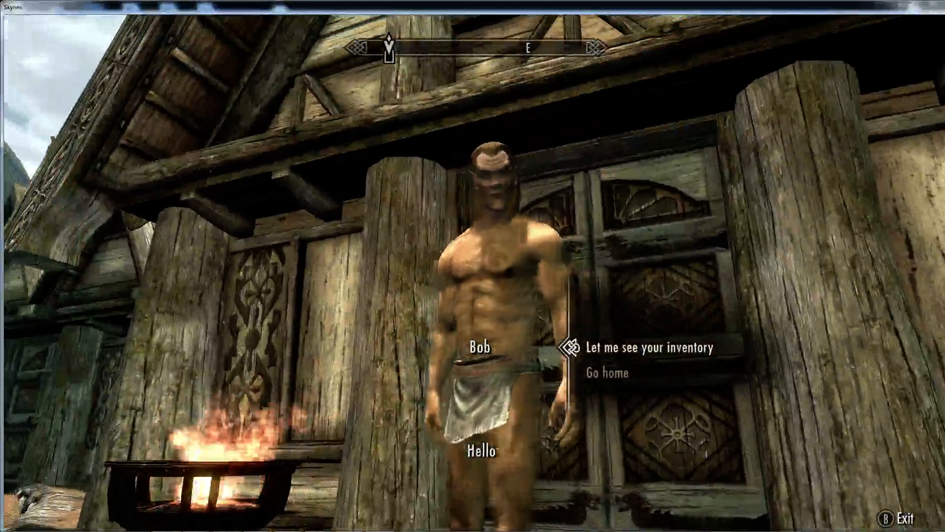
Step: Test Bob's "Let me see your inventory" dialogue, look through his item categories and close the inventory
key("Return")
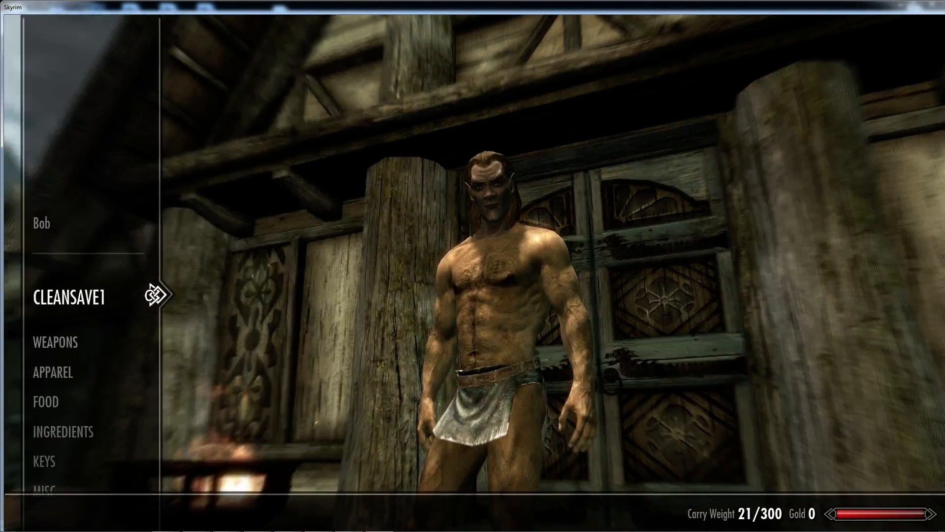
key("Up")
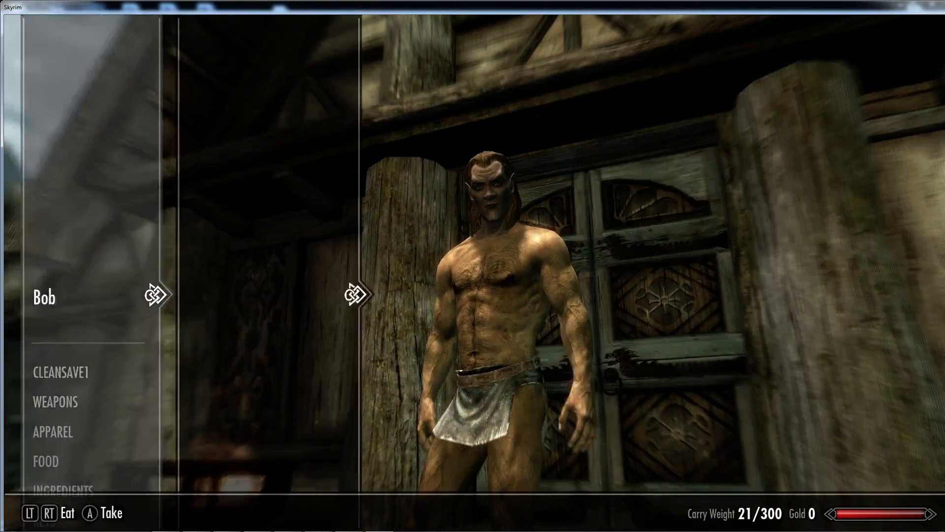
key("Escape")
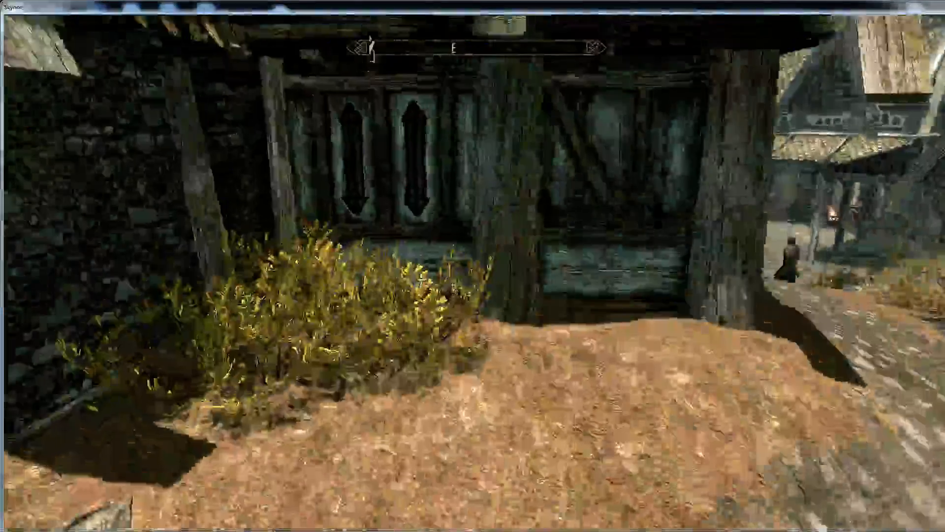
Step: Walk through Whiterun's market square and past the well to test Bob's in-game behaviour
key("w")
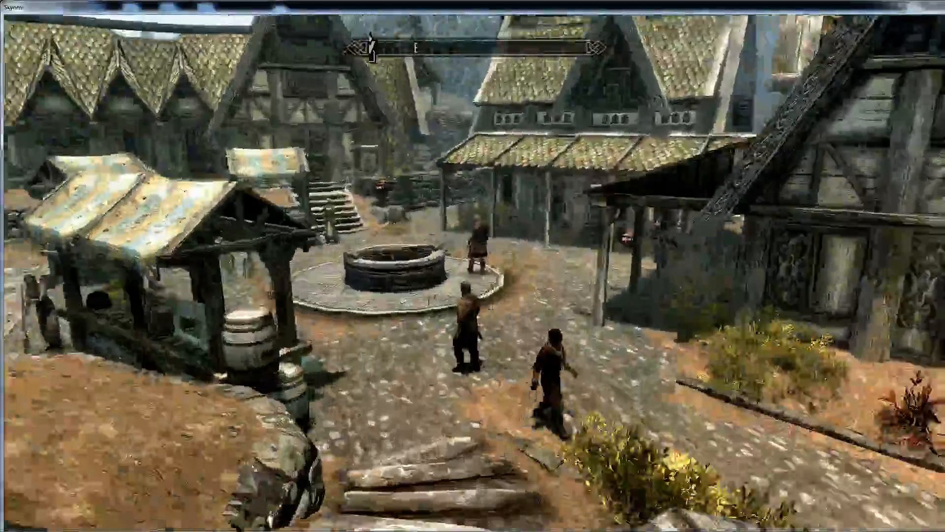
key("w")
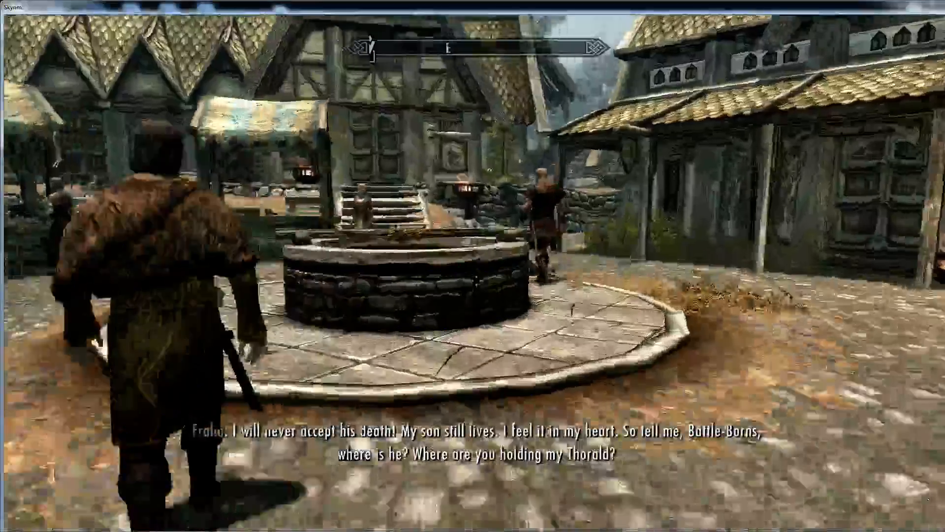
key("w")
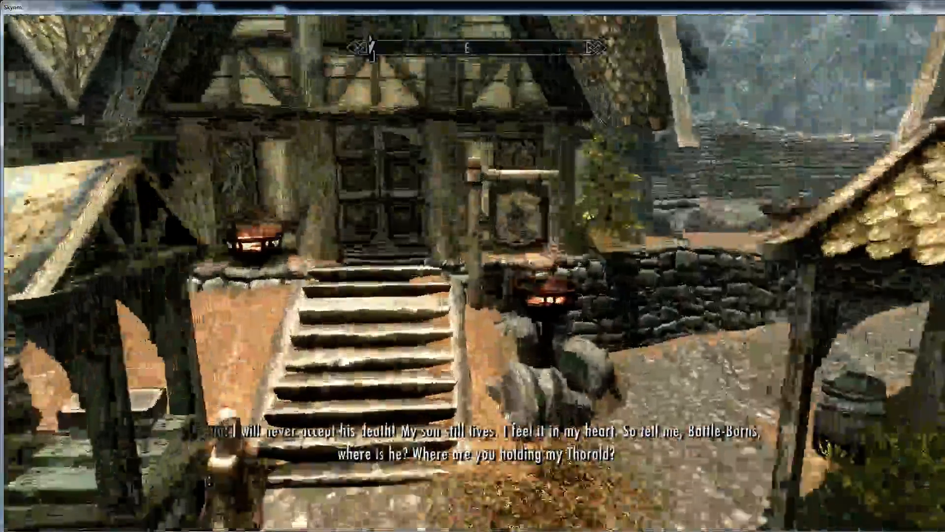
key("w")
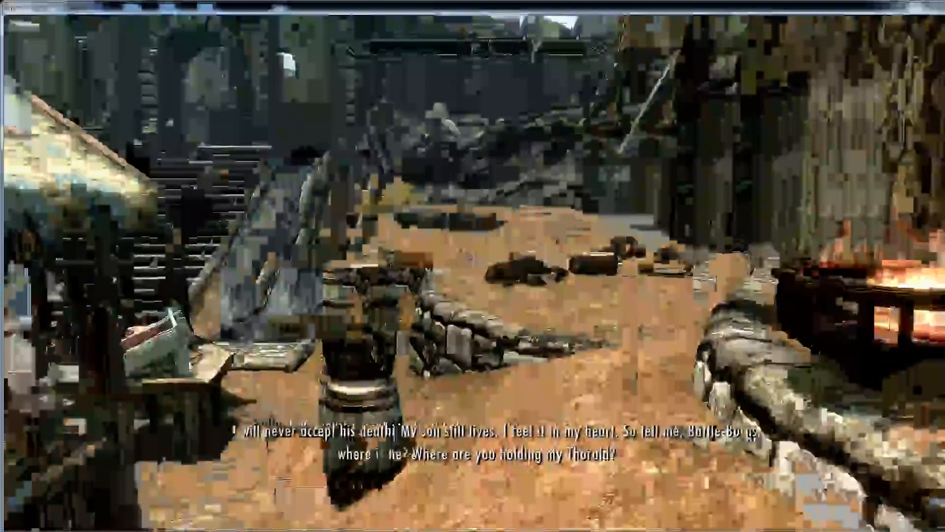
key("w")
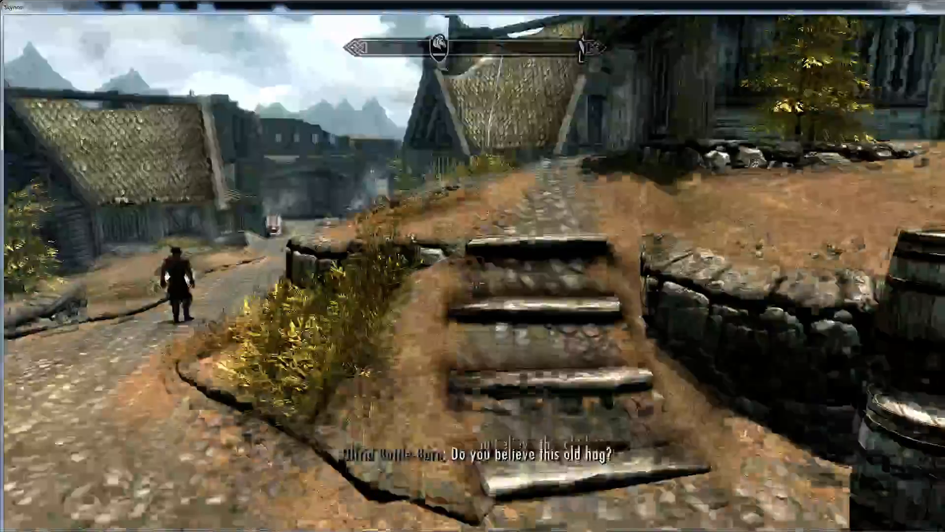
key("w")
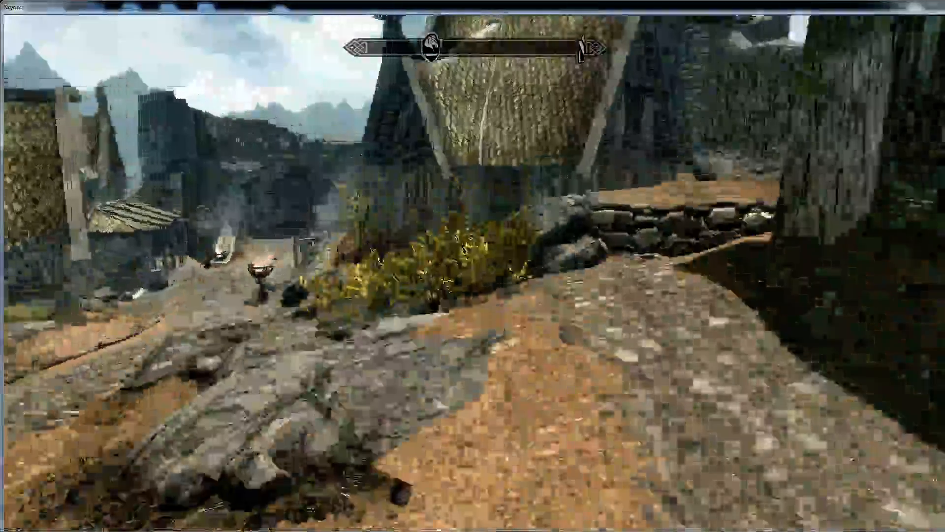
key("w")
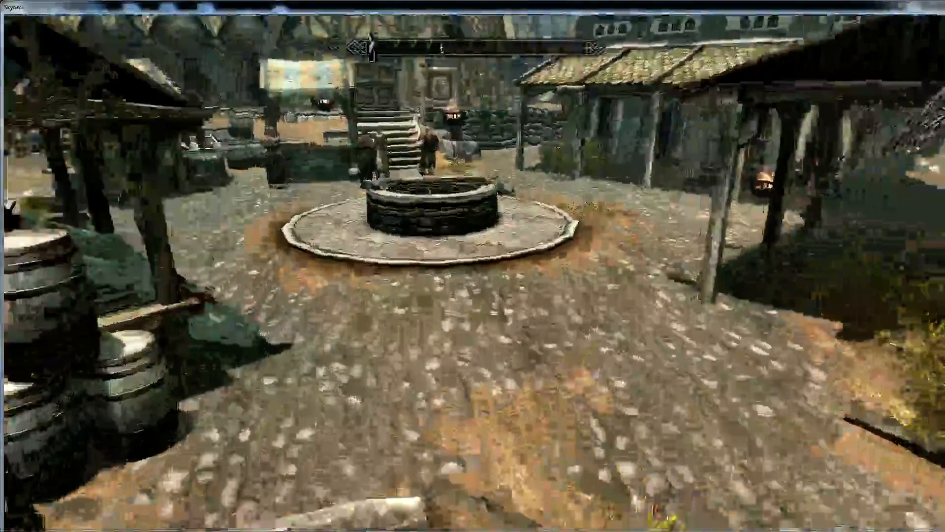